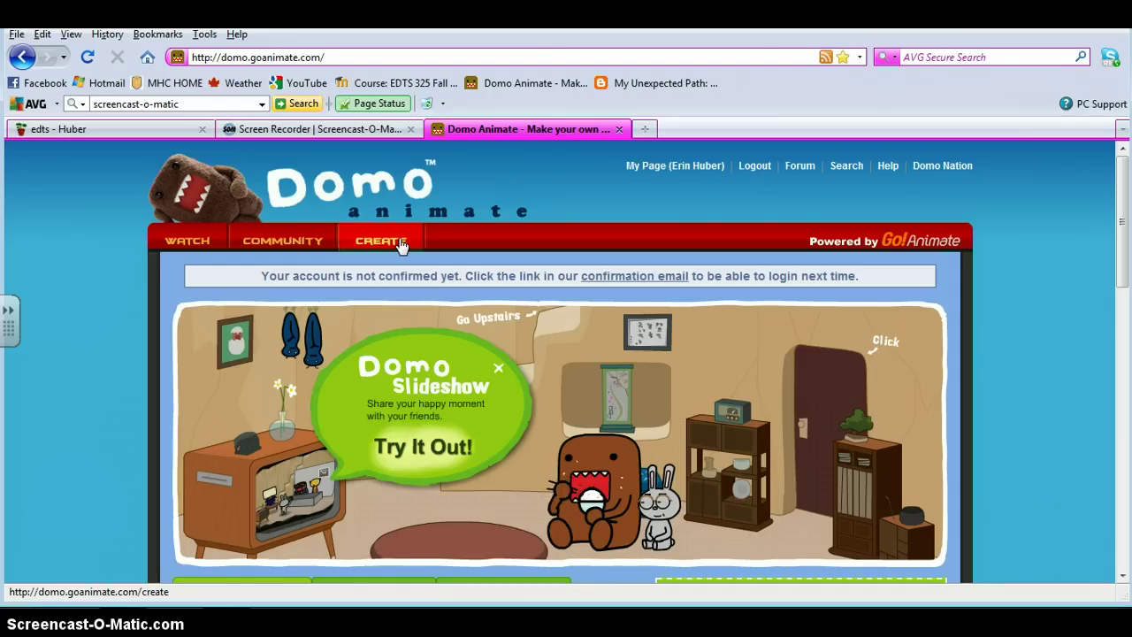
Open the Domo Animation Studio from the site's create page and select the scene's background
left_click(400, 245)
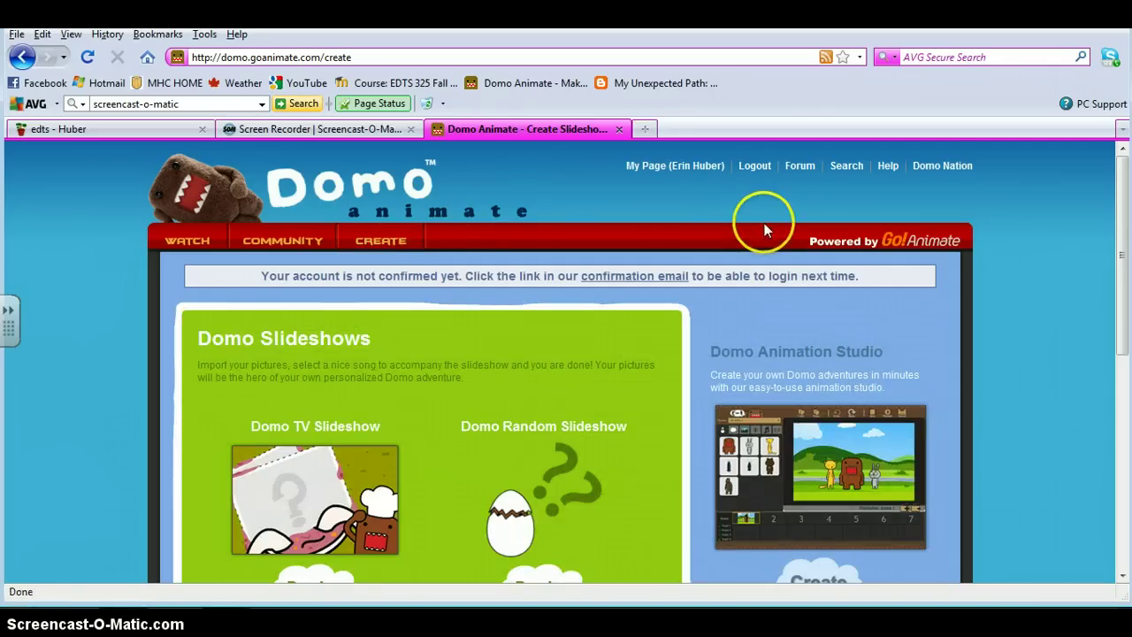
left_click_drag(1124, 228, 1126, 282)
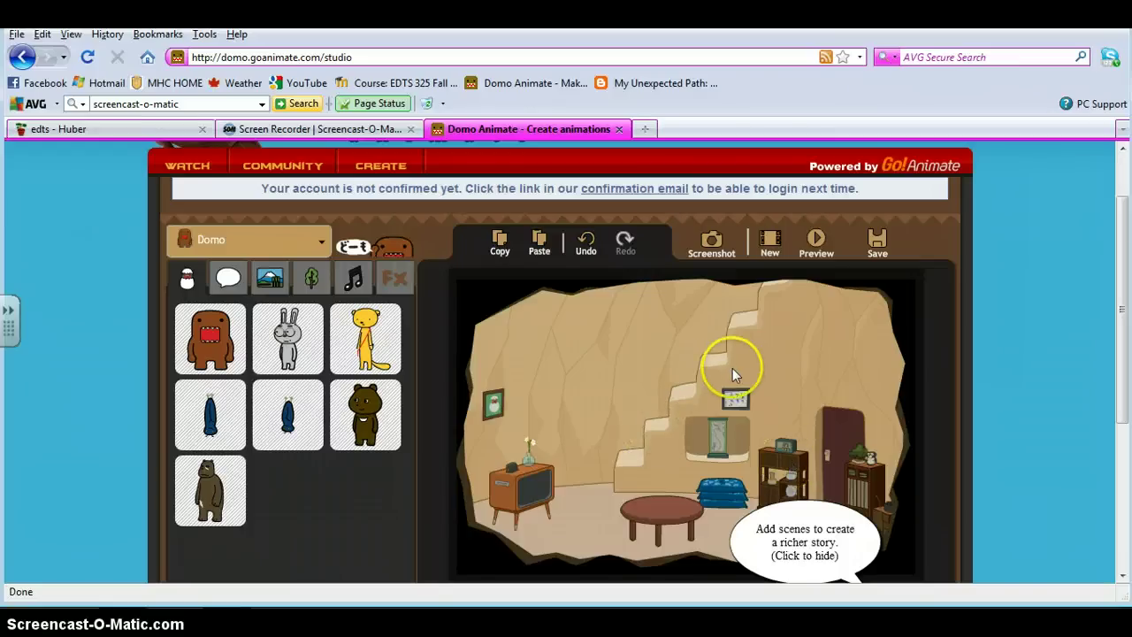
left_click(777, 386)
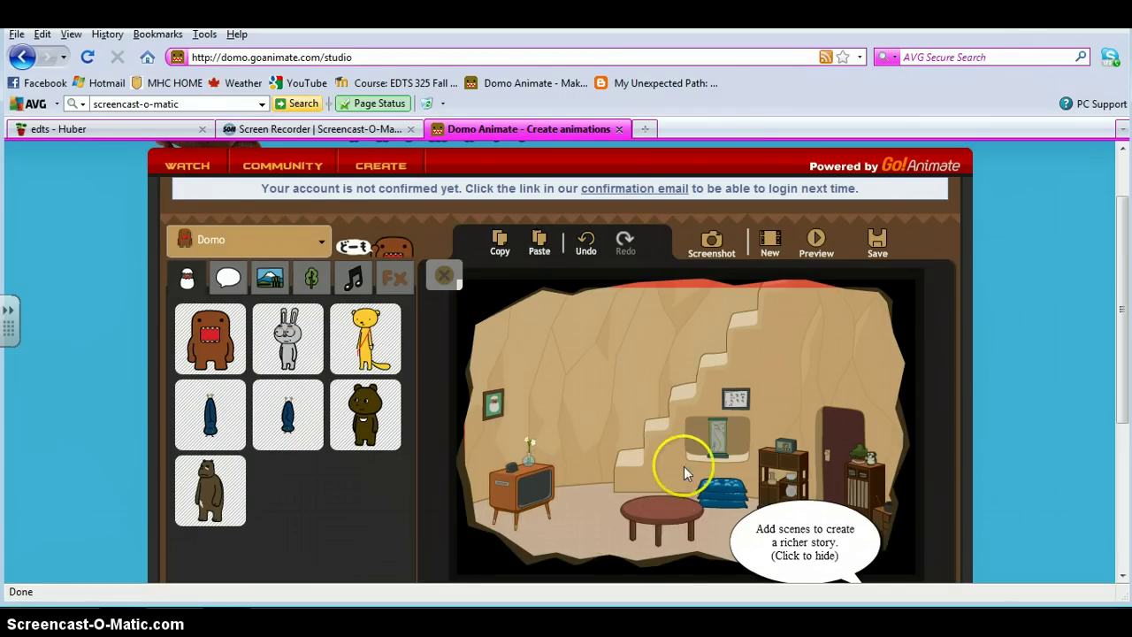
Look through the available themes, from Cartoon Classics to Stick Figure, and keep the Domo theme
left_click(317, 244)
left_click(301, 264)
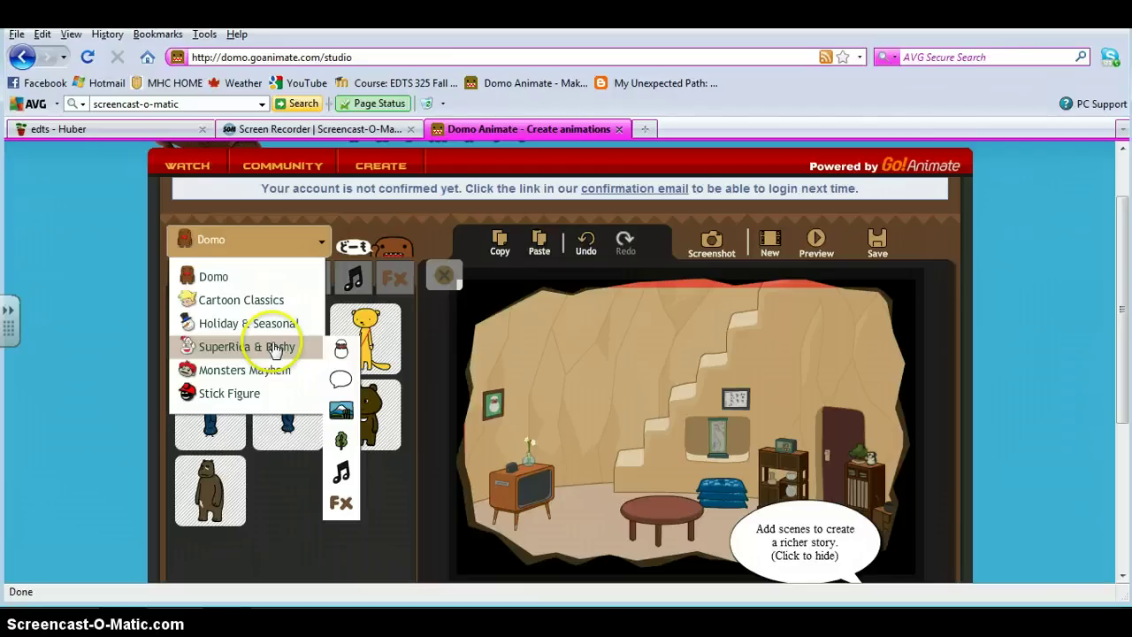
left_click(258, 395)
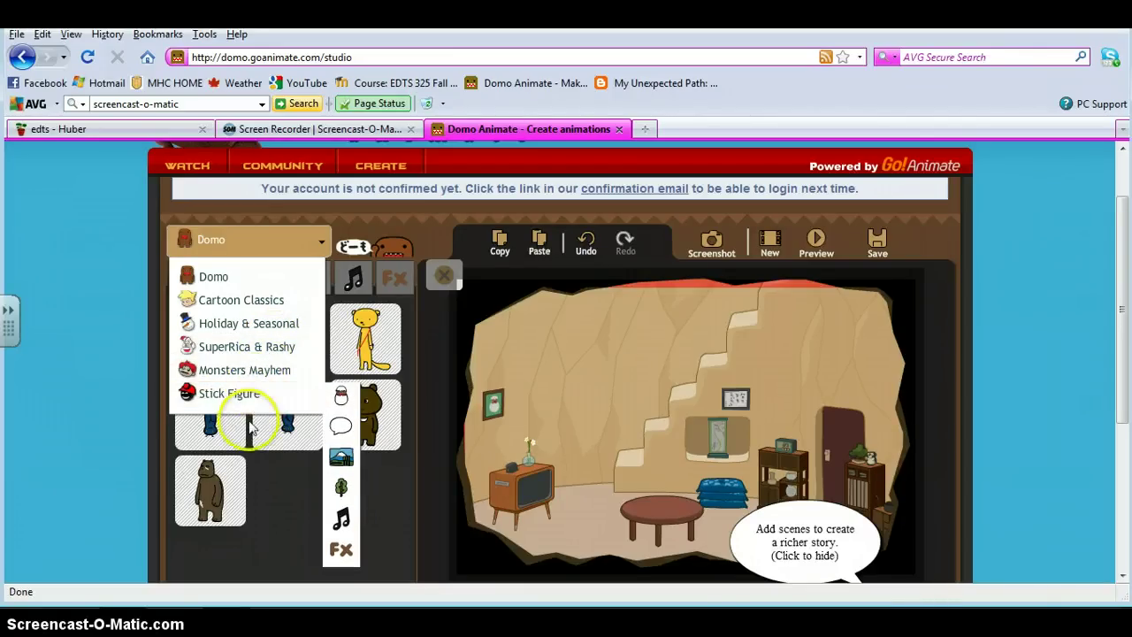
left_click(254, 286)
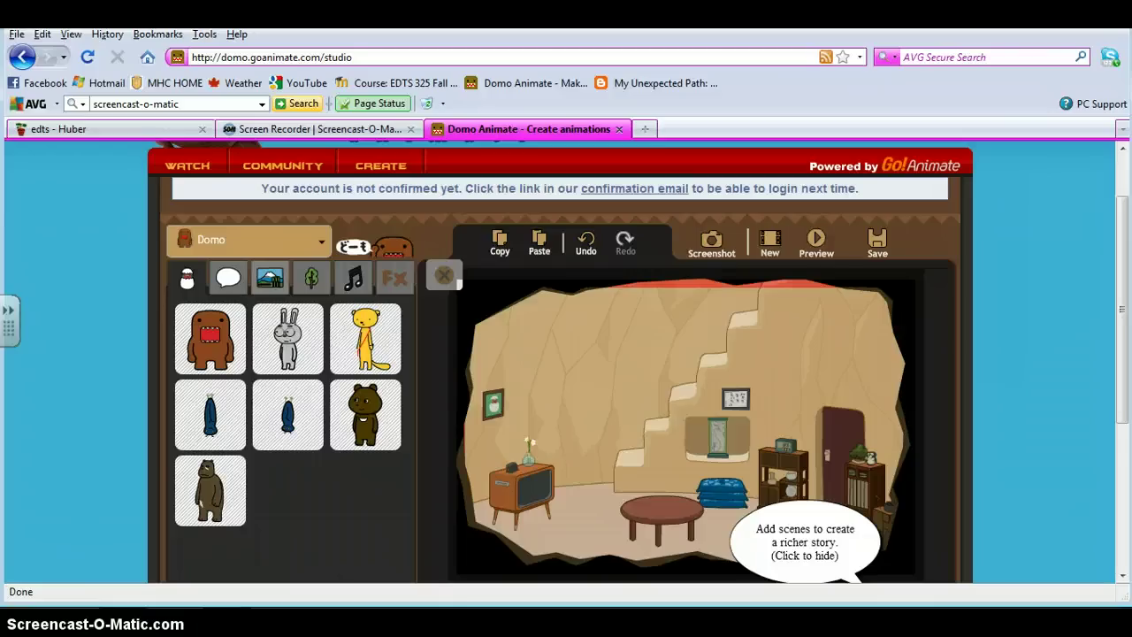
left_click(313, 242)
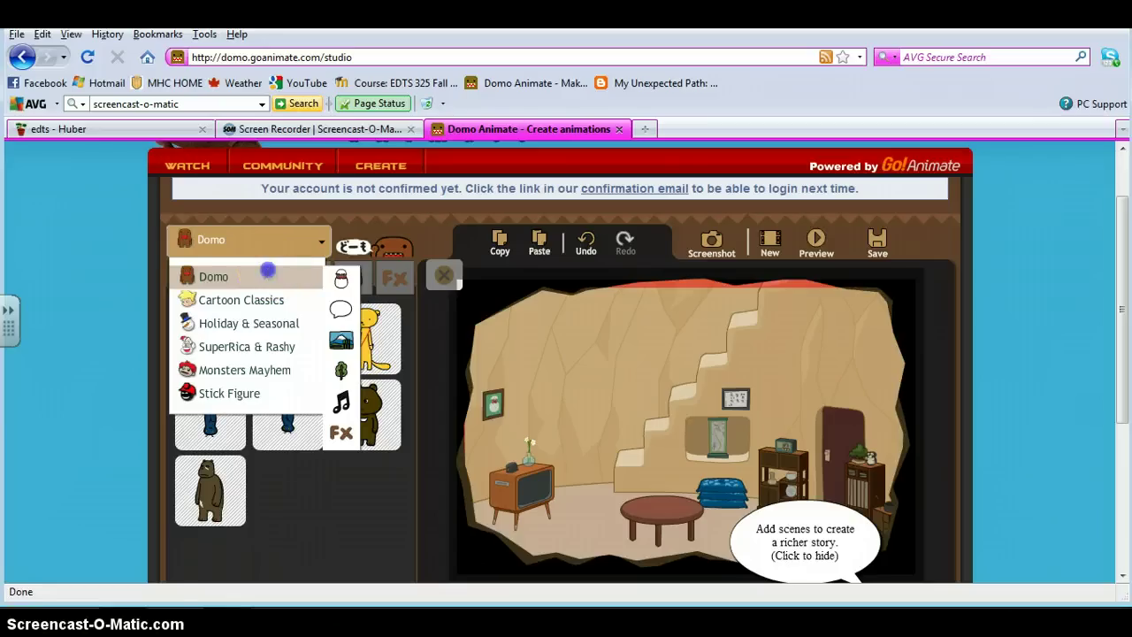
left_click(270, 277)
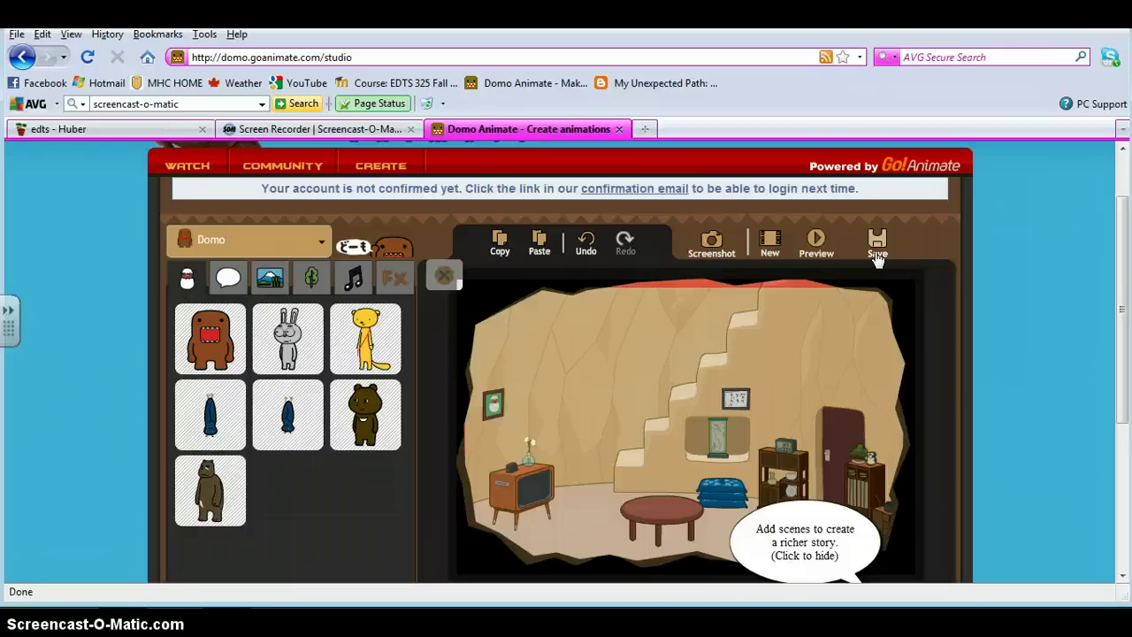
Look through the Domo theme's characters, speech bubbles, backgrounds, props, music and effects
left_click(189, 281)
left_click(225, 279)
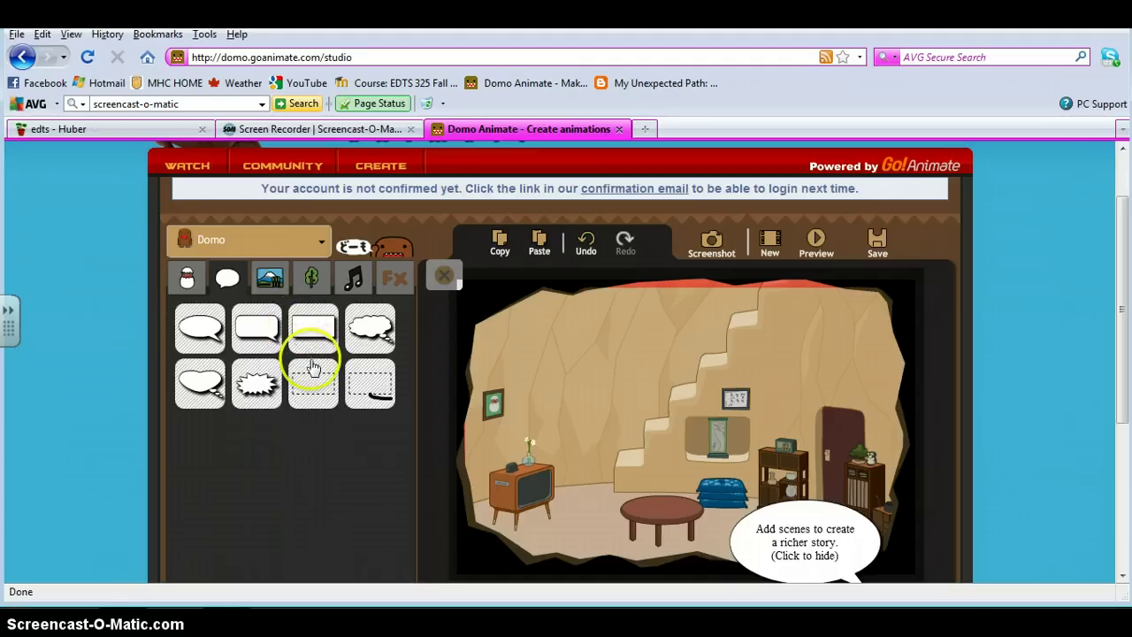
left_click(271, 279)
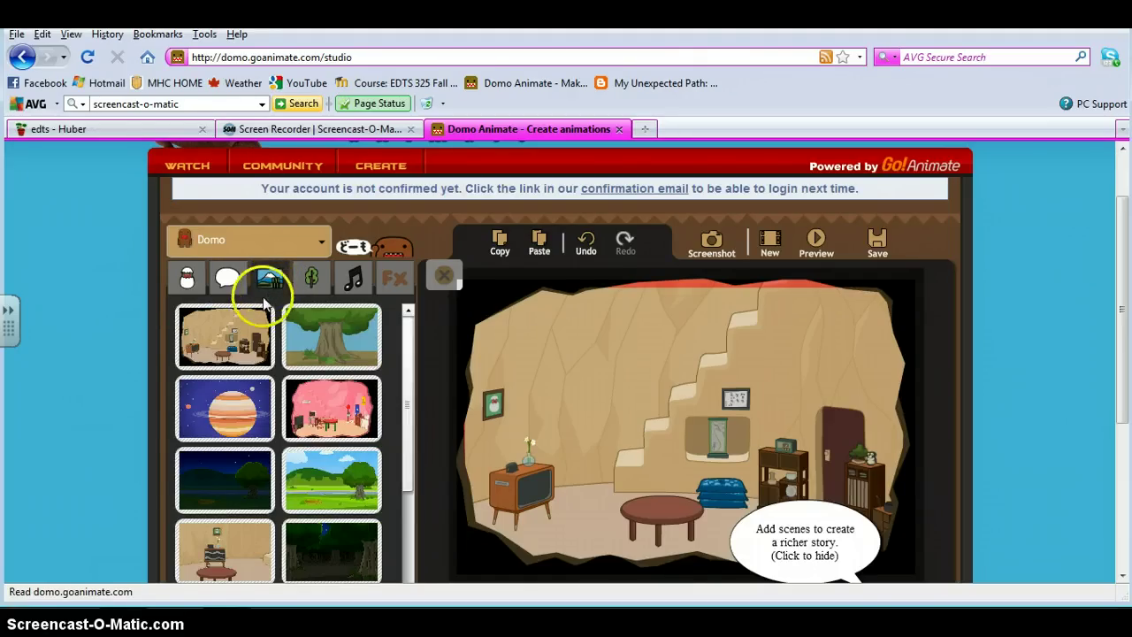
left_click(306, 291)
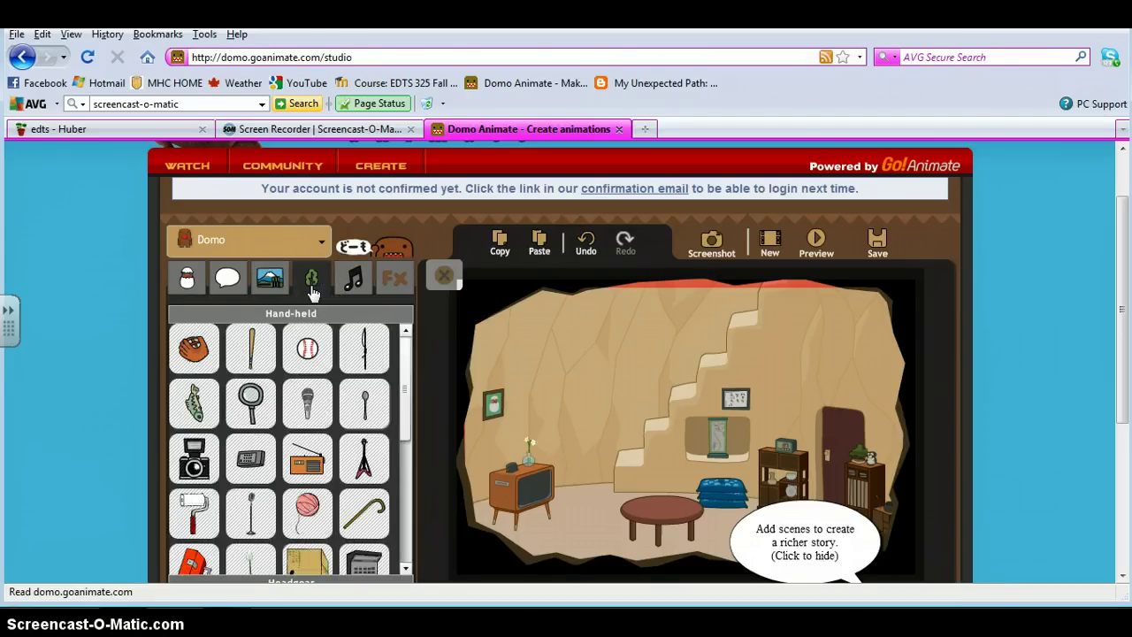
left_click(348, 287)
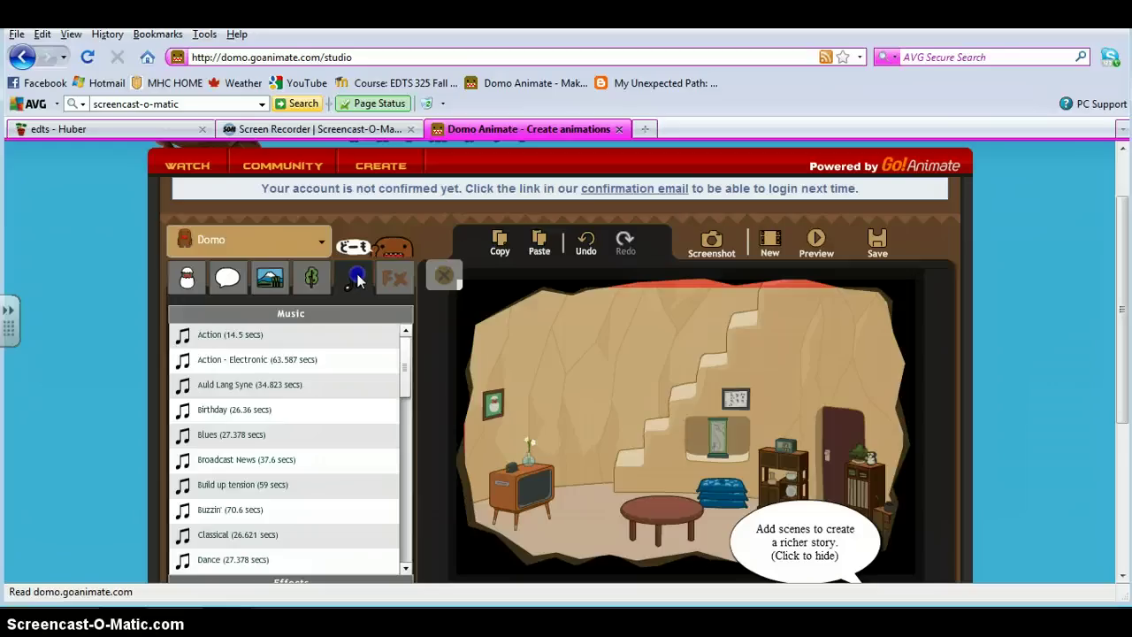
left_click(394, 286)
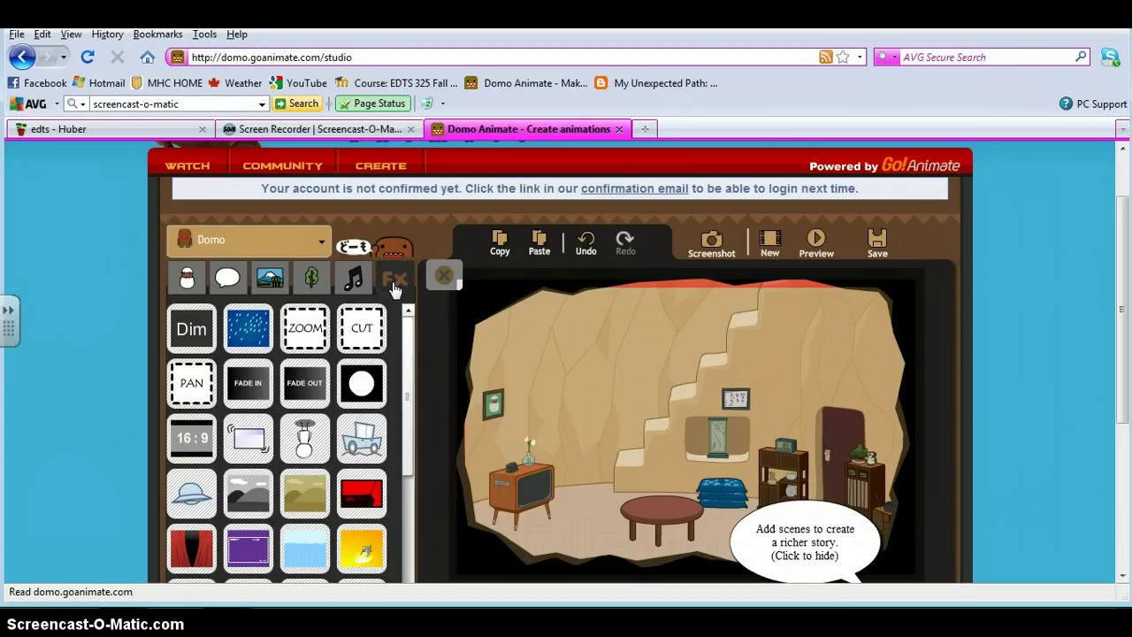
Change the scene background to the sunny green meadow with the river, hole and large tree
left_click(269, 285)
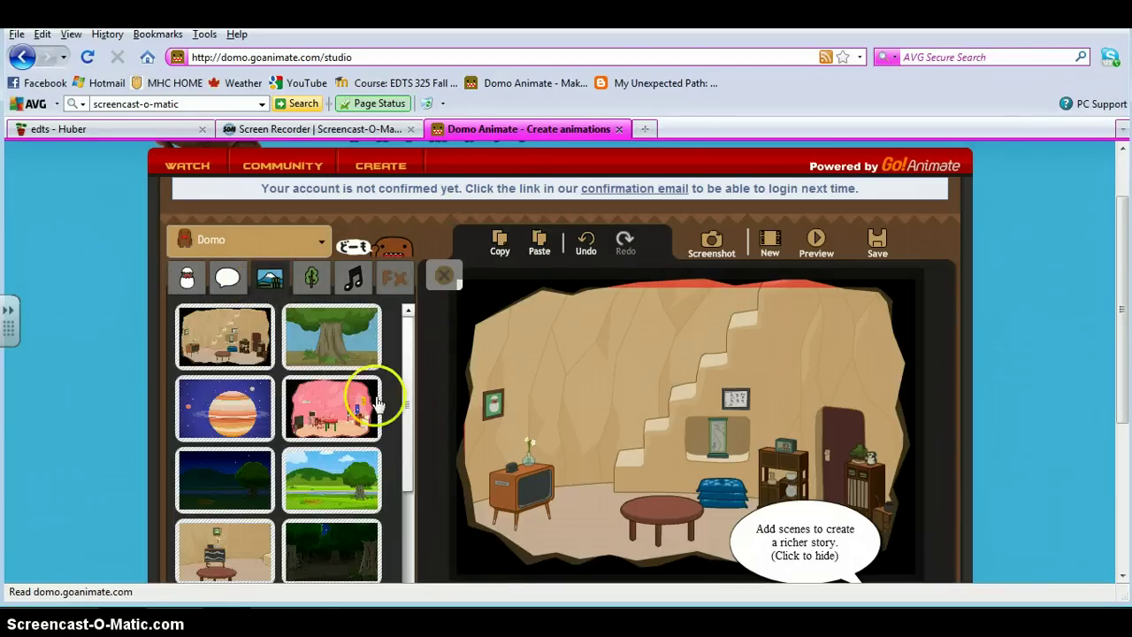
left_click(340, 498)
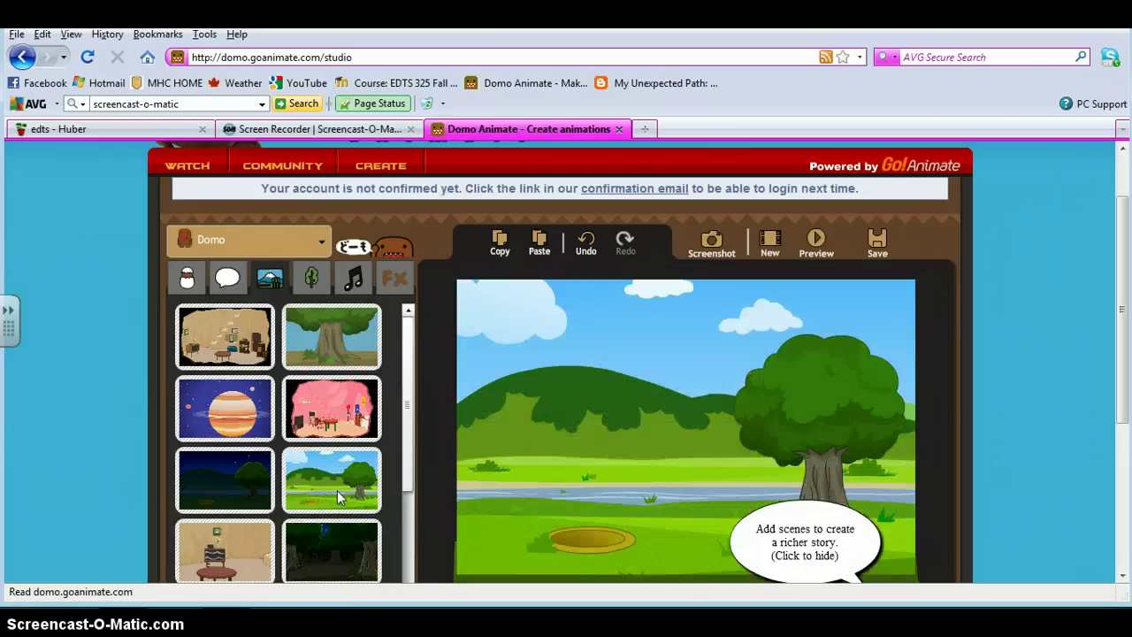
Add the yellow long-tailed character to the scene and place it on the grass beside the hole
left_click(187, 280)
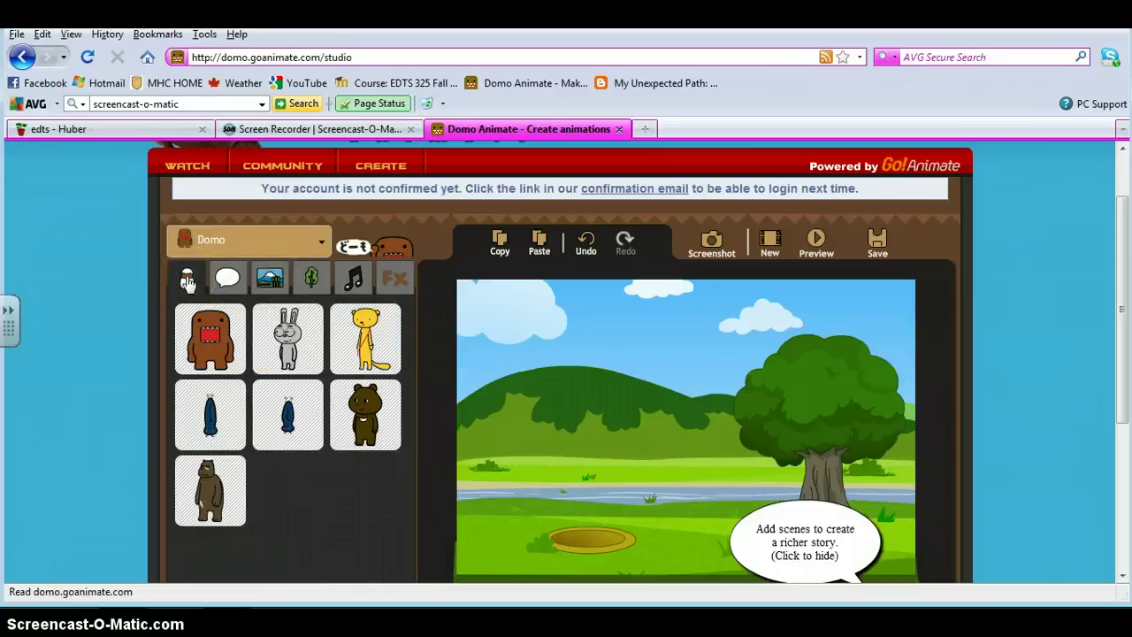
left_click(366, 334)
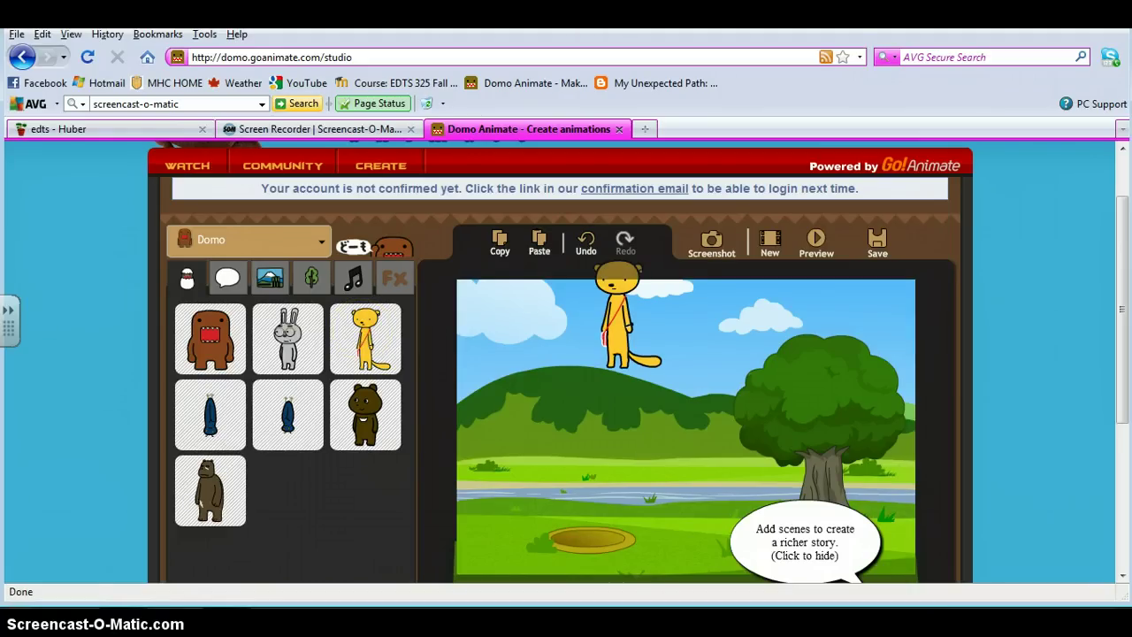
left_click(617, 305)
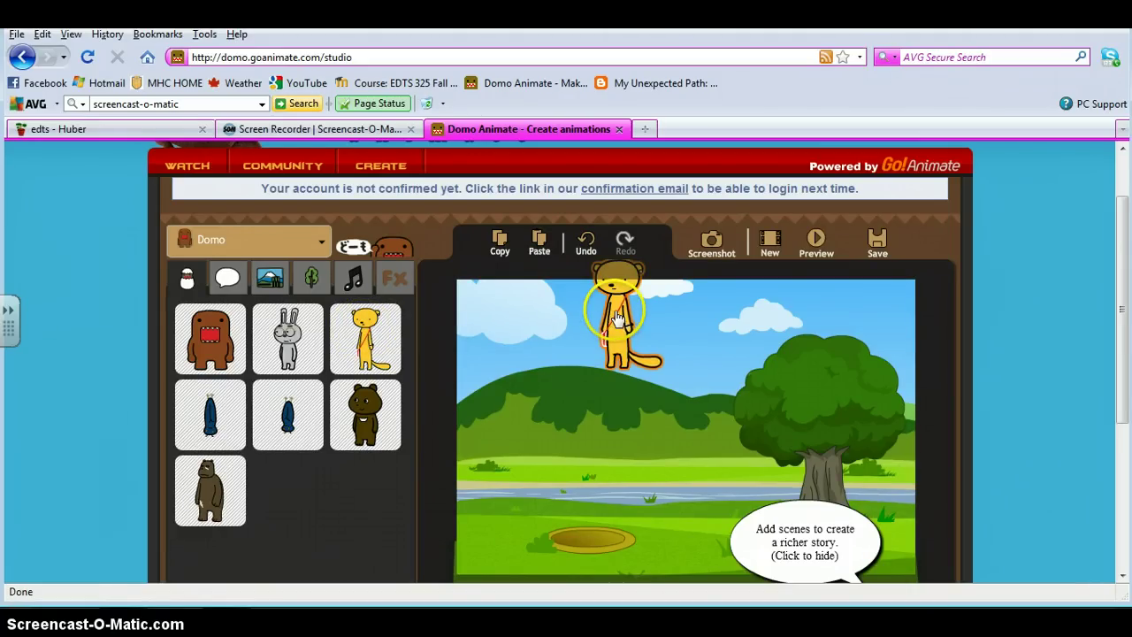
left_click_drag(613, 453, 632, 475)
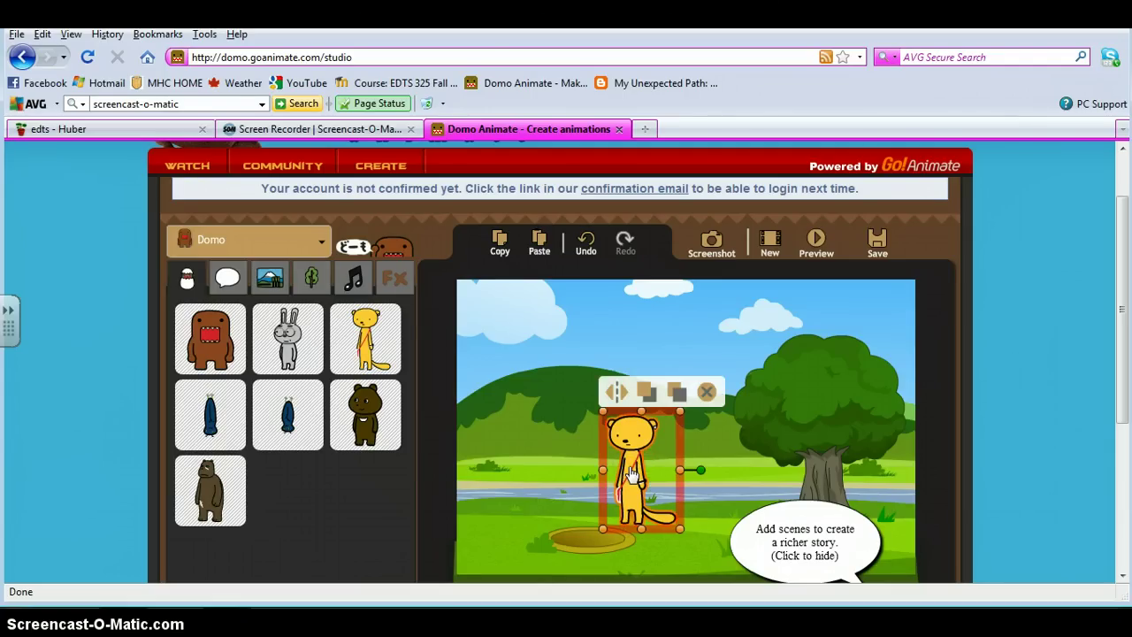
Flip the yellow character horizontally so that it faces the tree
left_click(619, 396)
left_click(619, 396)
left_click(619, 397)
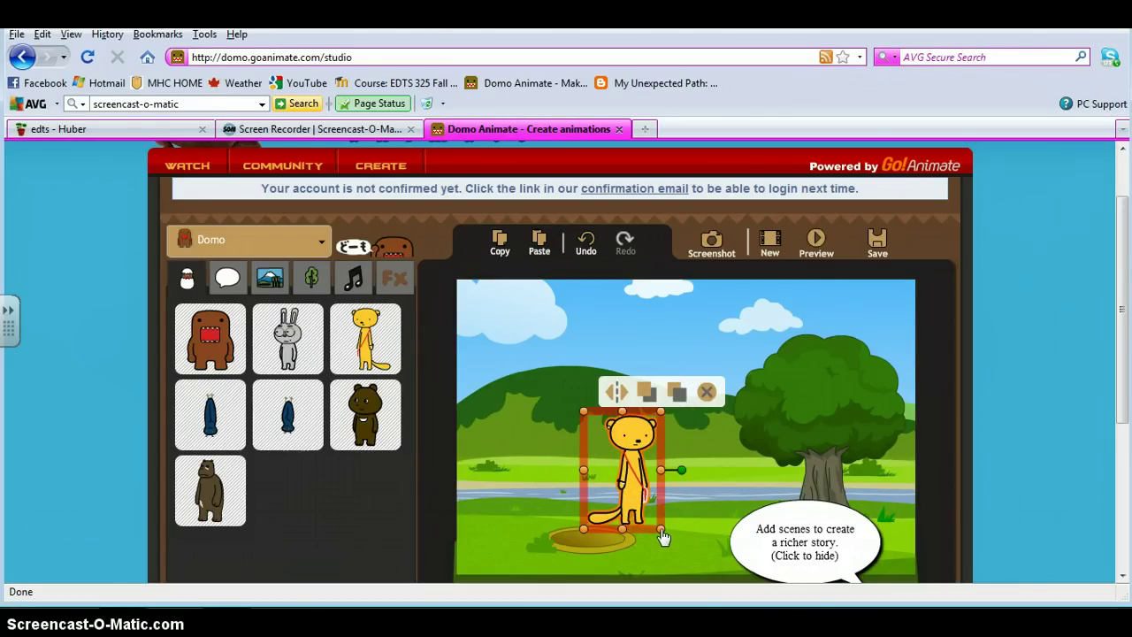
Enlarge the yellow character slightly and rotate it by a small angle
left_click_drag(662, 534, 668, 540)
left_click(685, 474)
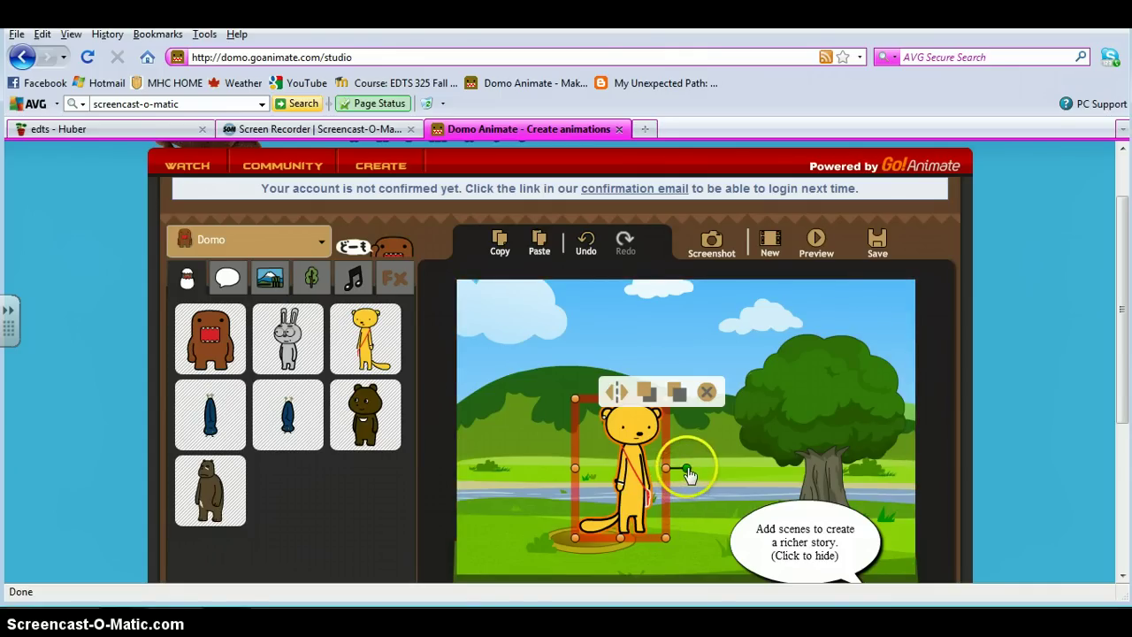
mouse_move(689, 475)
left_mouse_down()
mouse_move(683, 446)
mouse_move(689, 485)
mouse_move(683, 475)
left_mouse_up()
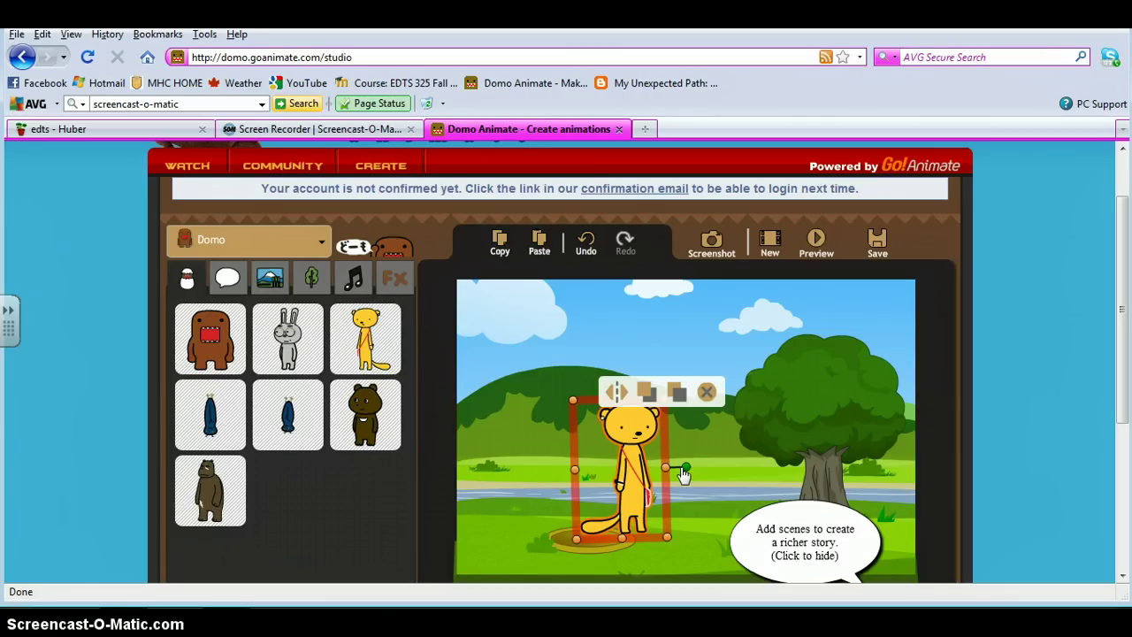
left_click(728, 448)
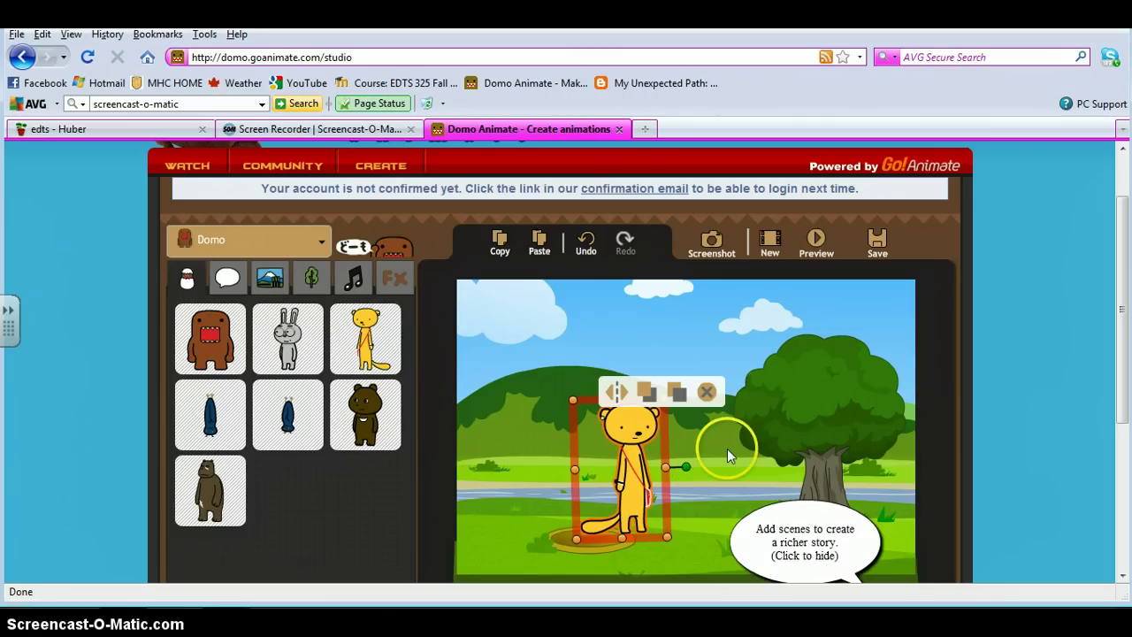
Examine the actions, movements and facial expressions available for the yellow character
left_click(632, 478)
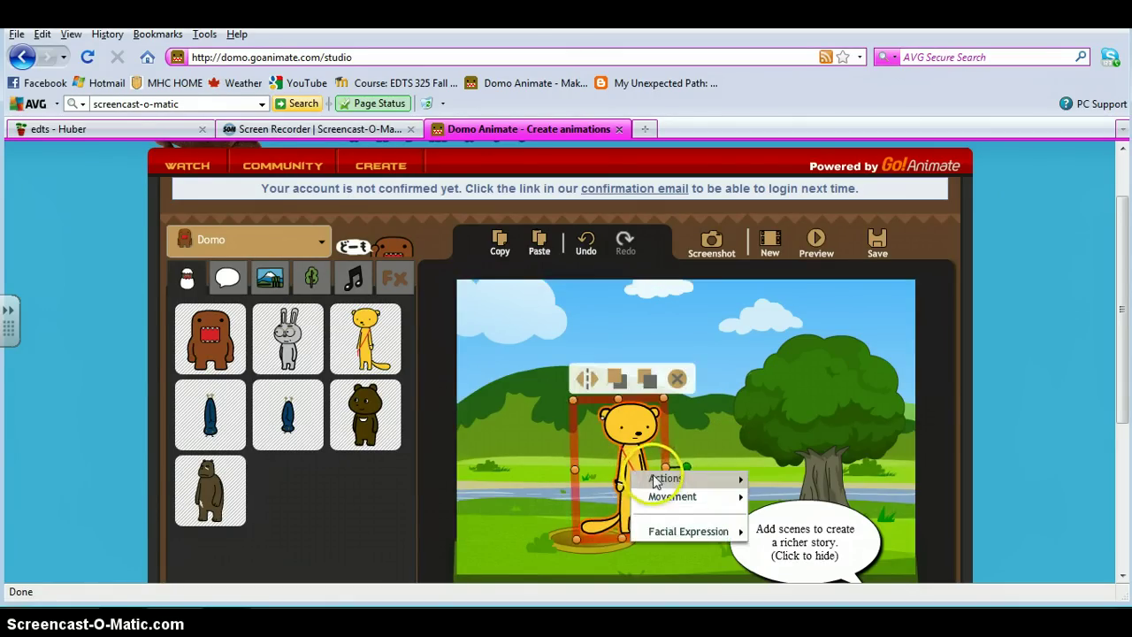
left_click(665, 478)
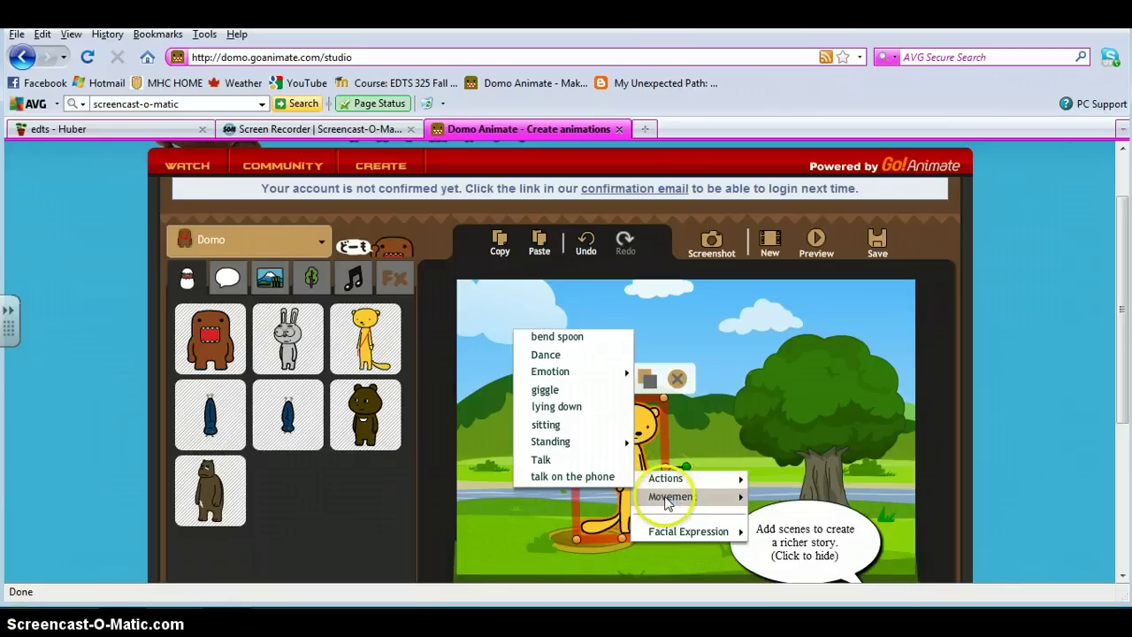
left_click(668, 497)
left_click(664, 535)
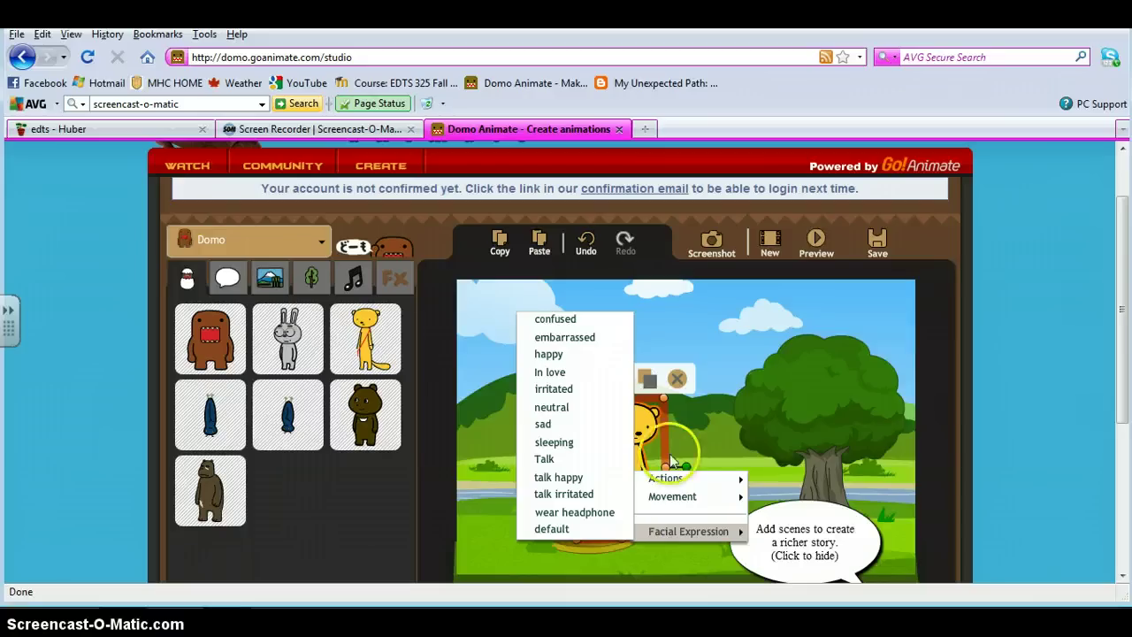
left_click(688, 416)
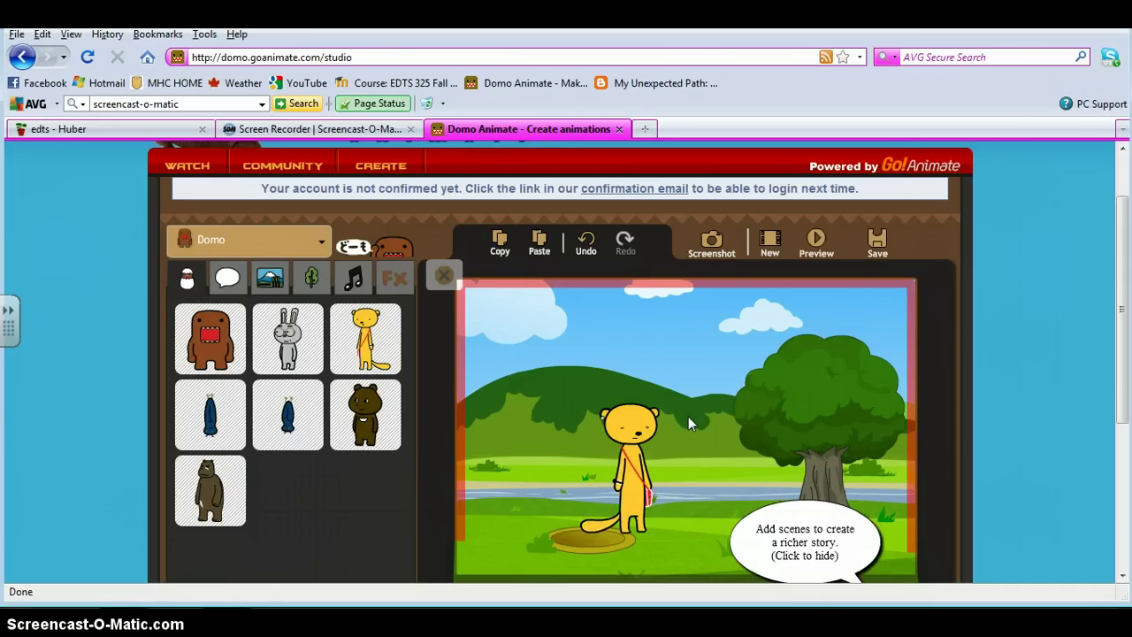
Give the yellow character the Walk movement
left_click(657, 422)
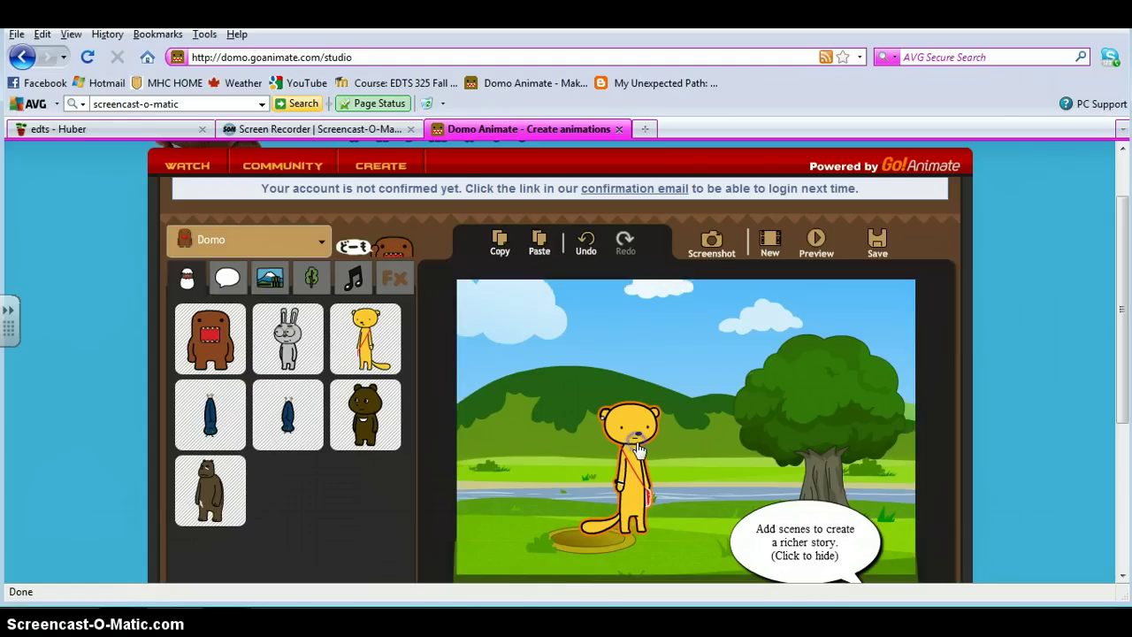
left_click(638, 449)
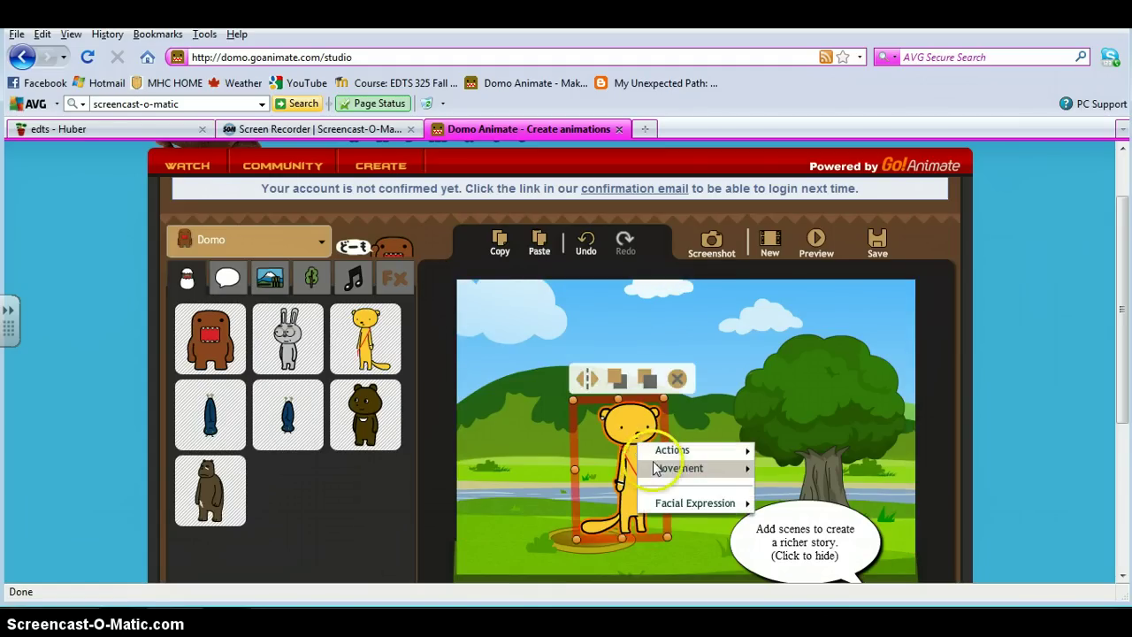
left_click(659, 469)
left_click(610, 495)
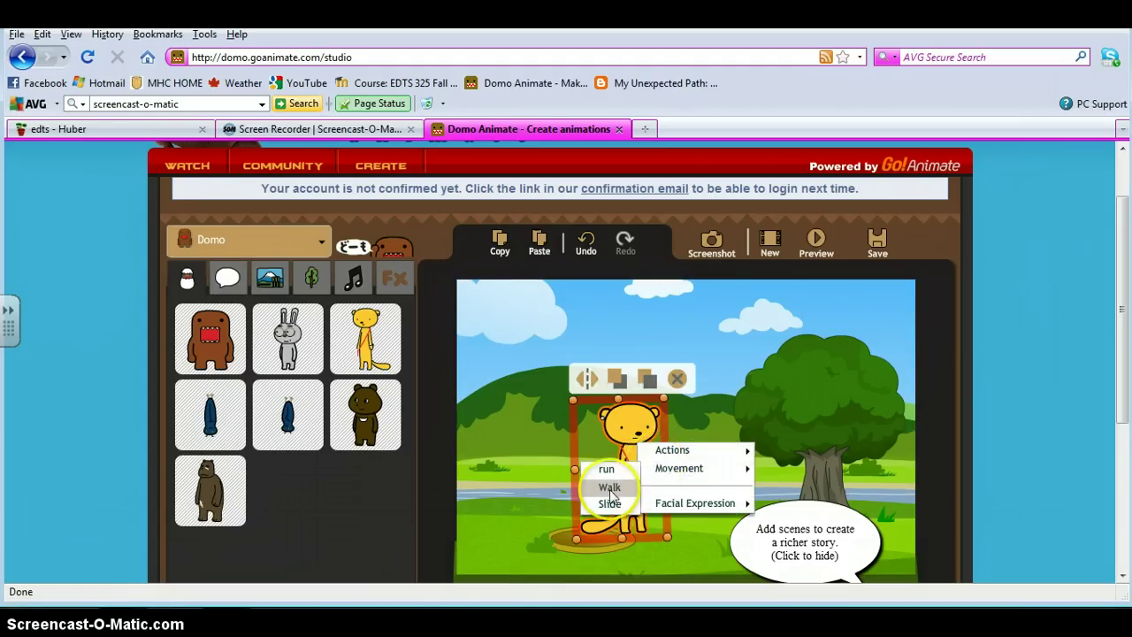
left_click(610, 488)
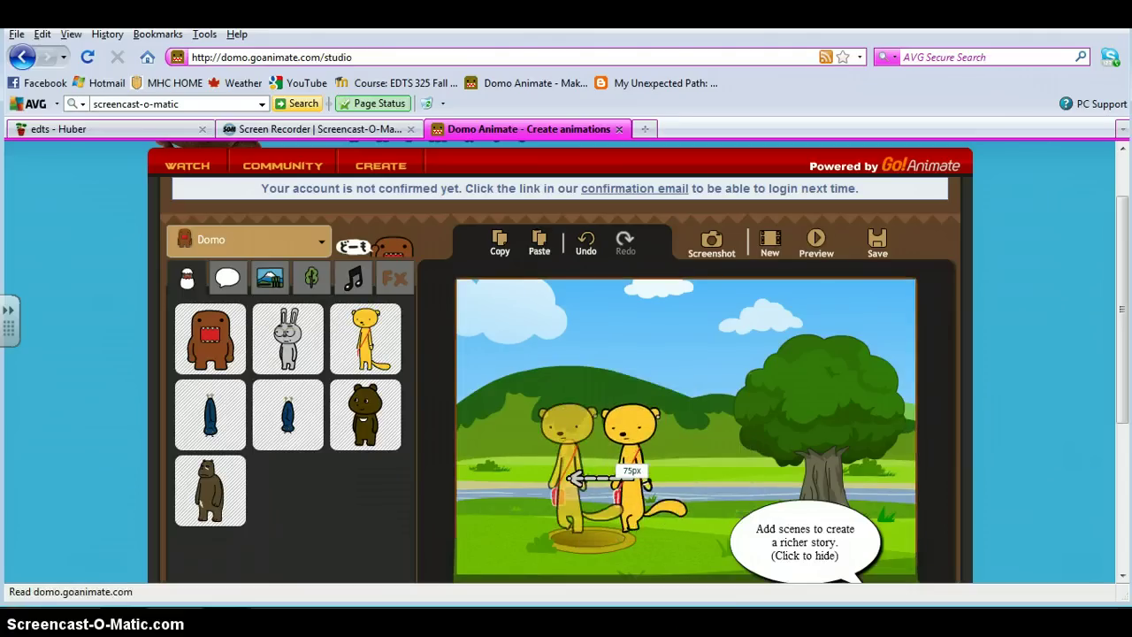
Set the yellow character's walk to start offstage beside the meadow and end between the hole and the tree
left_click(571, 469)
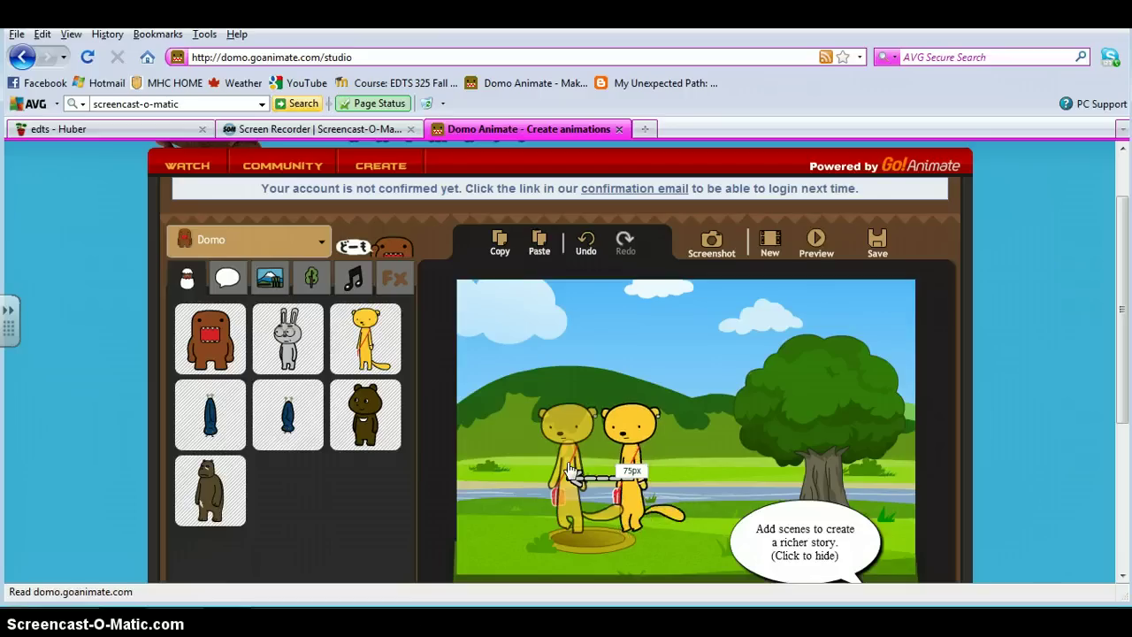
left_click(637, 468)
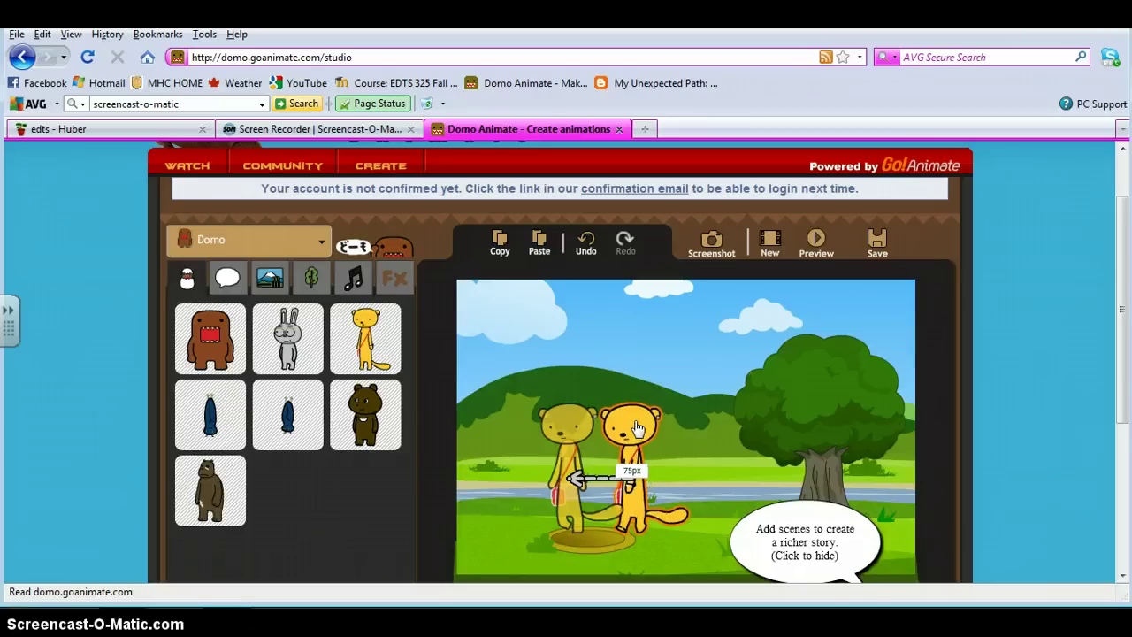
left_click_drag(637, 428, 403, 464)
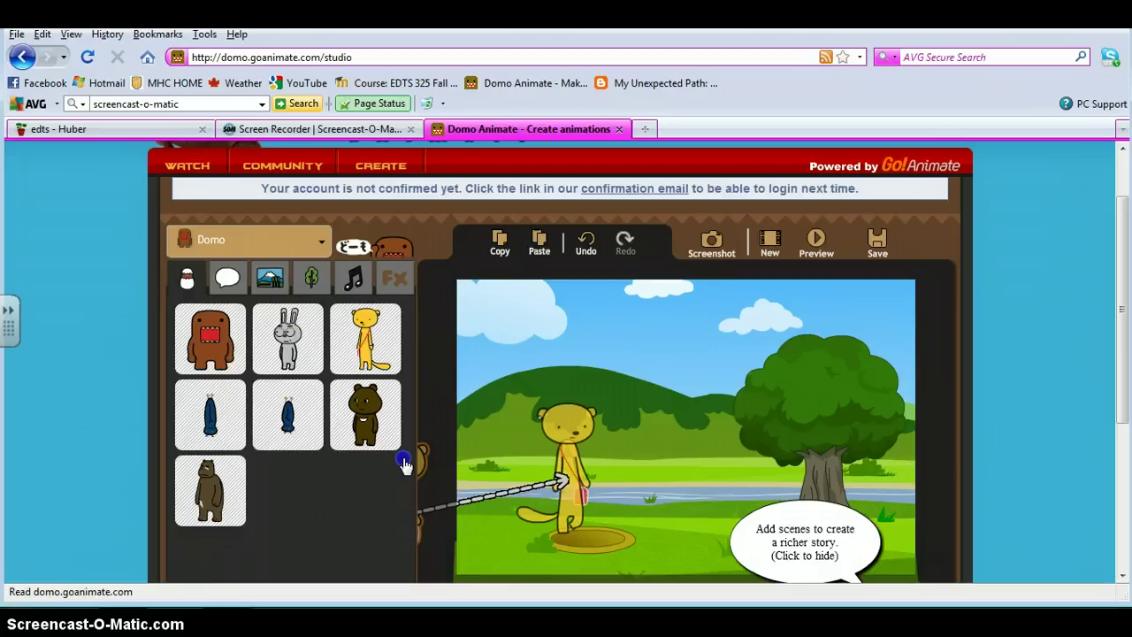
left_click(574, 482)
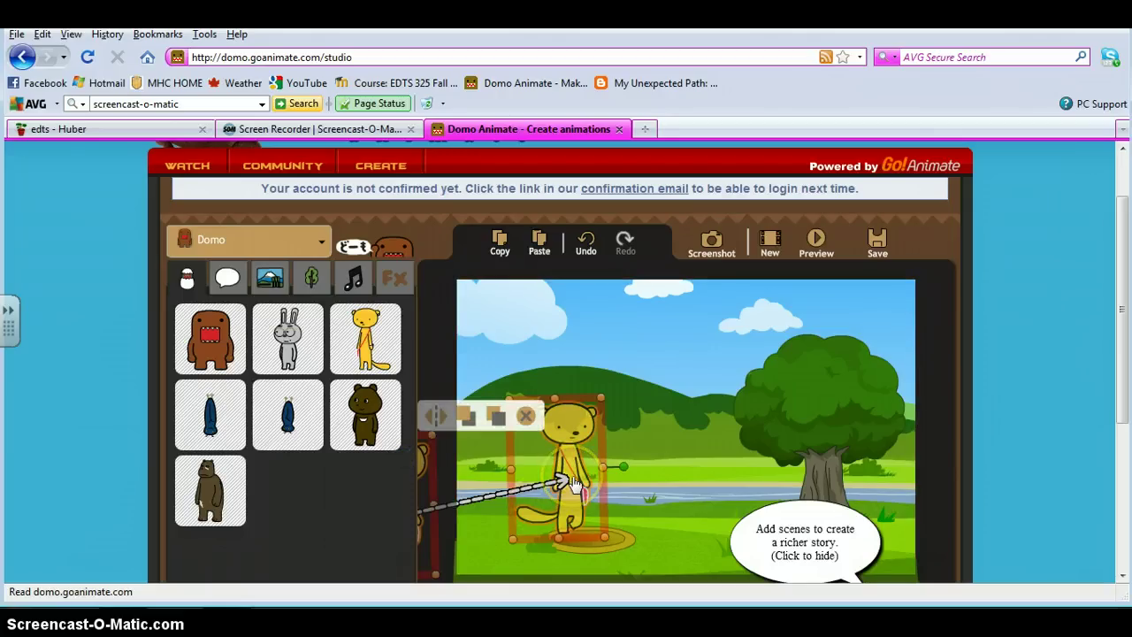
left_click_drag(573, 482, 692, 492)
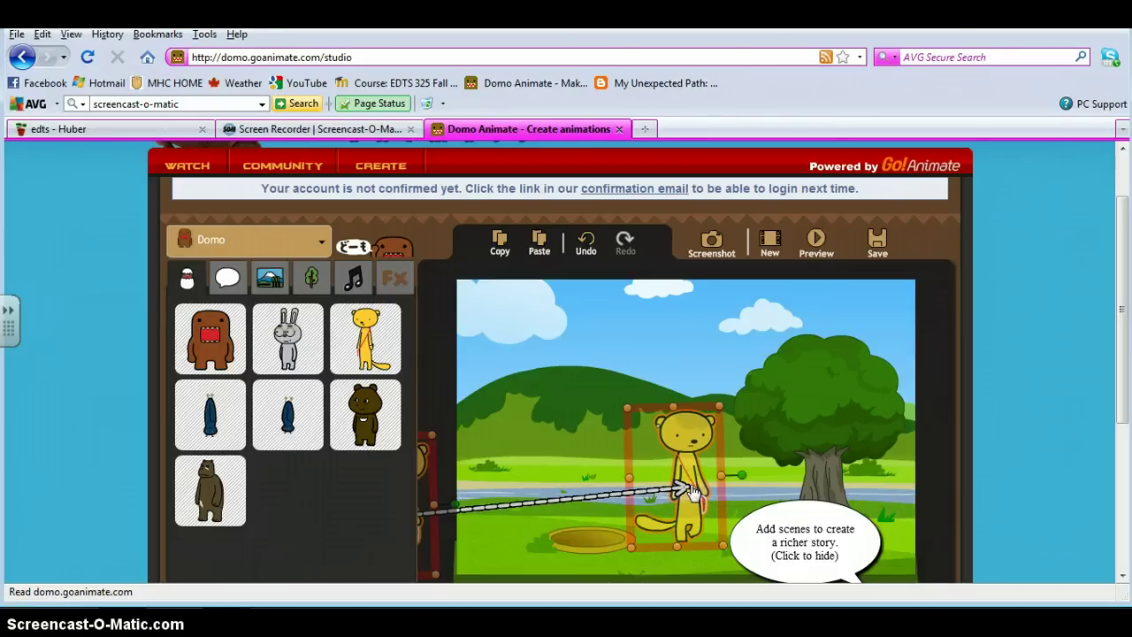
Add a second scene that continues from scene 1
scroll(693, 493, "down", 2)
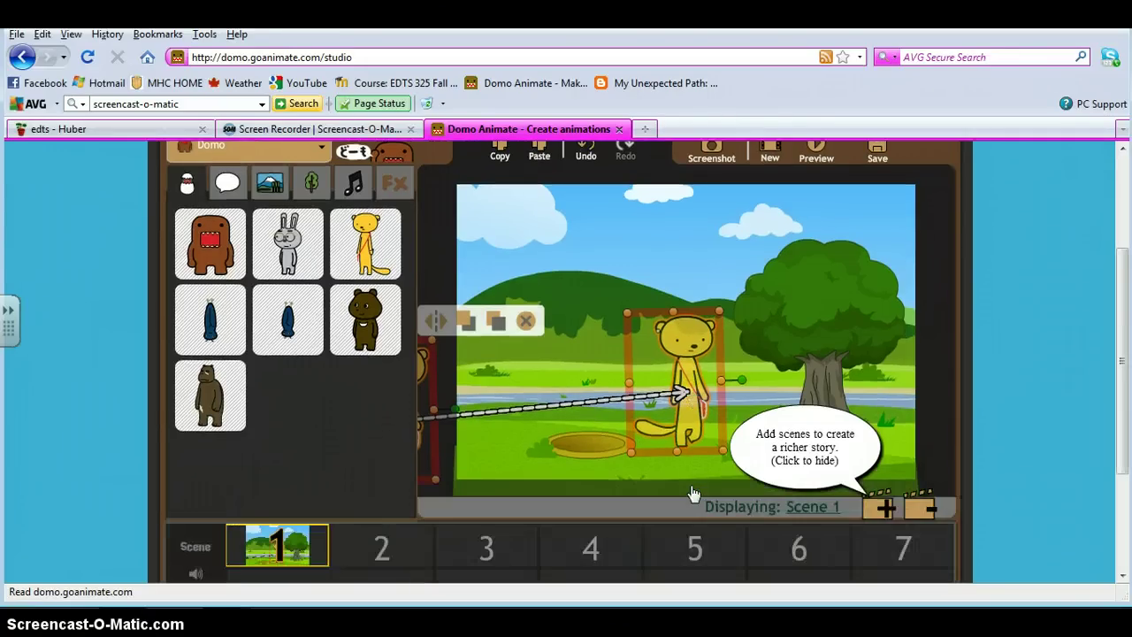
left_click(992, 307)
left_click(882, 510)
left_click(884, 506)
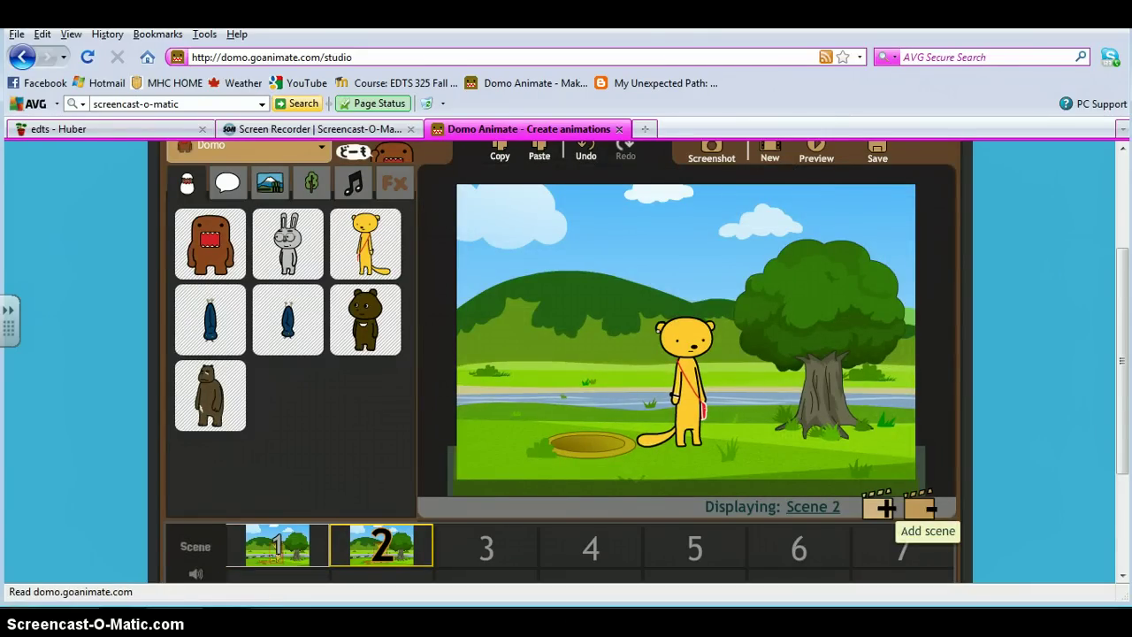
Give the yellow character in scene 2 the "talk happy" facial expression
left_click(731, 450)
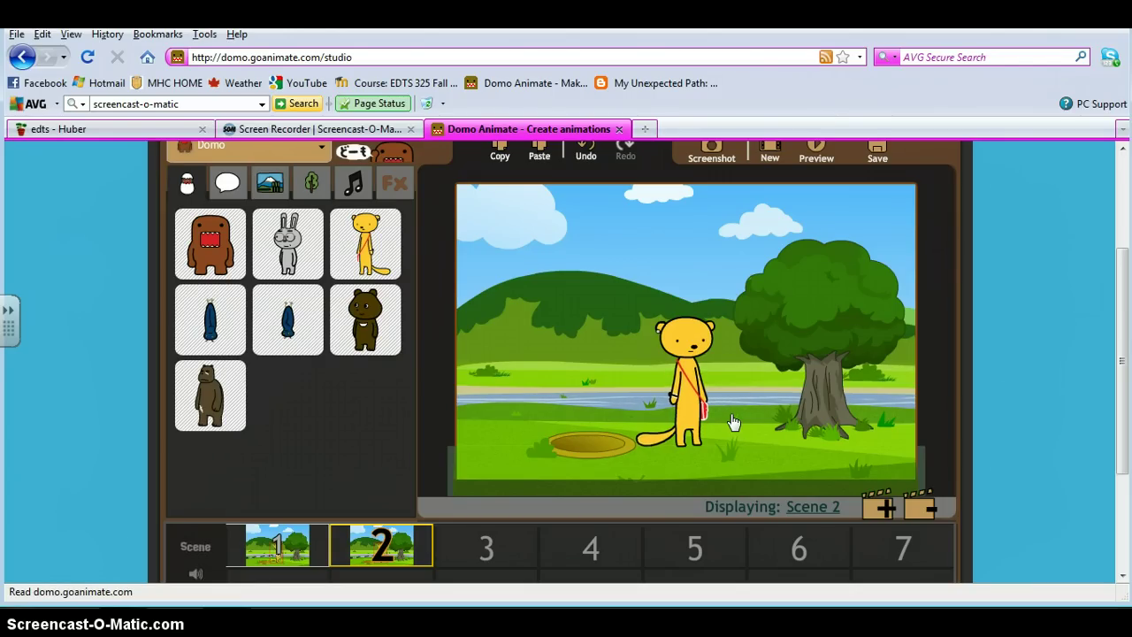
left_click(703, 401)
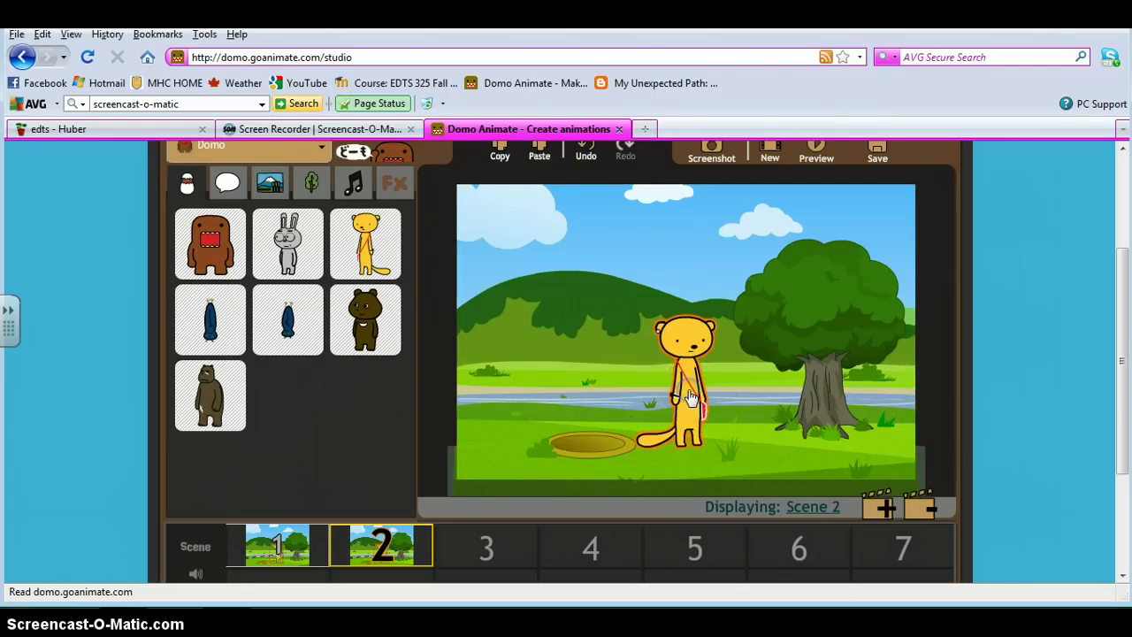
left_click(691, 398)
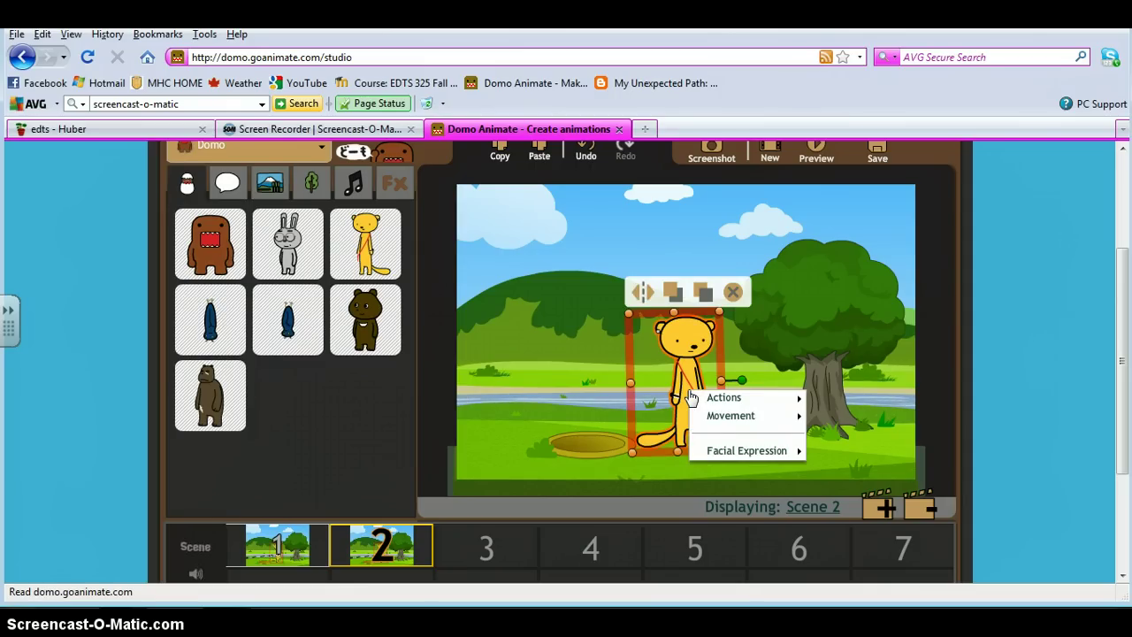
left_click(737, 452)
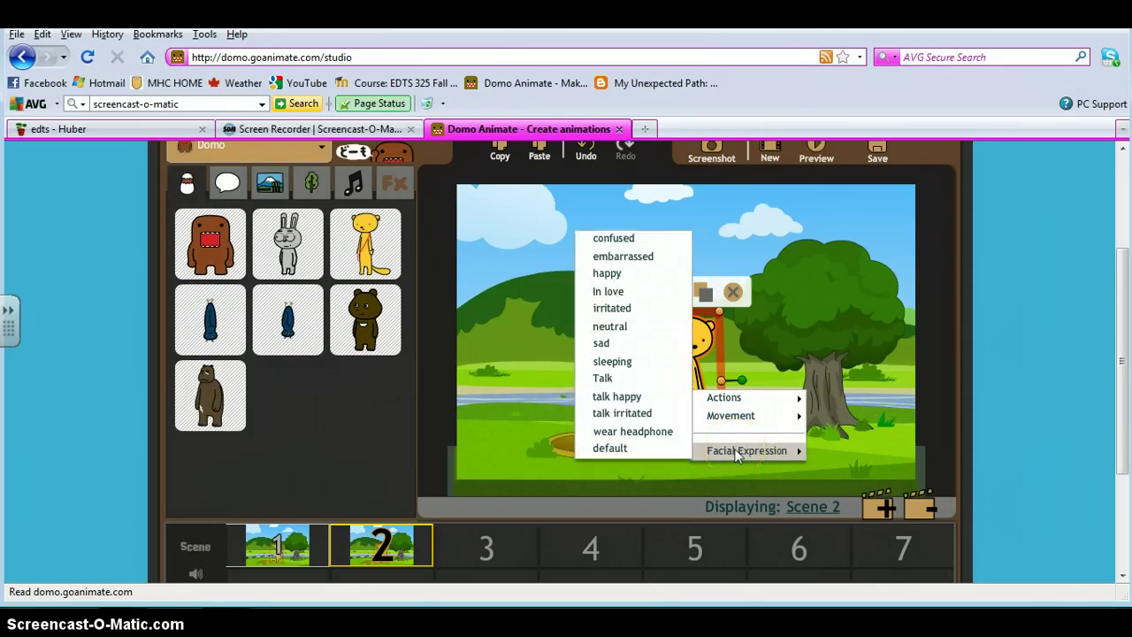
left_click(633, 397)
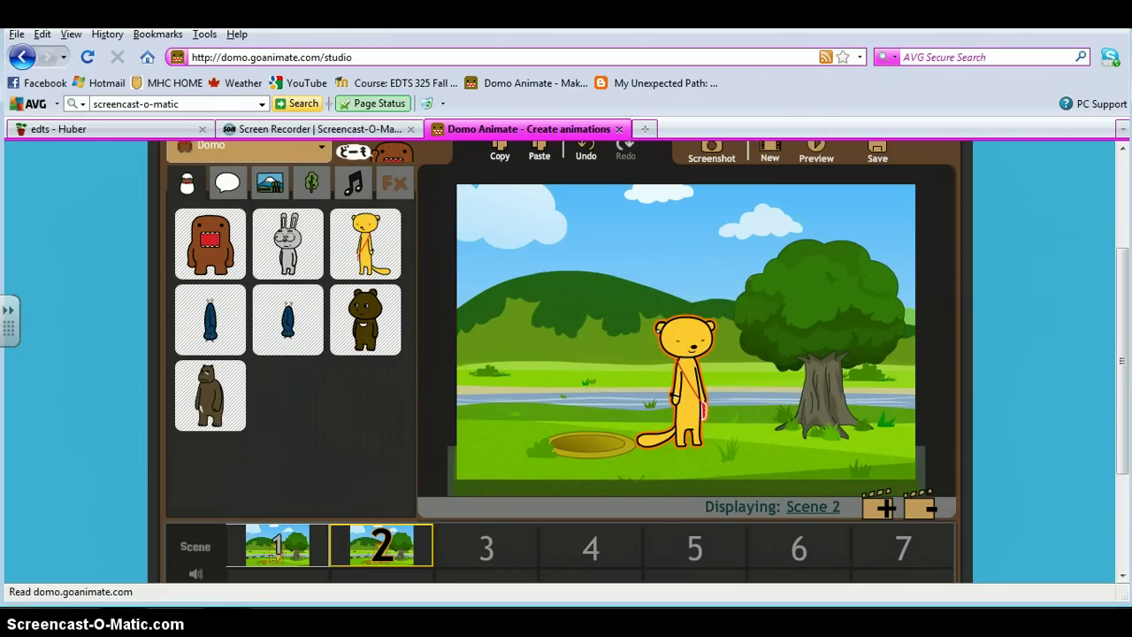
Add an oval speech bubble to scene 2, place it above the yellow character and aim its tail at the character's head
left_click(226, 188)
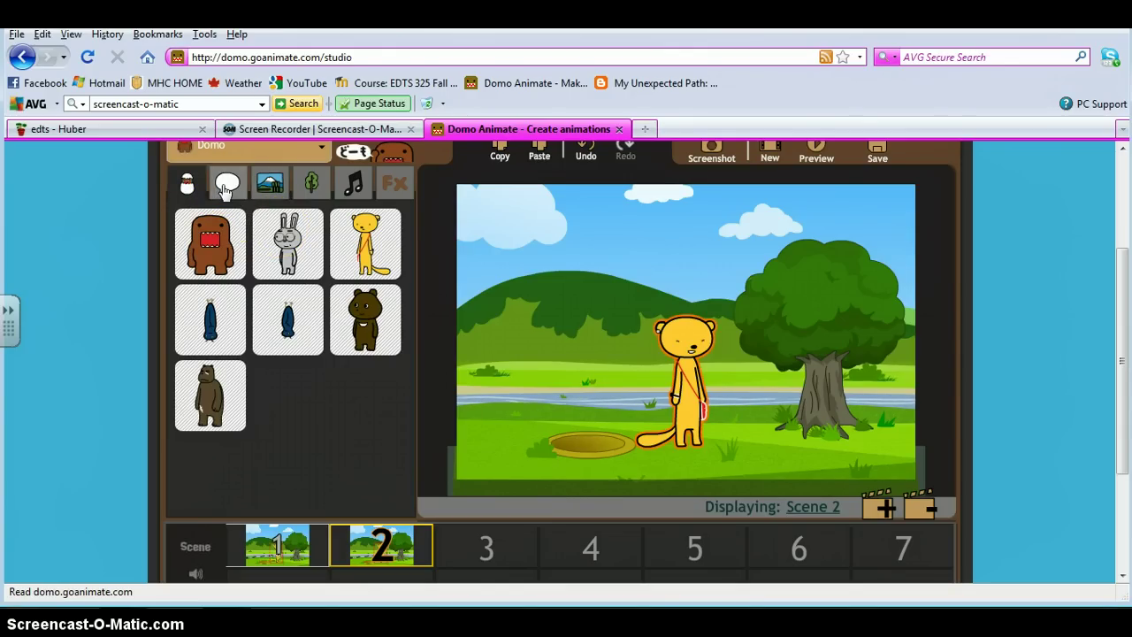
left_click(219, 191)
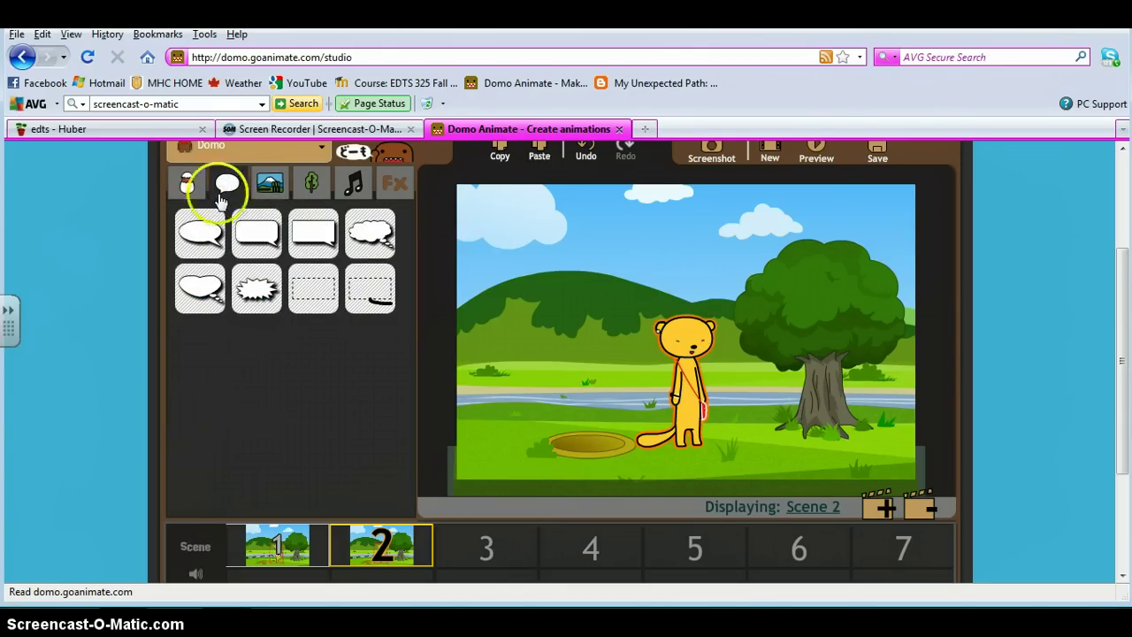
left_click(210, 246)
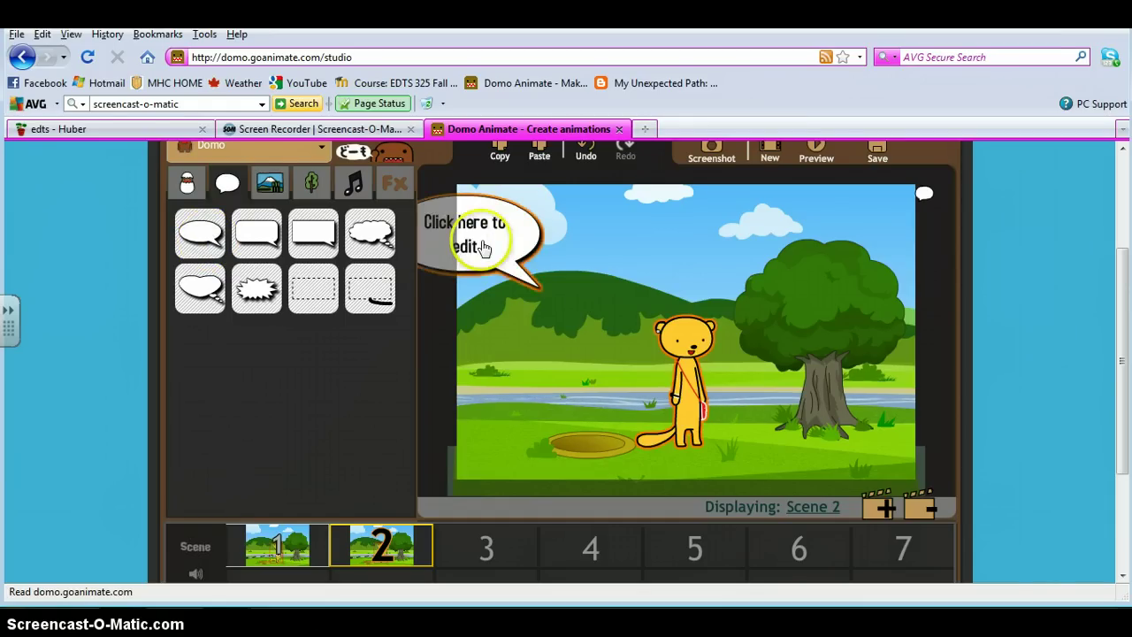
left_click_drag(482, 248, 634, 261)
left_click(635, 261)
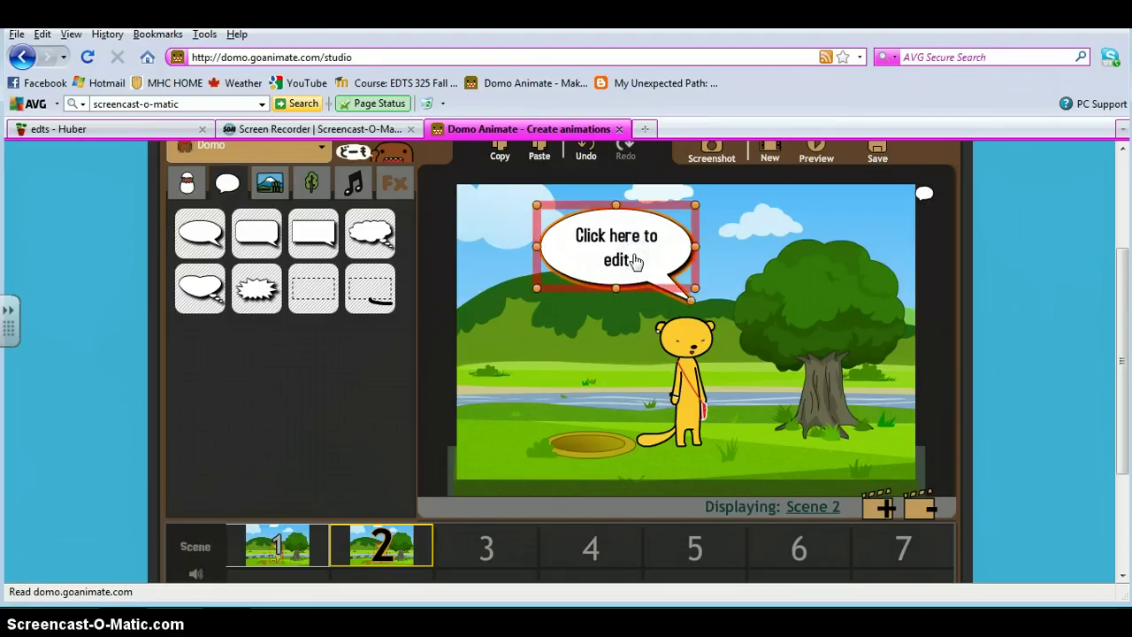
left_click(672, 290)
mouse_move(692, 305)
left_mouse_down()
mouse_move(569, 330)
mouse_move(641, 303)
mouse_move(681, 303)
left_mouse_up()
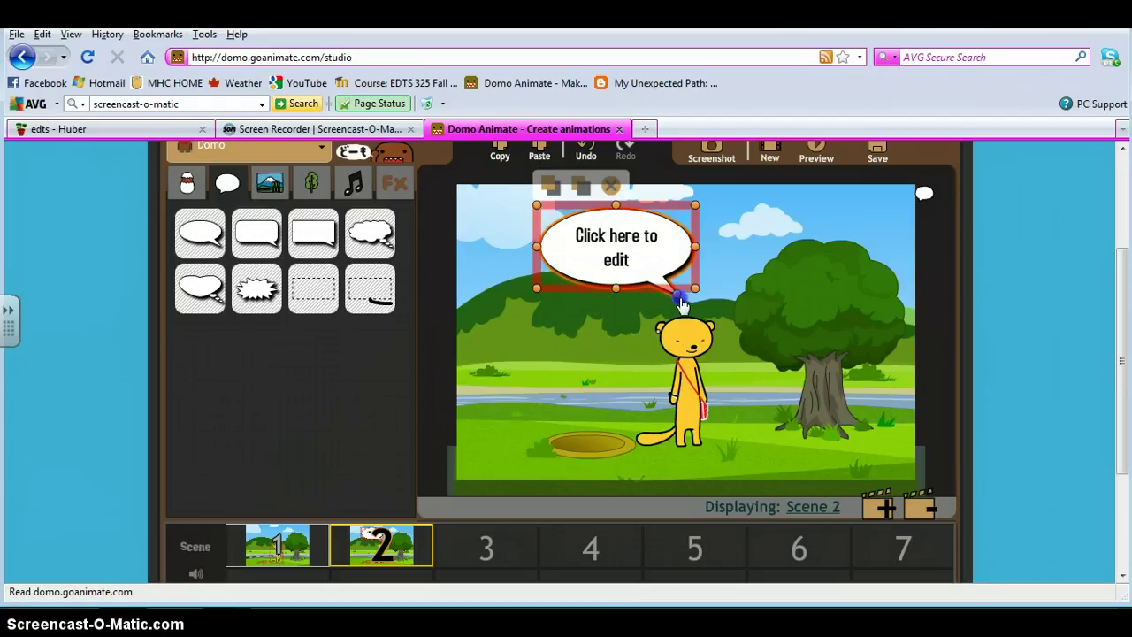
Replace the speech bubble's placeholder text with "Hello!!"
left_click(619, 254)
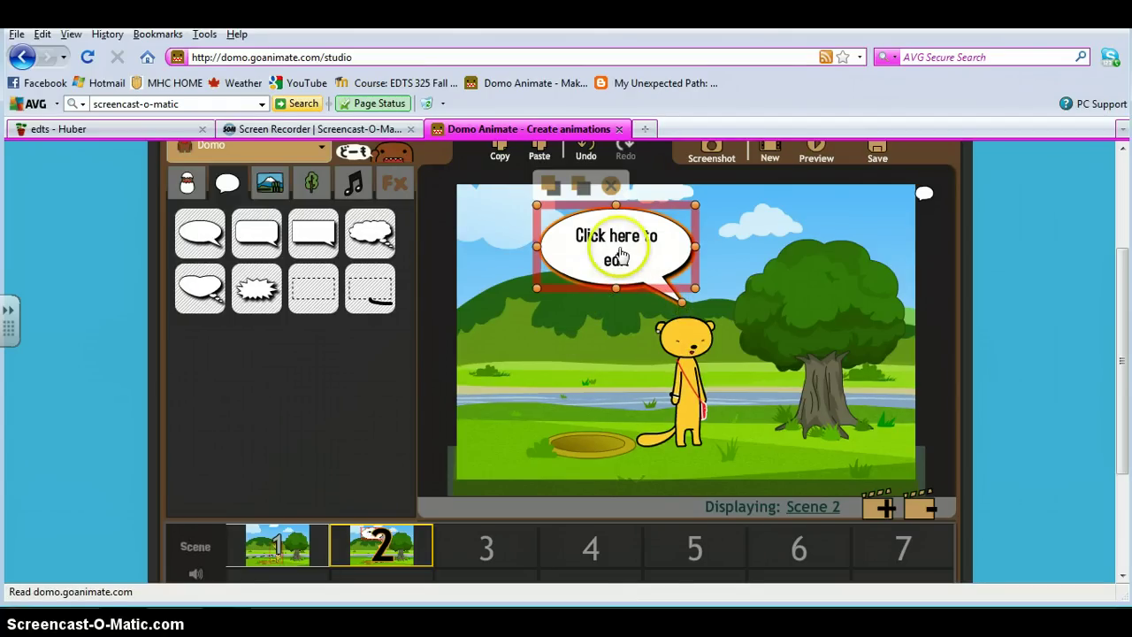
left_click(621, 245)
left_click(619, 239)
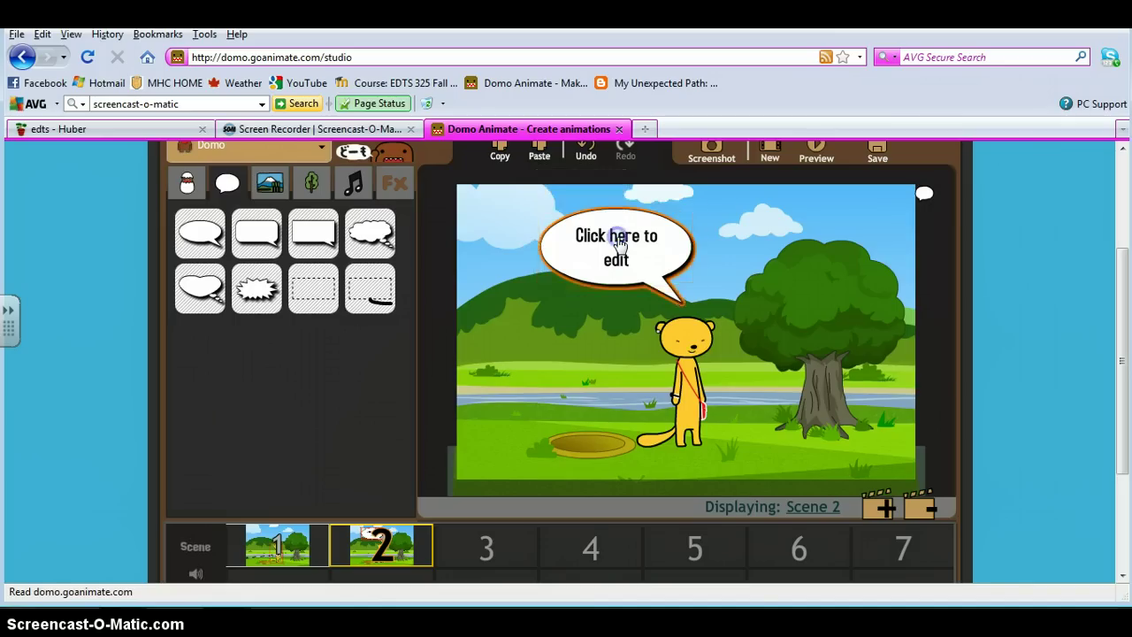
double_click(621, 246)
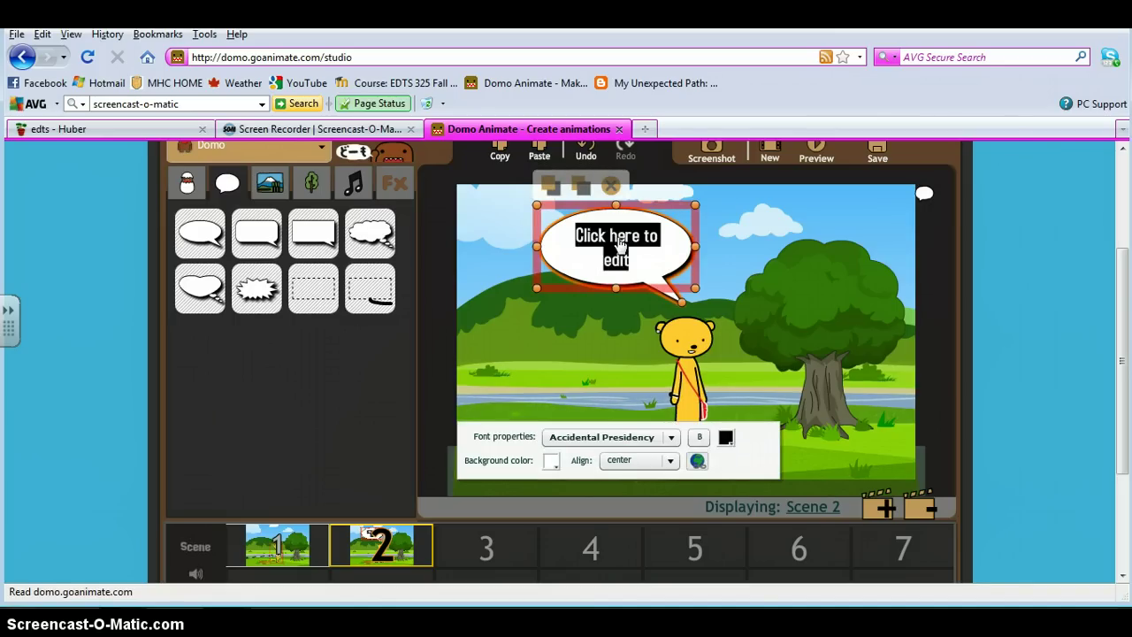
left_click(619, 236)
type("lioel")
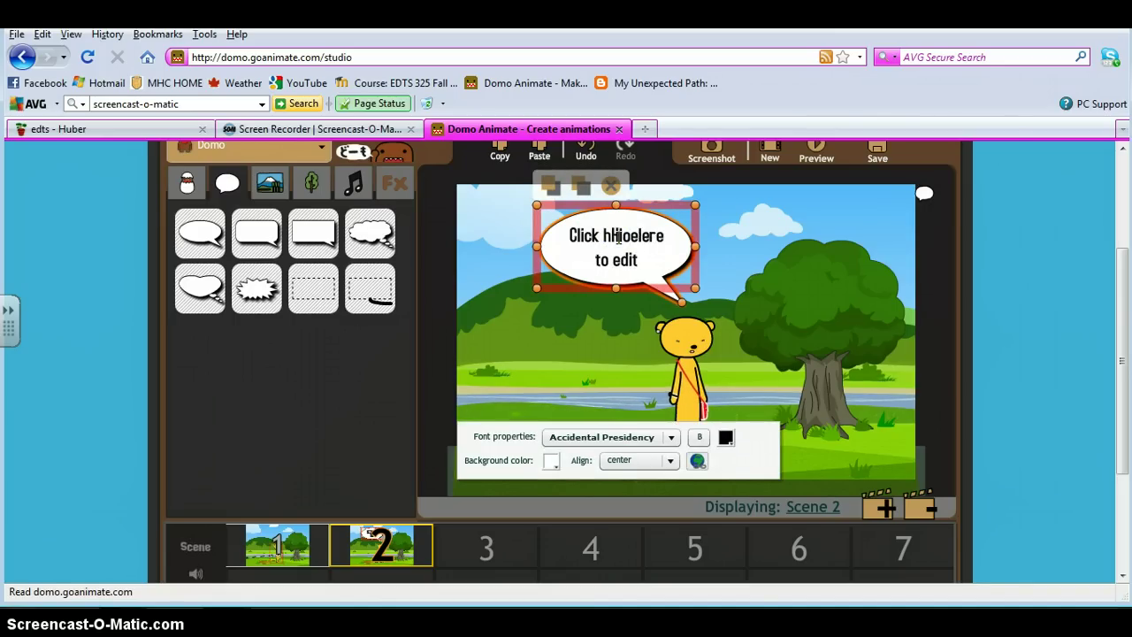
left_click(650, 261)
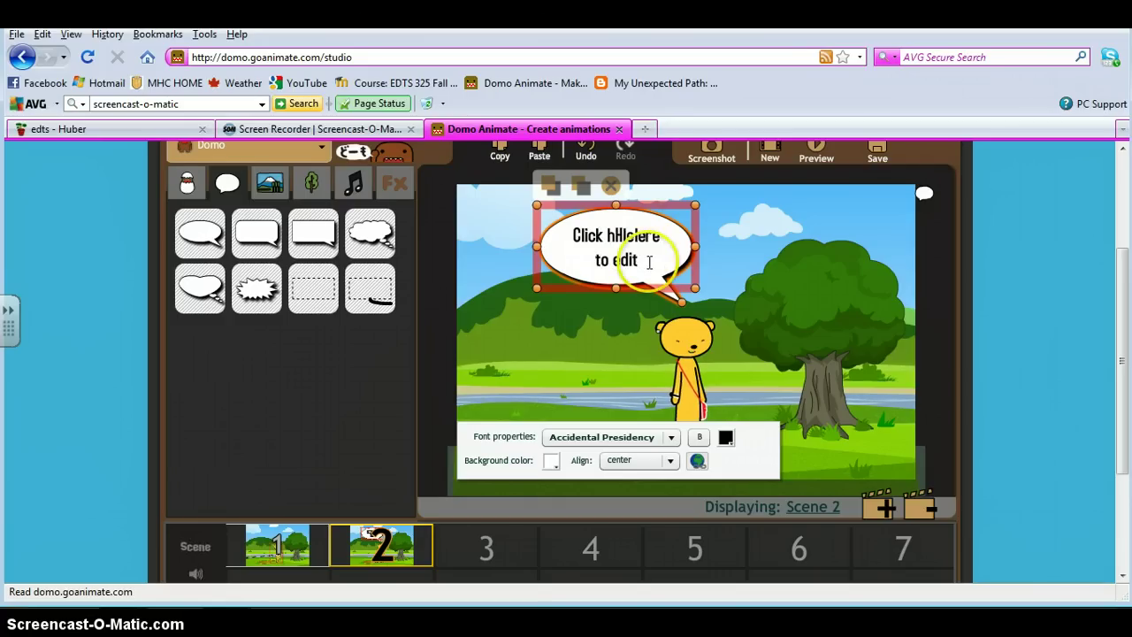
left_click(624, 259)
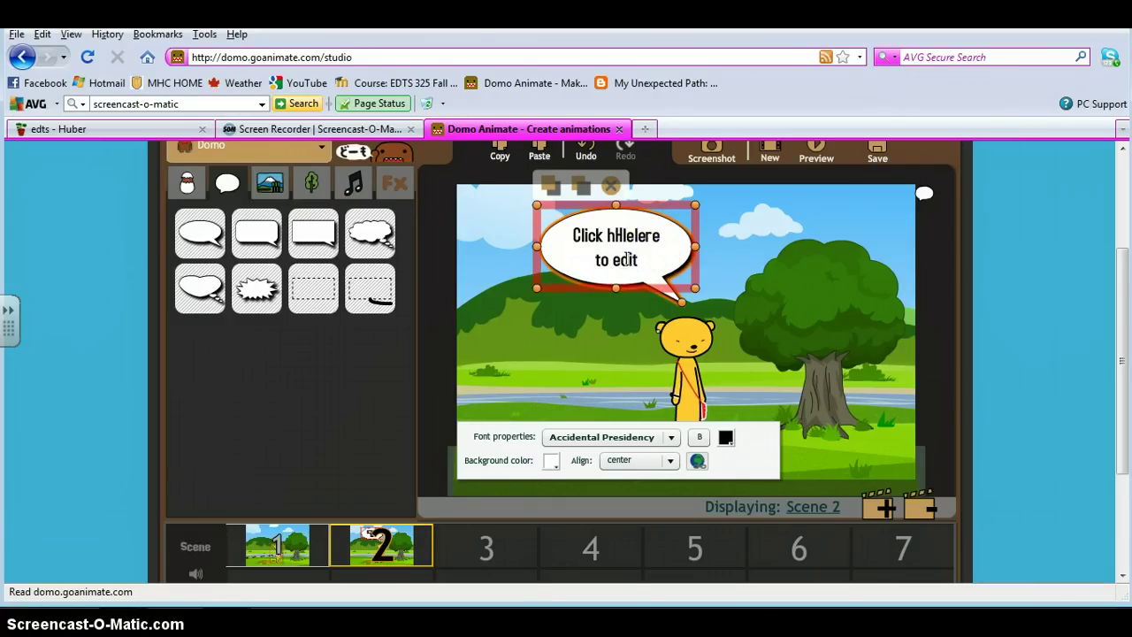
left_click(625, 259)
double_click(624, 259)
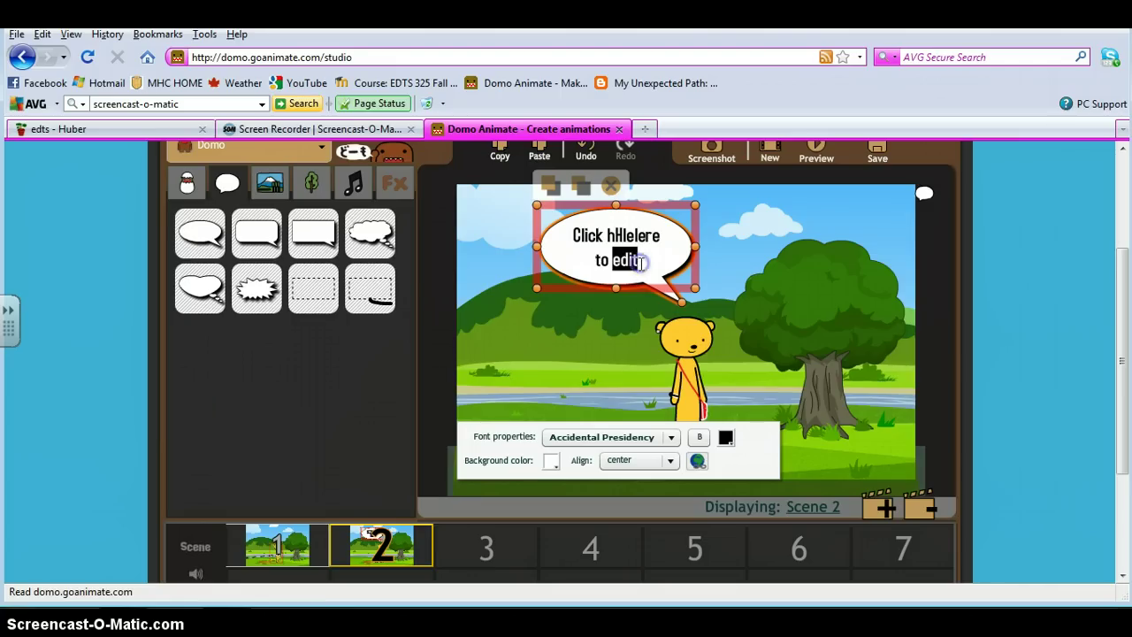
type("edi")
key("BackSpace")
key("BackSpace")
key("BackSpace")
key("BackSpace")
key("BackSpace")
key("BackSpace")
key("BackSpace")
key("BackSpace")
key("BackSpace")
key("BackSpace")
key("BackSpace")
key("BackSpace")
key("BackSpace")
key("BackSpace")
key("BackSpace")
key("BackSpace")
key("BackSpace")
key("BackSpace")
key("BackSpace")
key("BackSpace")
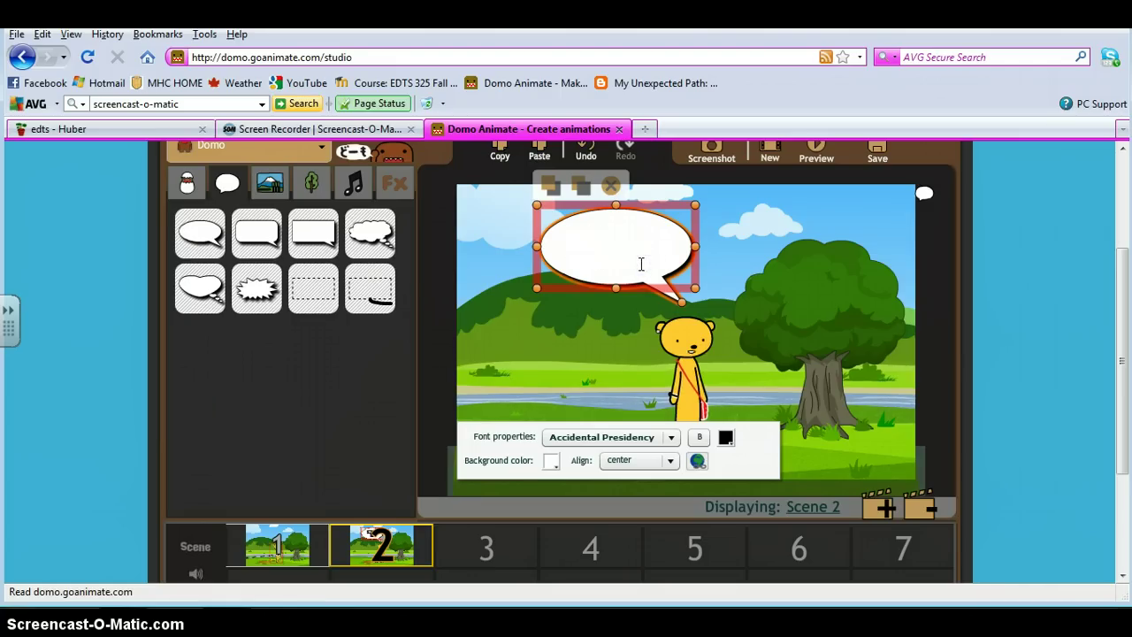
type("Hel")
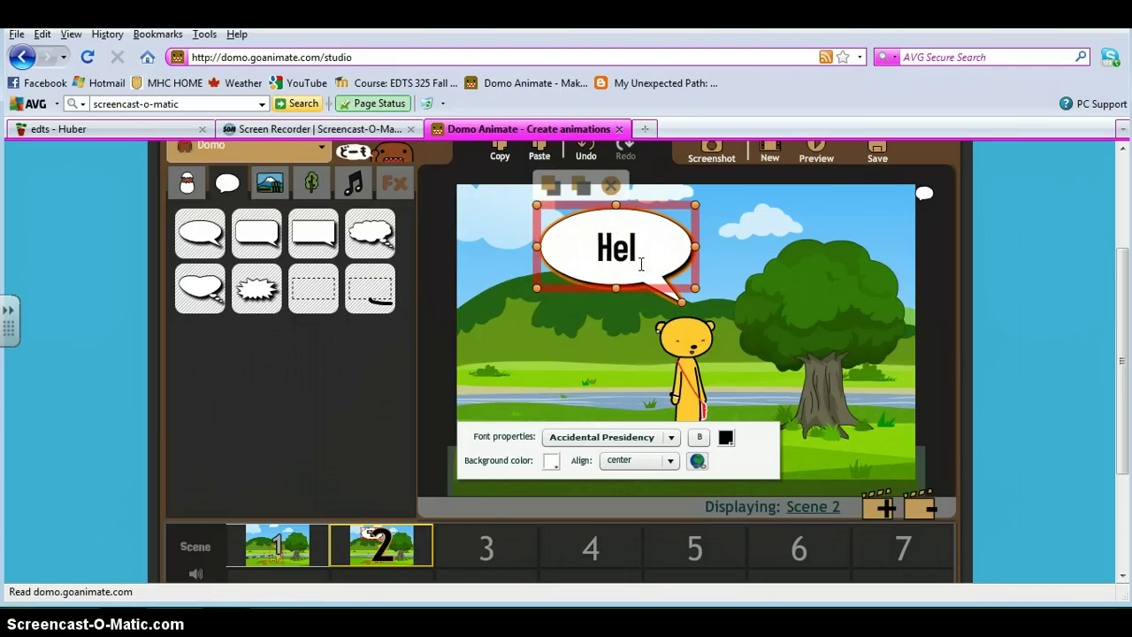
type("lo!!")
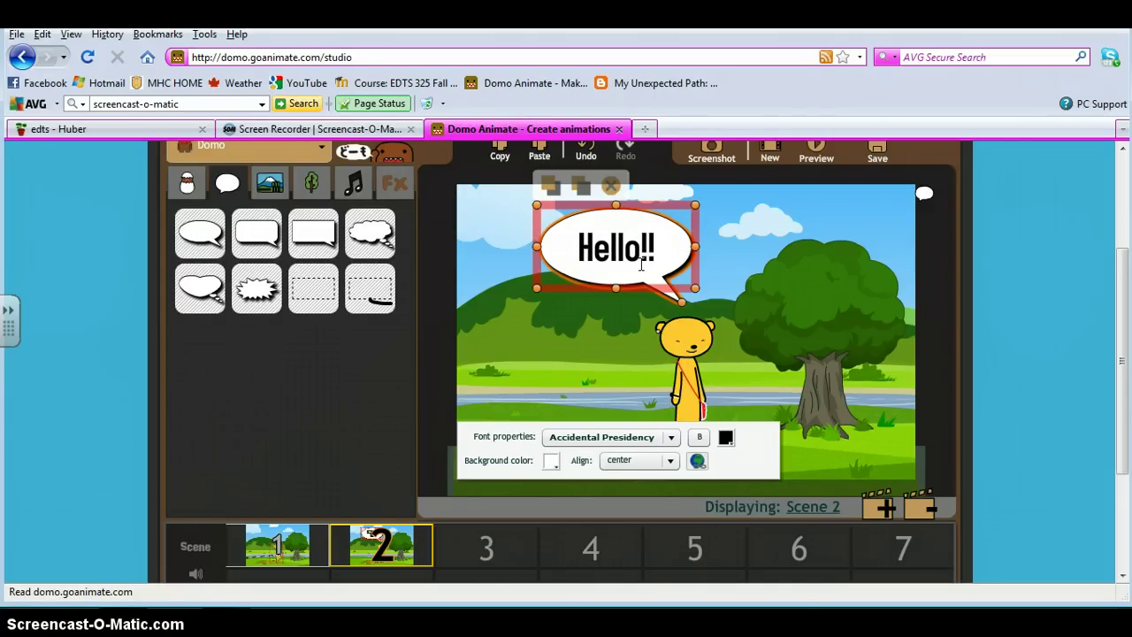
Set the speech bubble text's font to Budmo Jiggler and its colour to dark purple
left_click(535, 413)
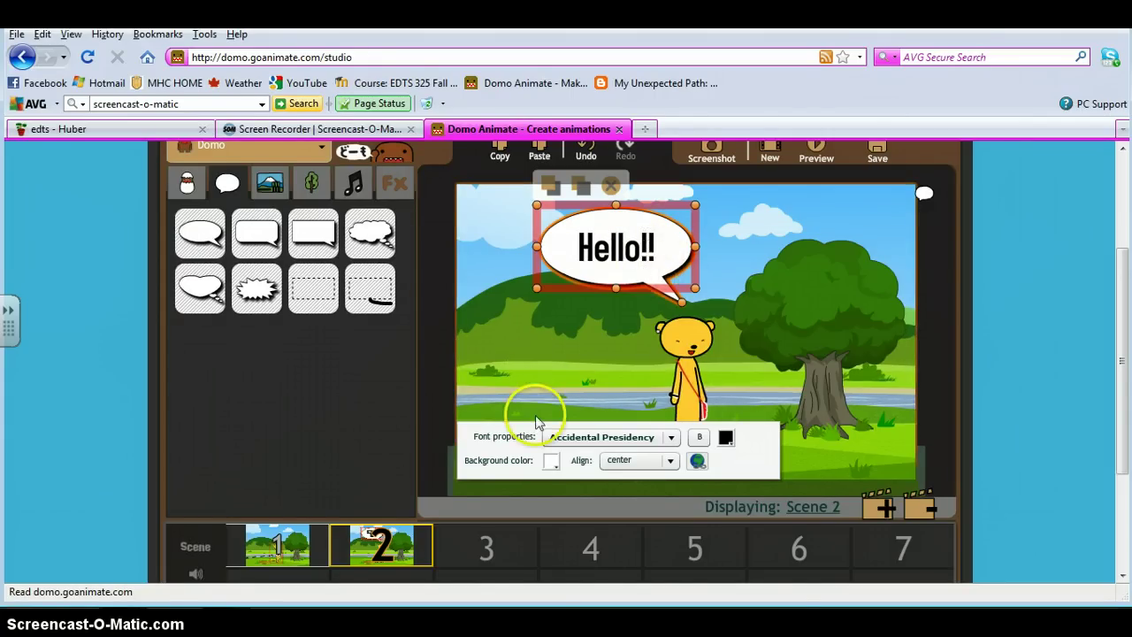
left_click(665, 437)
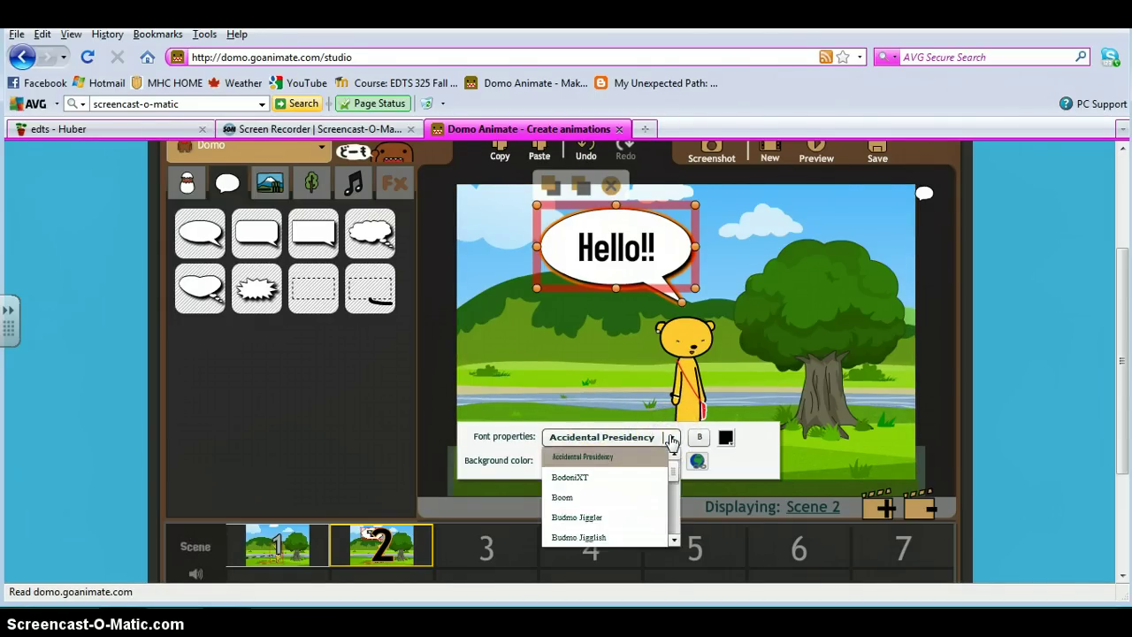
left_click(593, 518)
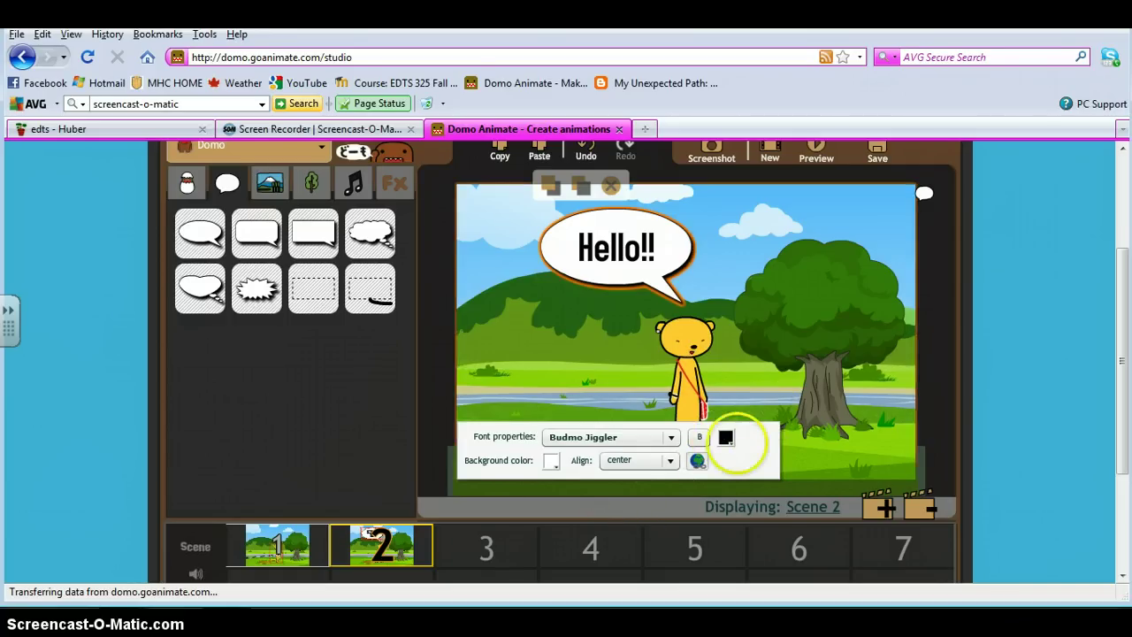
left_click(726, 440)
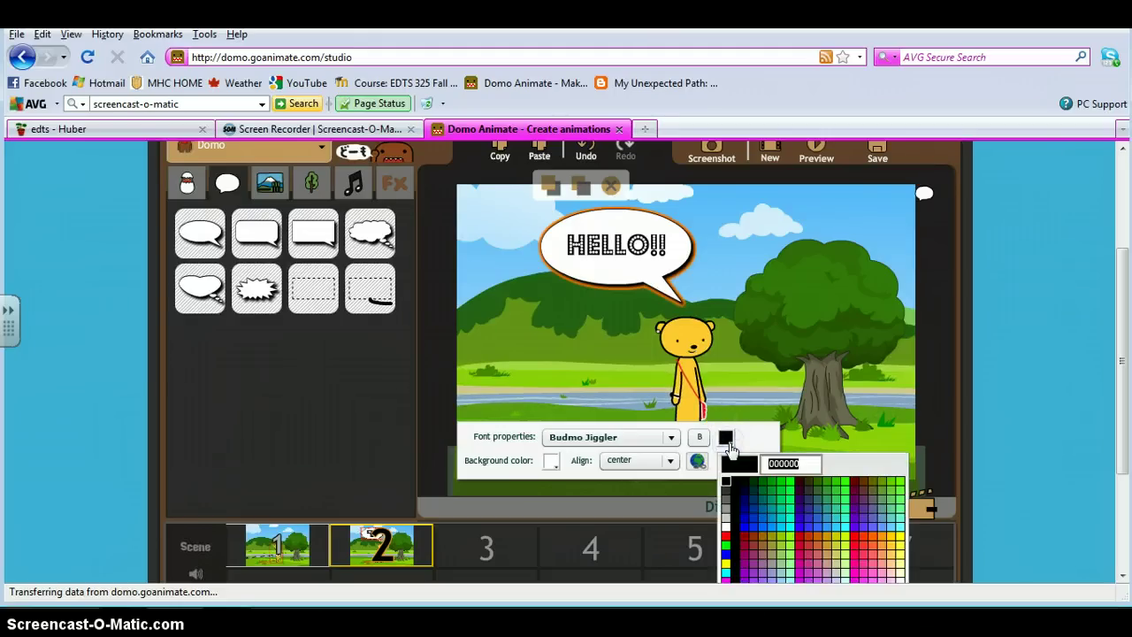
left_click(800, 502)
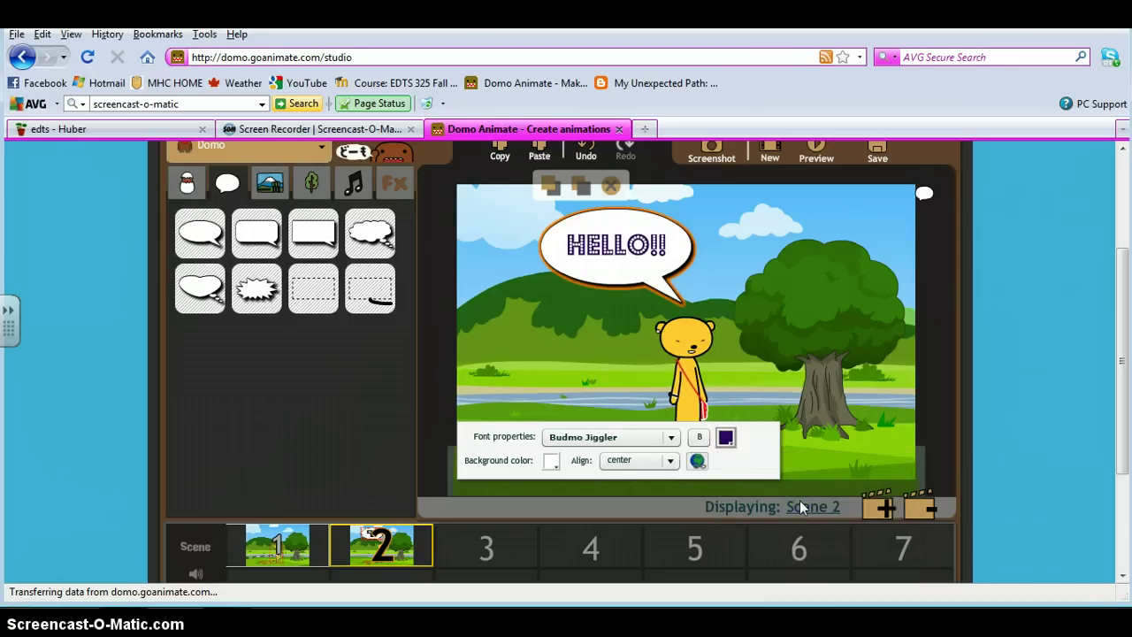
left_click(551, 464)
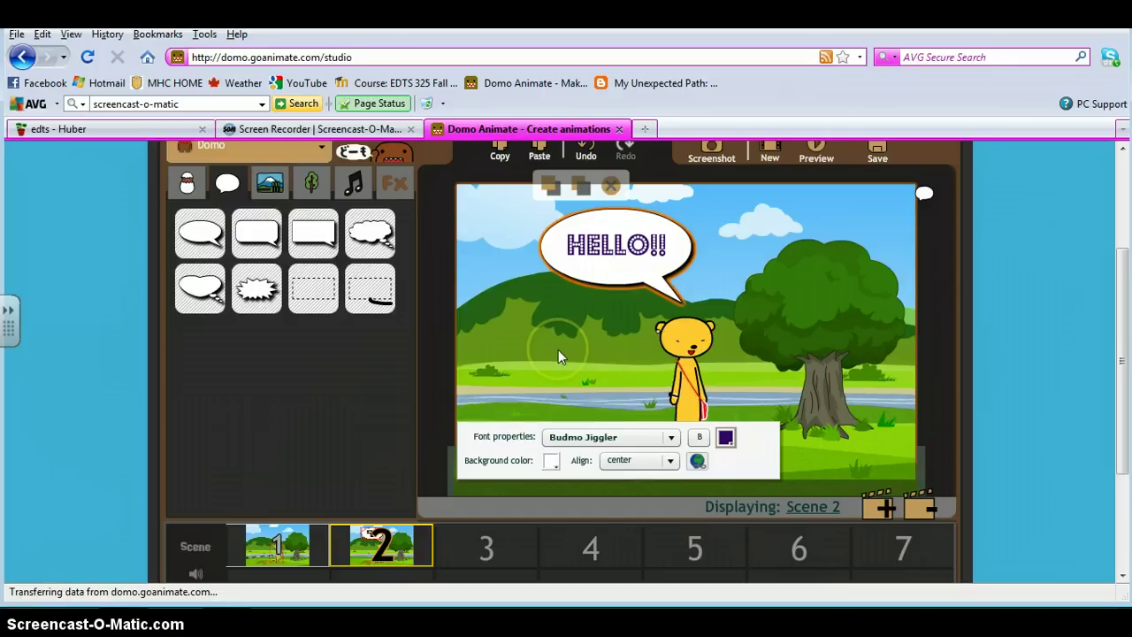
left_click(741, 382)
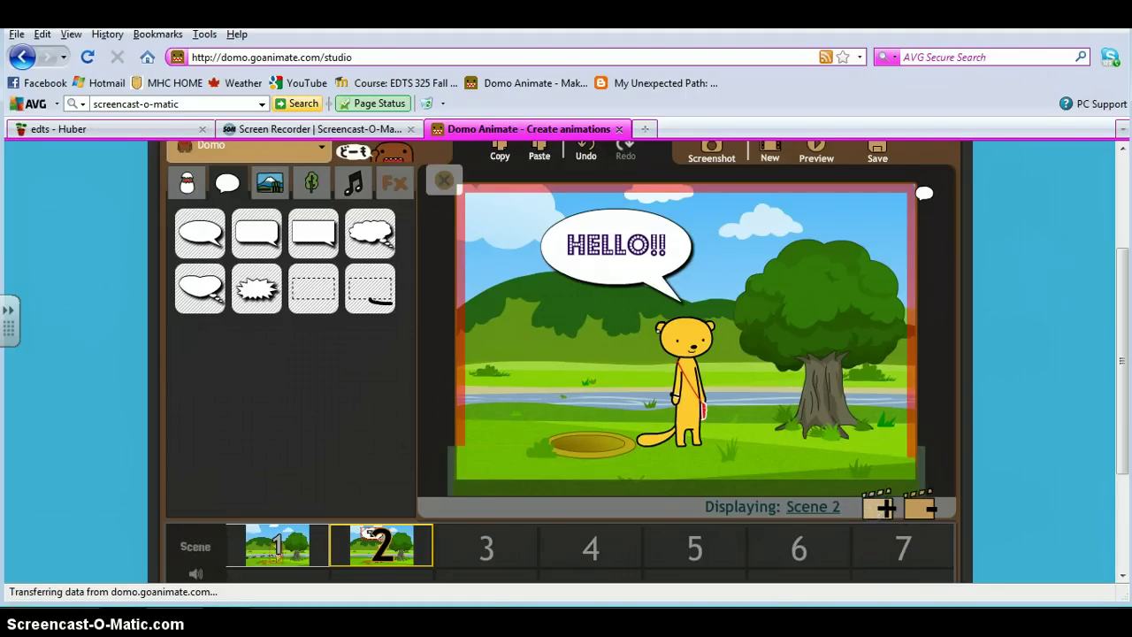
Add a third scene after scene 2
left_click(885, 508)
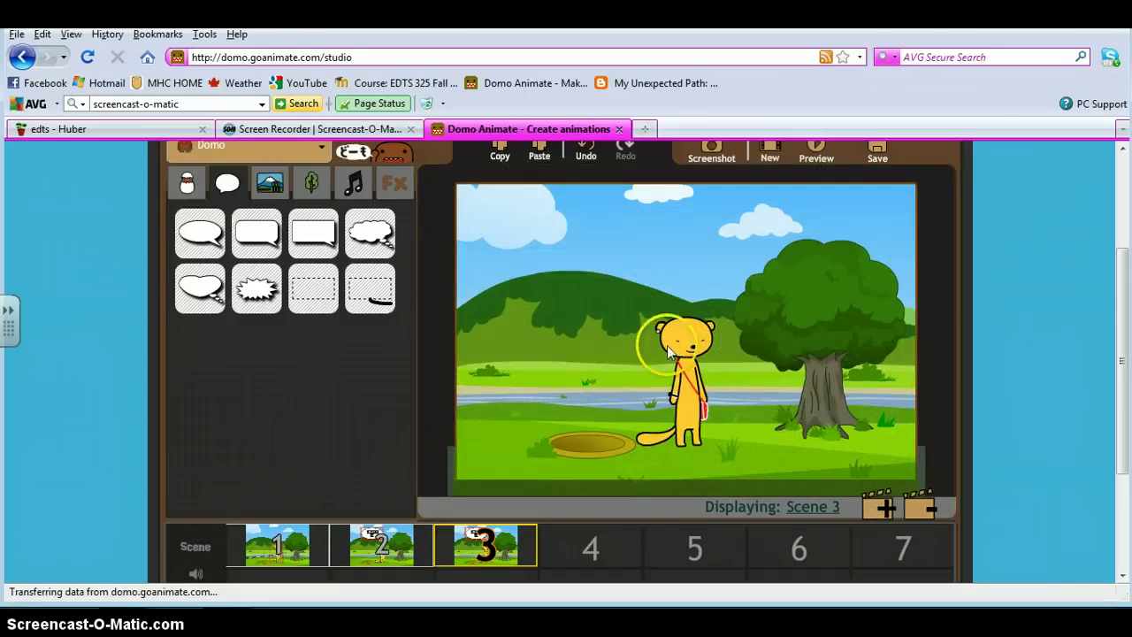
Set the yellow character's facial expression in scene 3 to happy
left_click(689, 370)
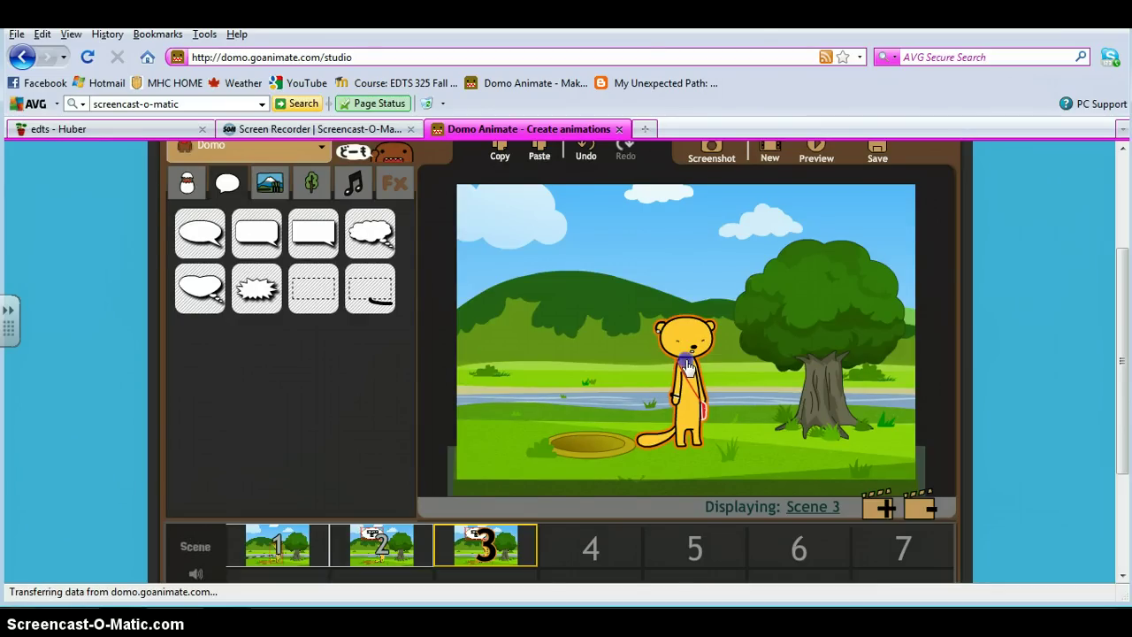
left_click(689, 370)
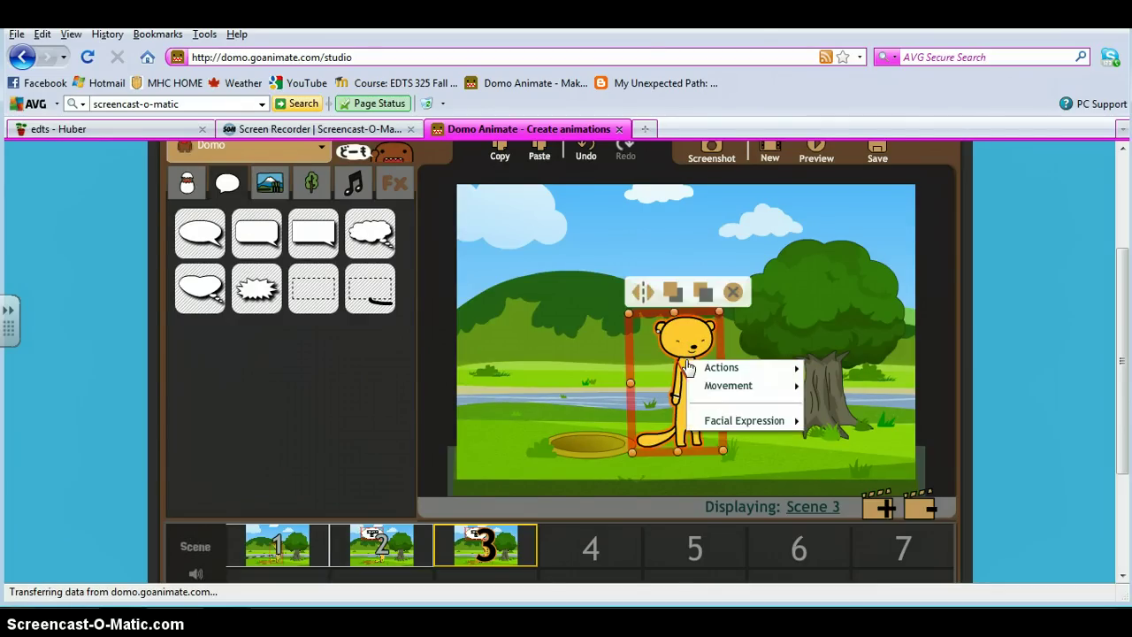
left_click(707, 422)
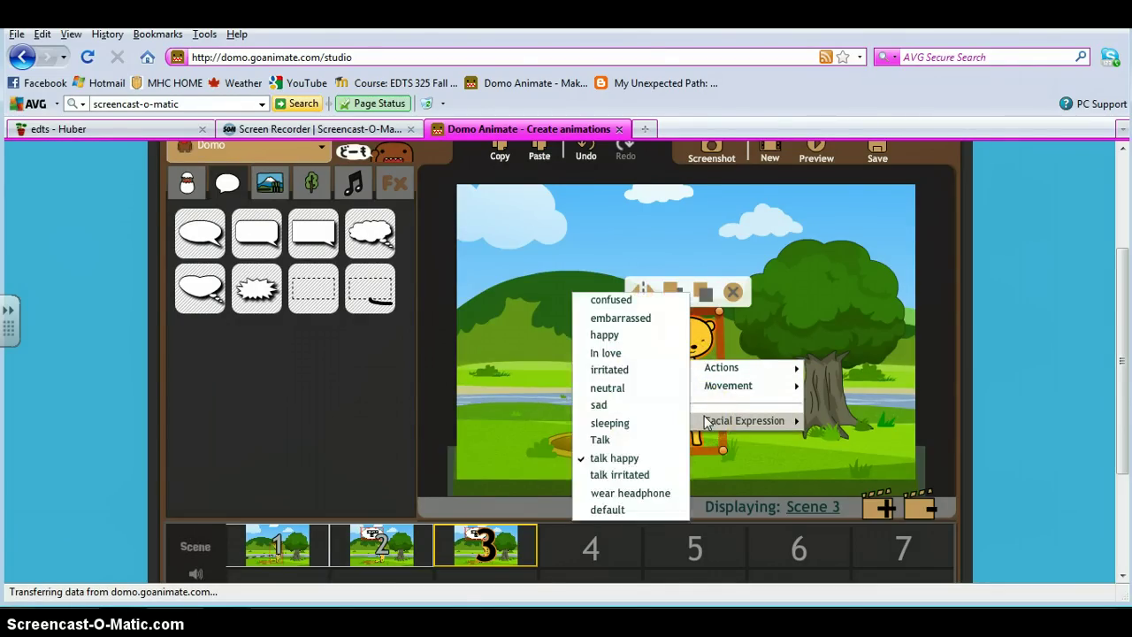
left_click(626, 459)
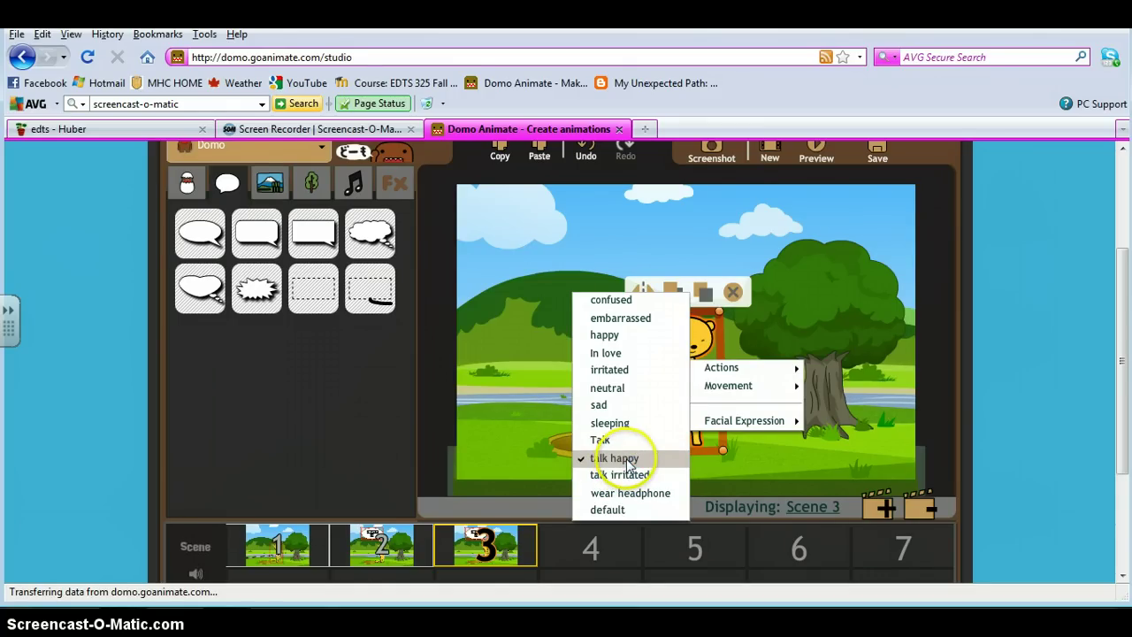
left_click(610, 329)
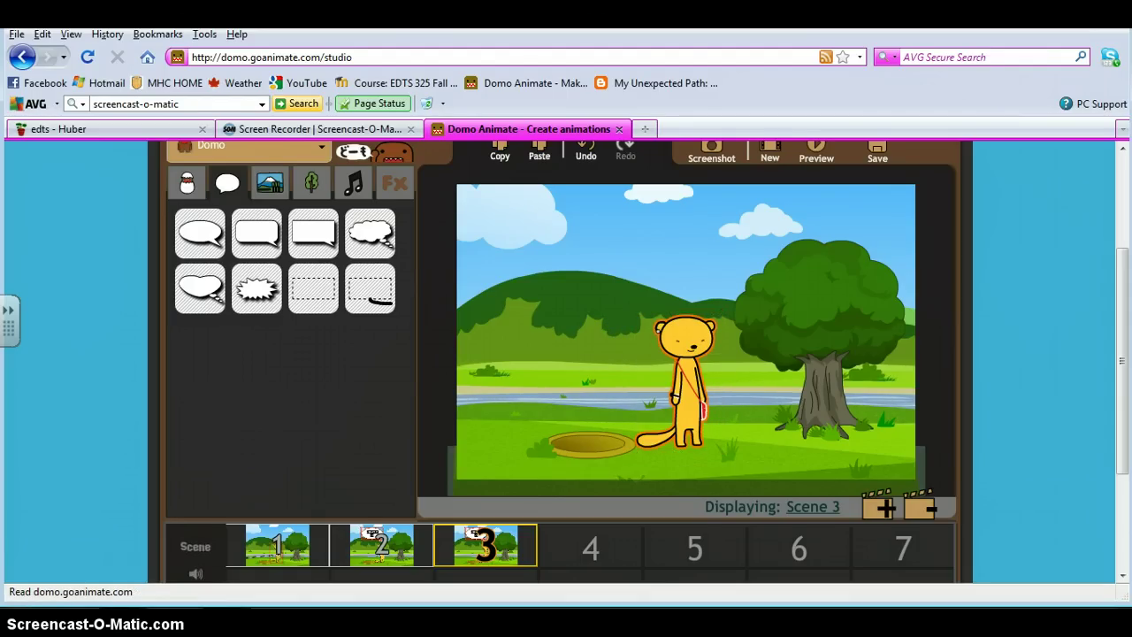
Set the yellow character's action in scene 3 to Dance
left_click(681, 351)
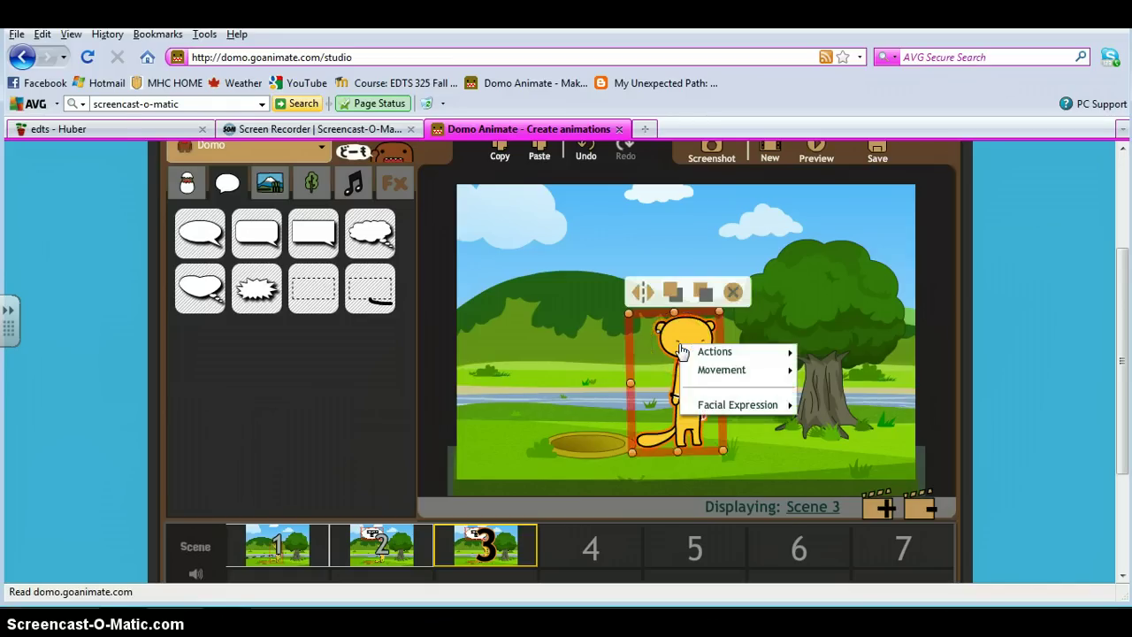
left_click(696, 354)
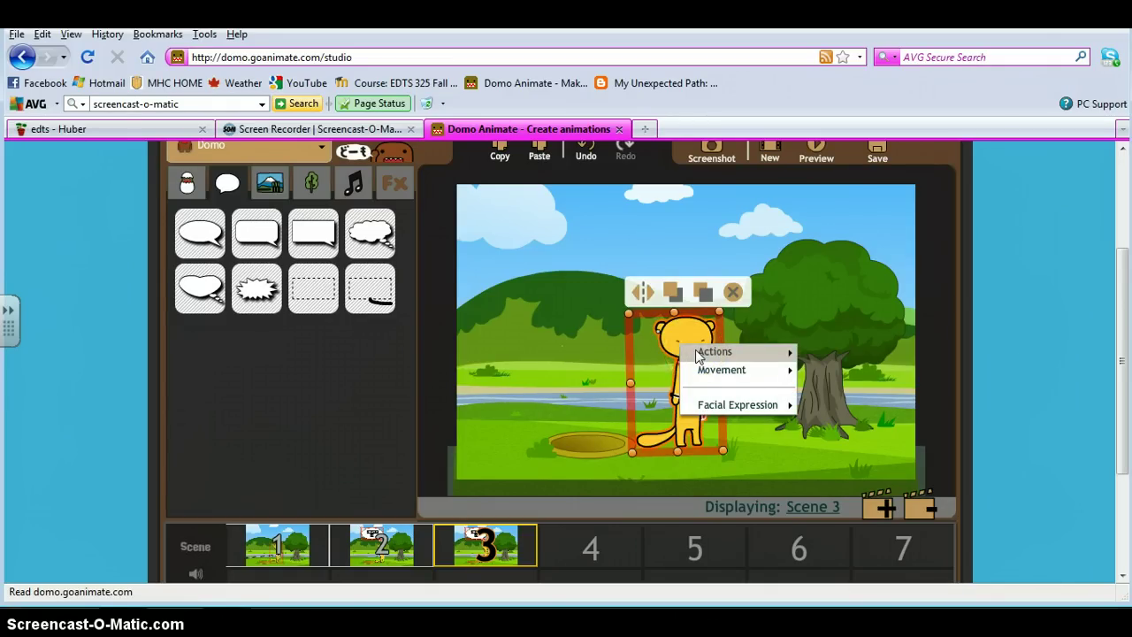
left_click(659, 370)
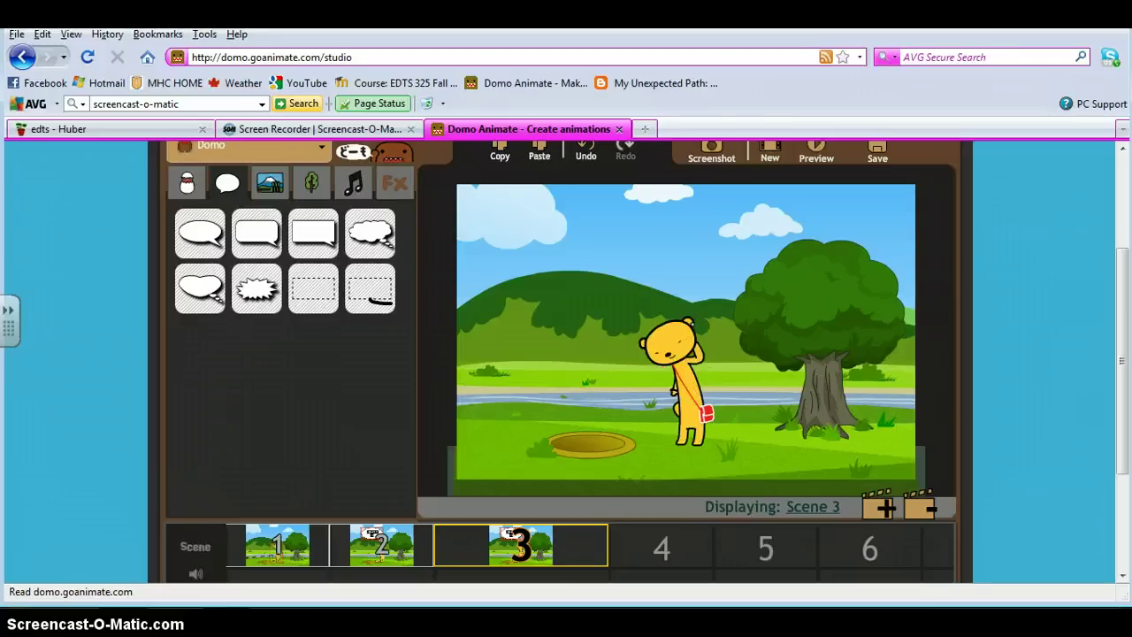
left_click(690, 391)
left_click(526, 427)
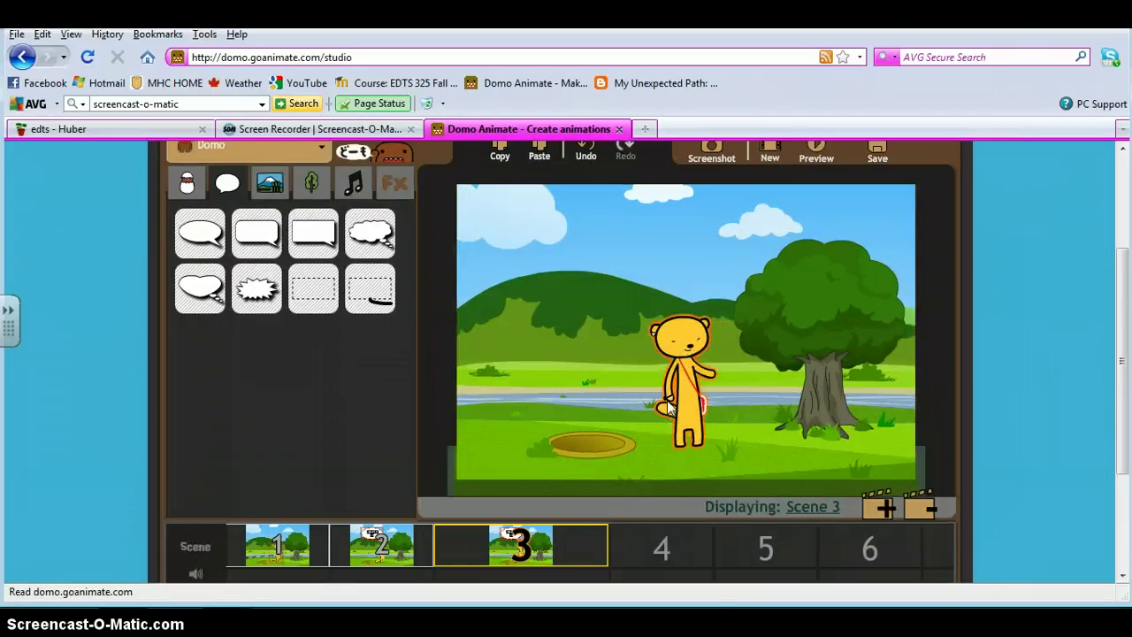
left_click(677, 397)
left_click(605, 427)
left_click(600, 443)
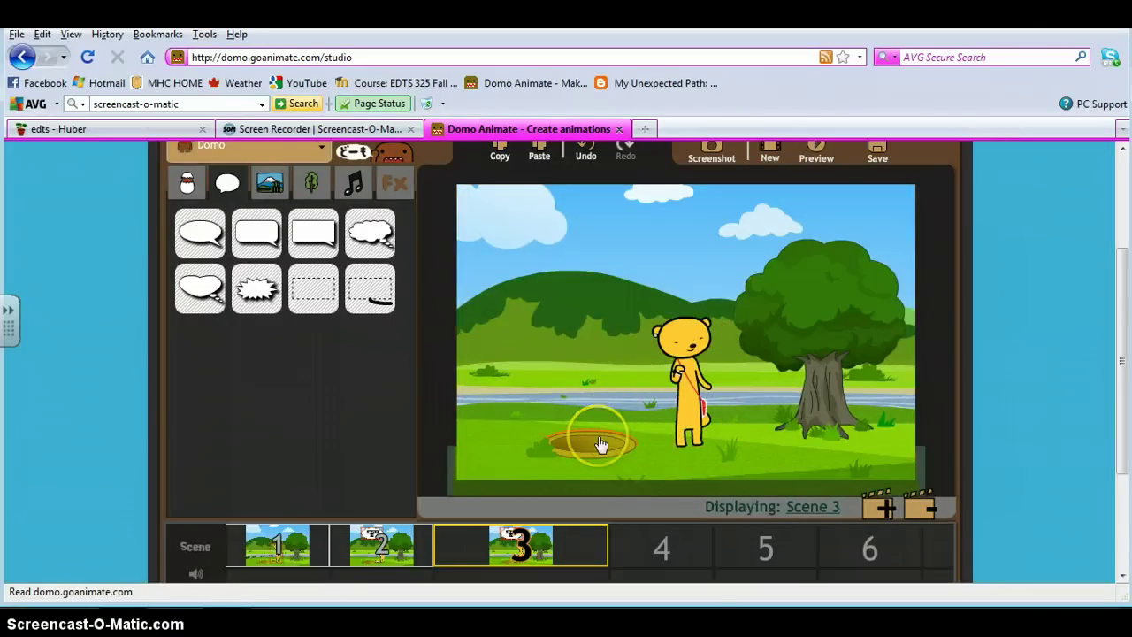
left_click(540, 495)
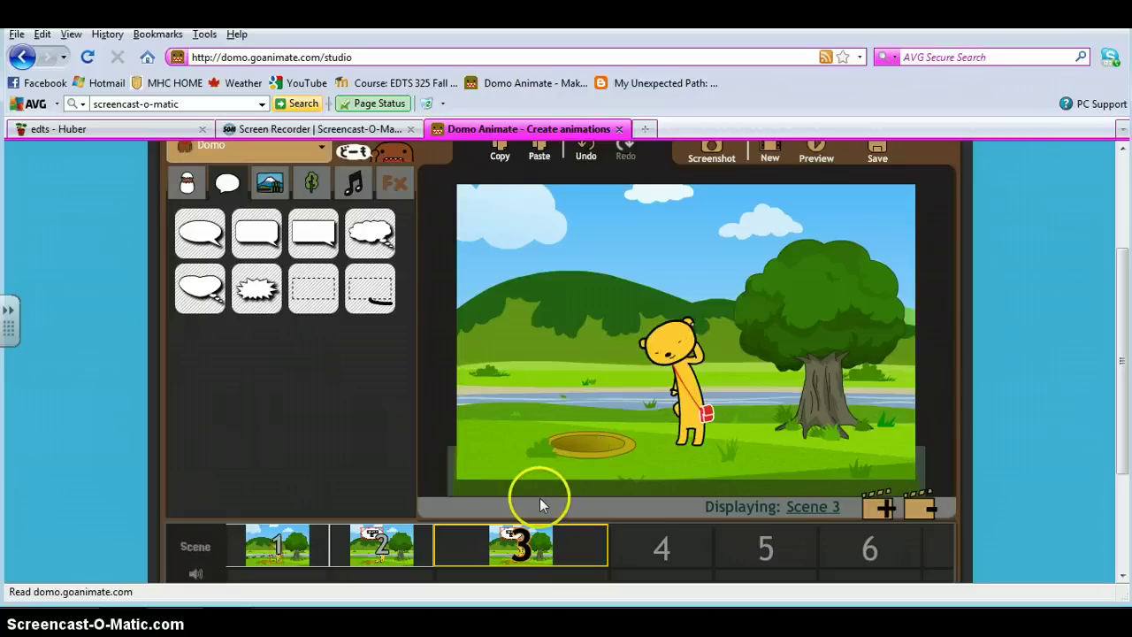
left_click(614, 442)
left_click(561, 446)
left_click(567, 399)
left_click(566, 403)
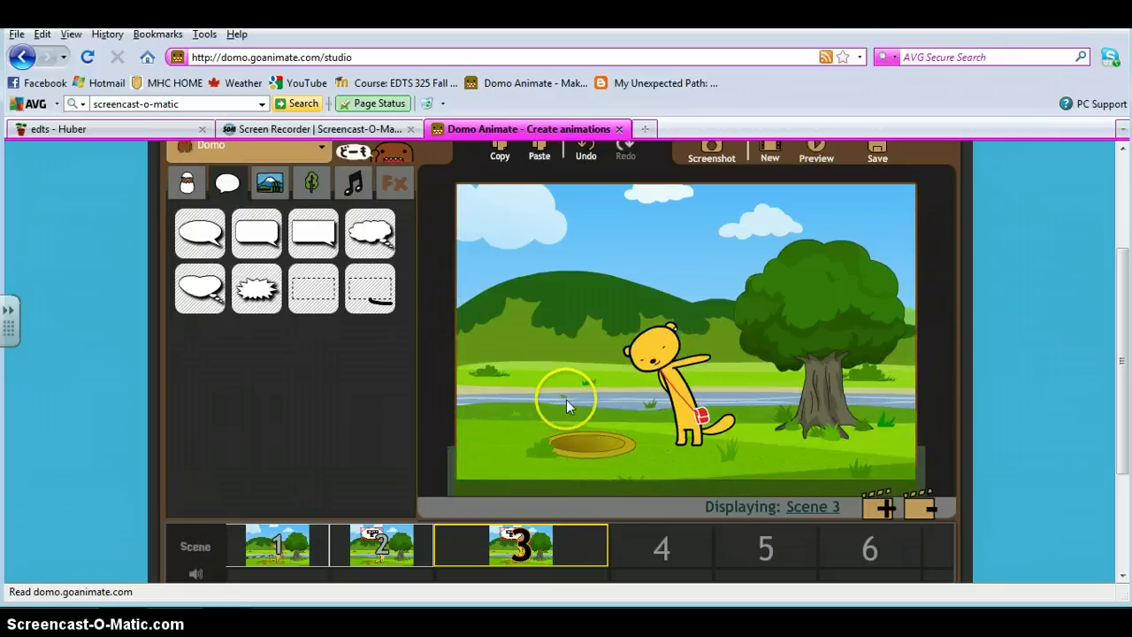
Add a fourth scene and set the yellow character's action there to Standing, front view
left_click(874, 511)
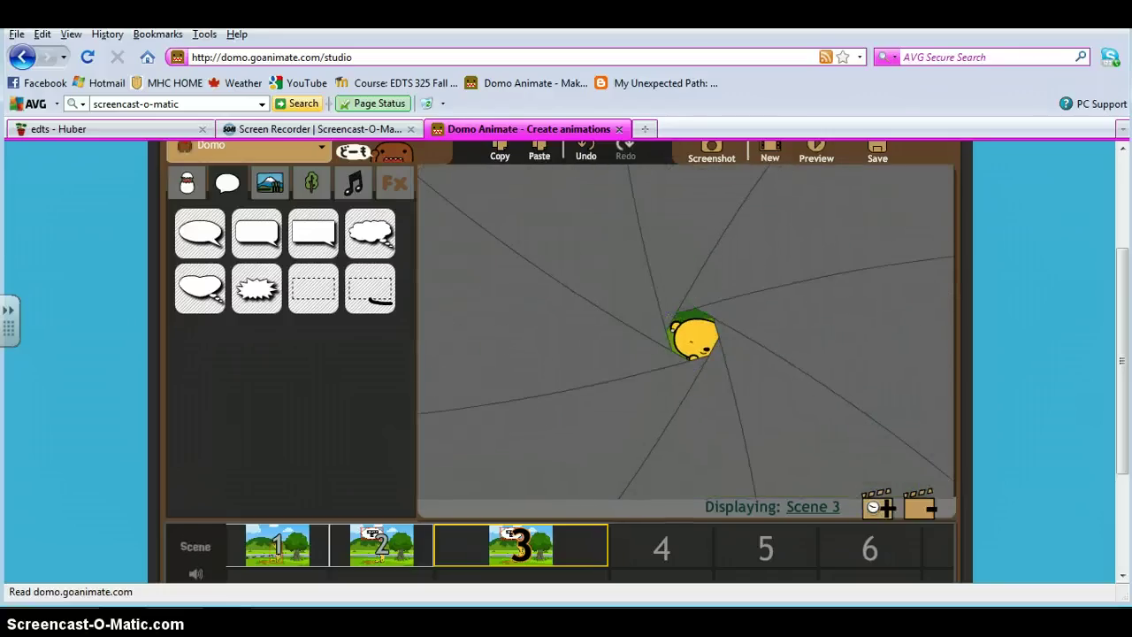
left_click(694, 402)
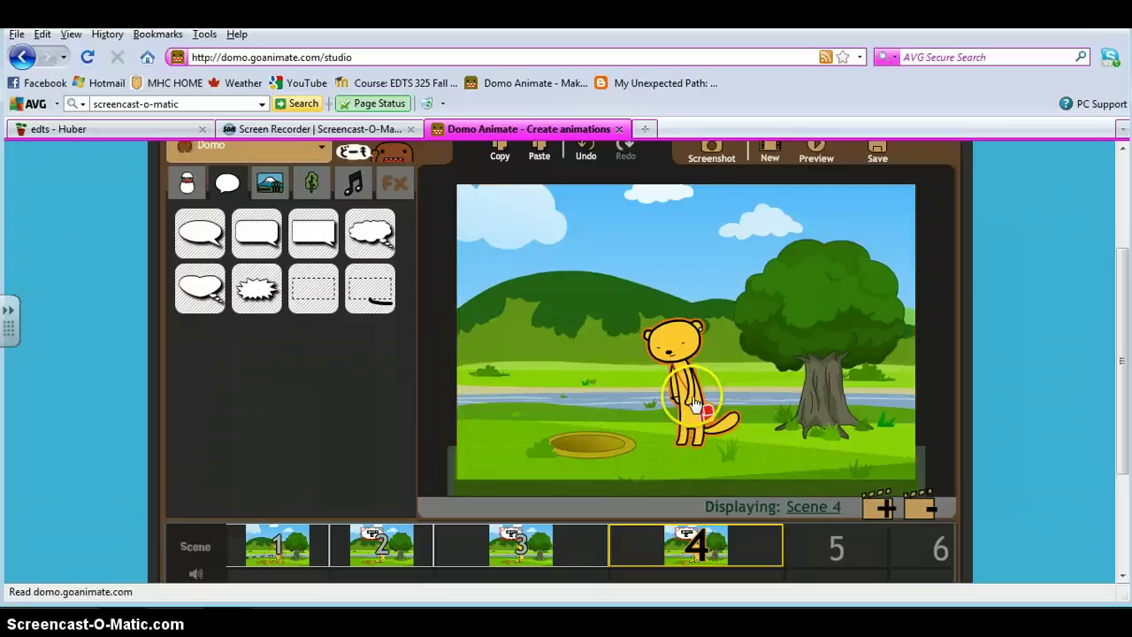
left_click(697, 403)
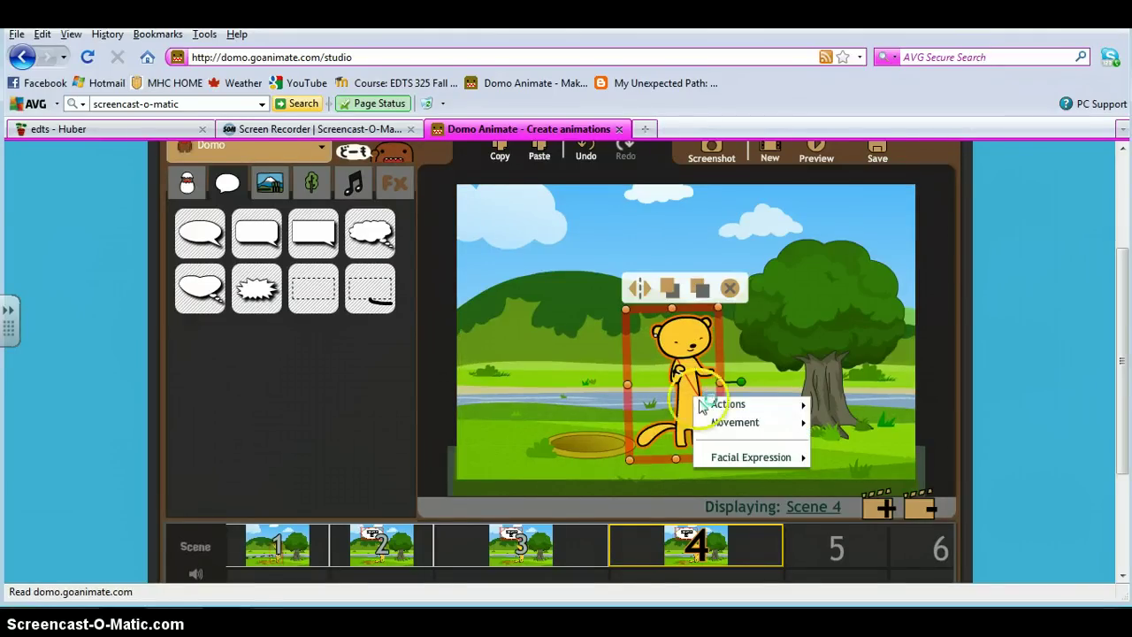
mouse_move(717, 407)
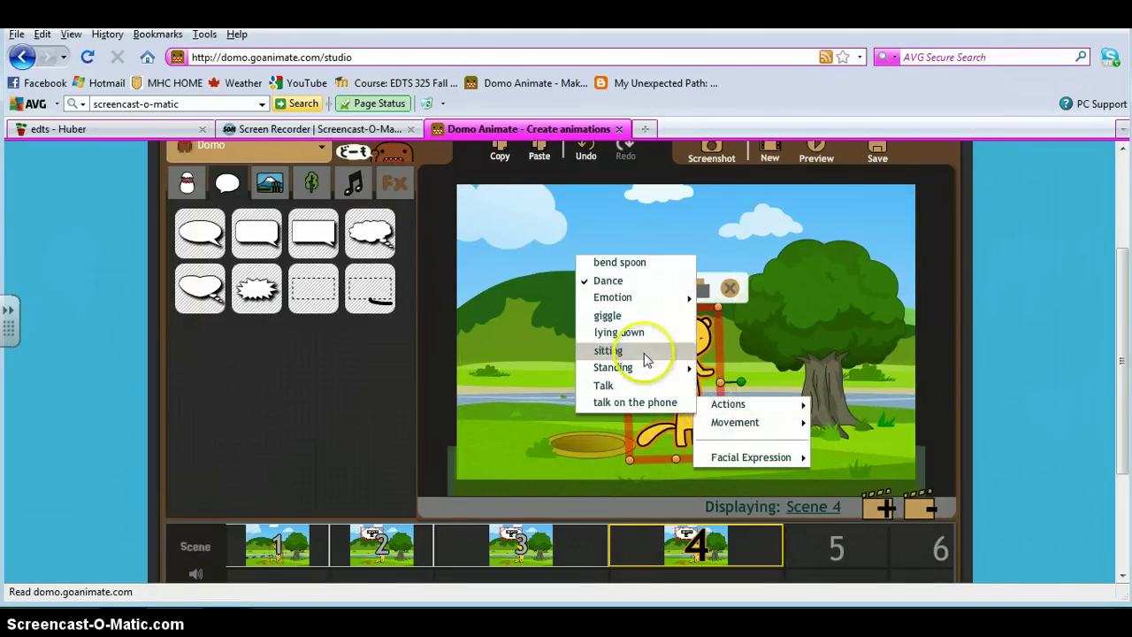
mouse_move(633, 375)
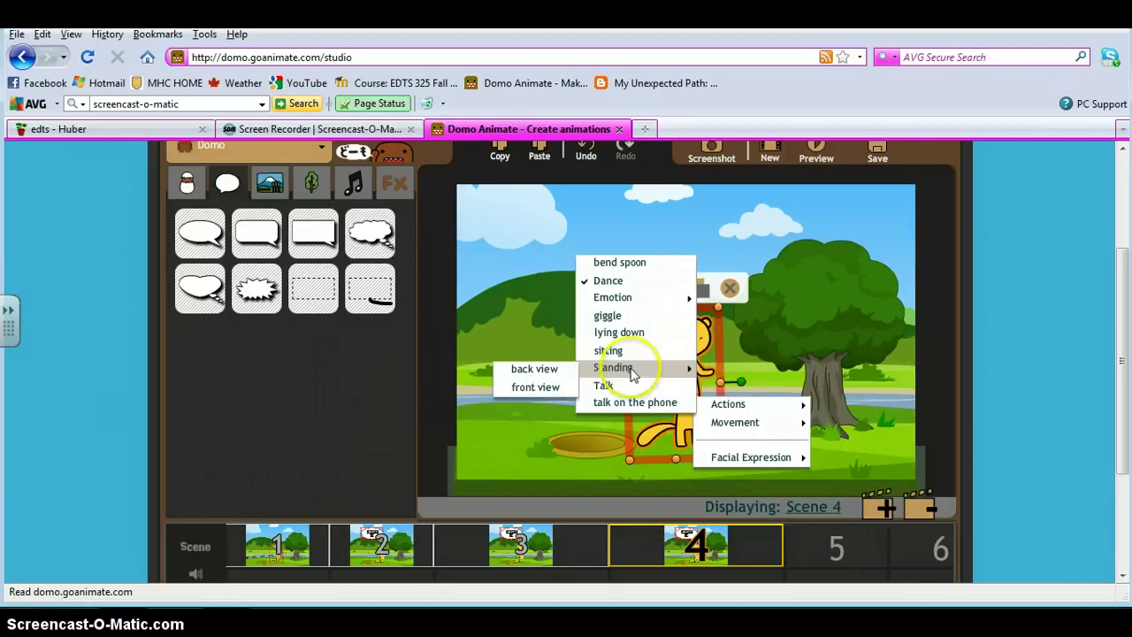
left_click(550, 387)
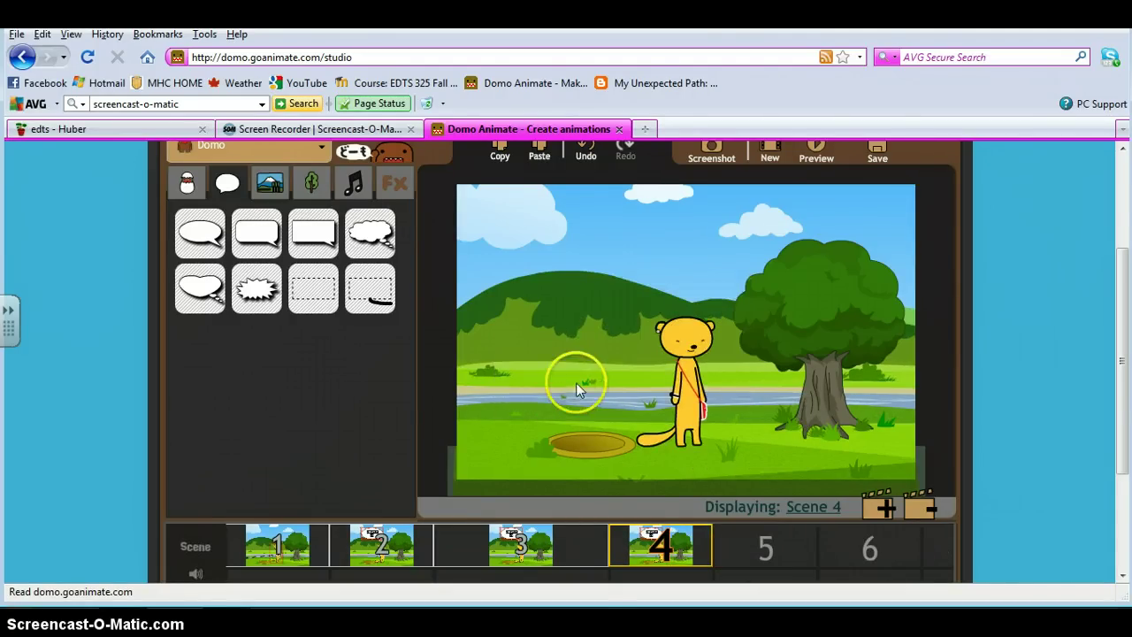
Give the yellow character in scene 4 a Slide movement of about 128 px that ends over the hole in the grass
left_click(687, 401)
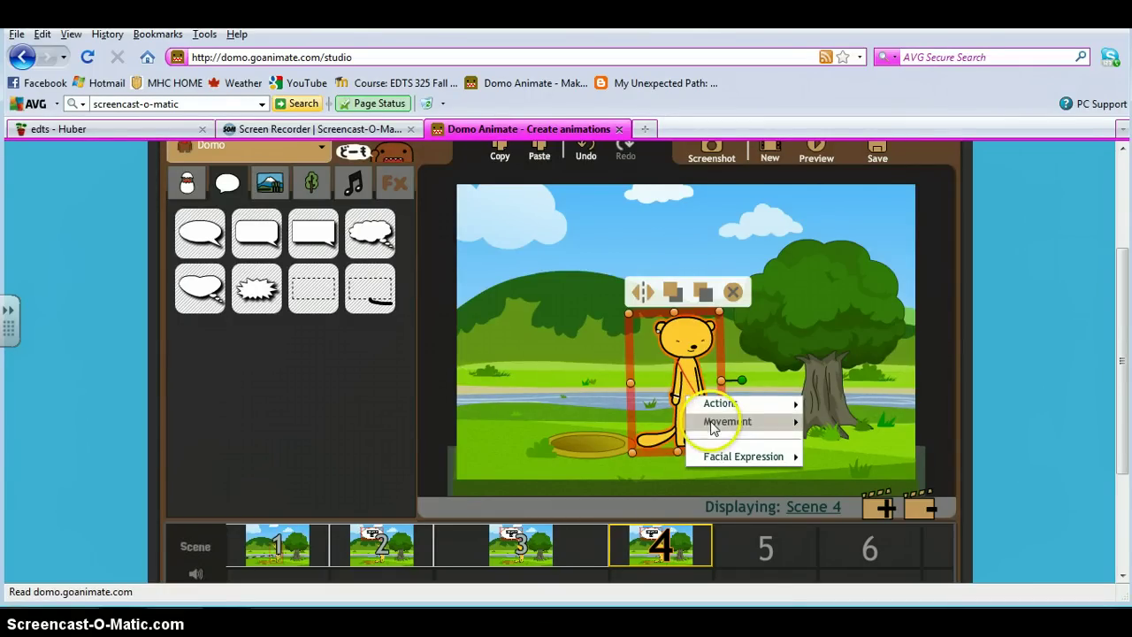
left_click(713, 423)
left_click(658, 453)
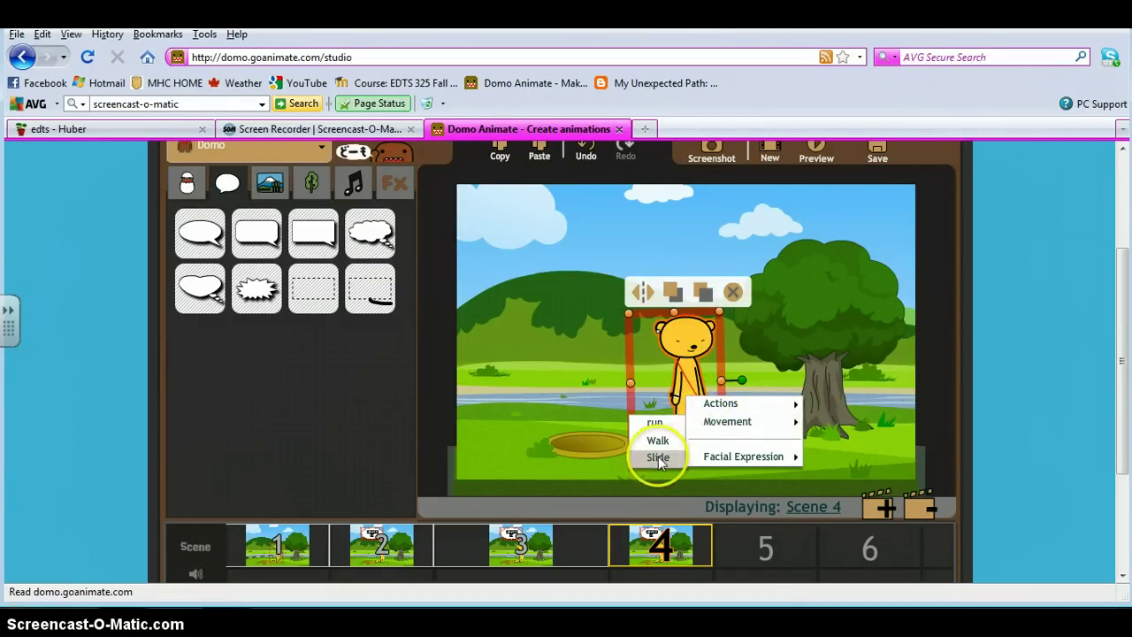
left_click_drag(690, 398, 588, 404)
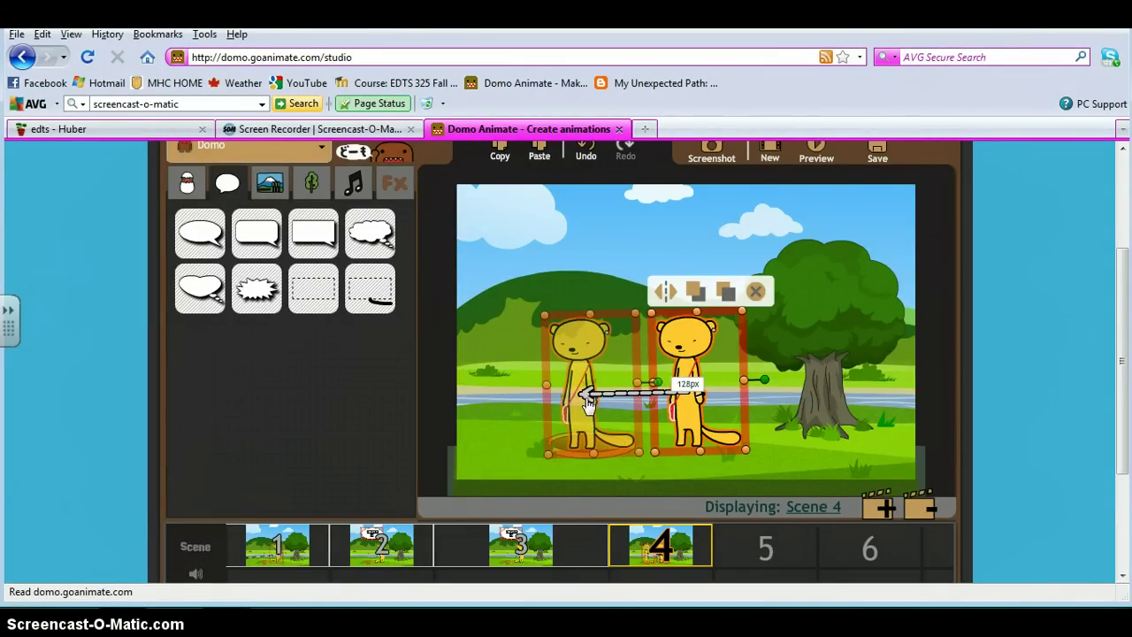
Add a fifth scene and replace its meadow background with the furnished beige cave room with stone stairs
left_click(879, 511)
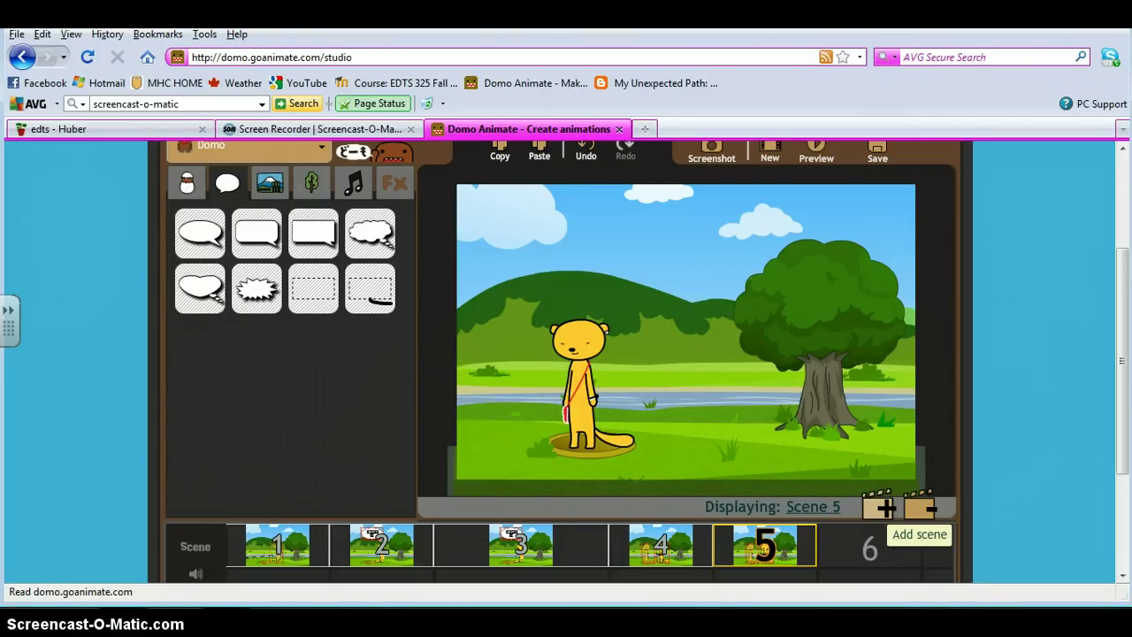
left_click(661, 399)
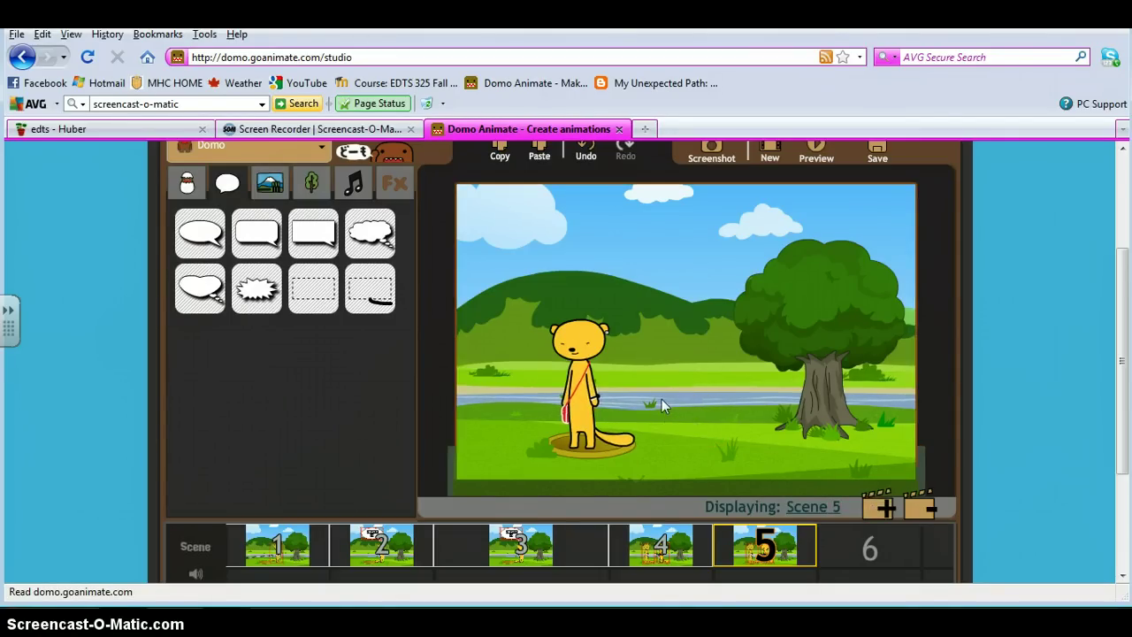
left_click(470, 255)
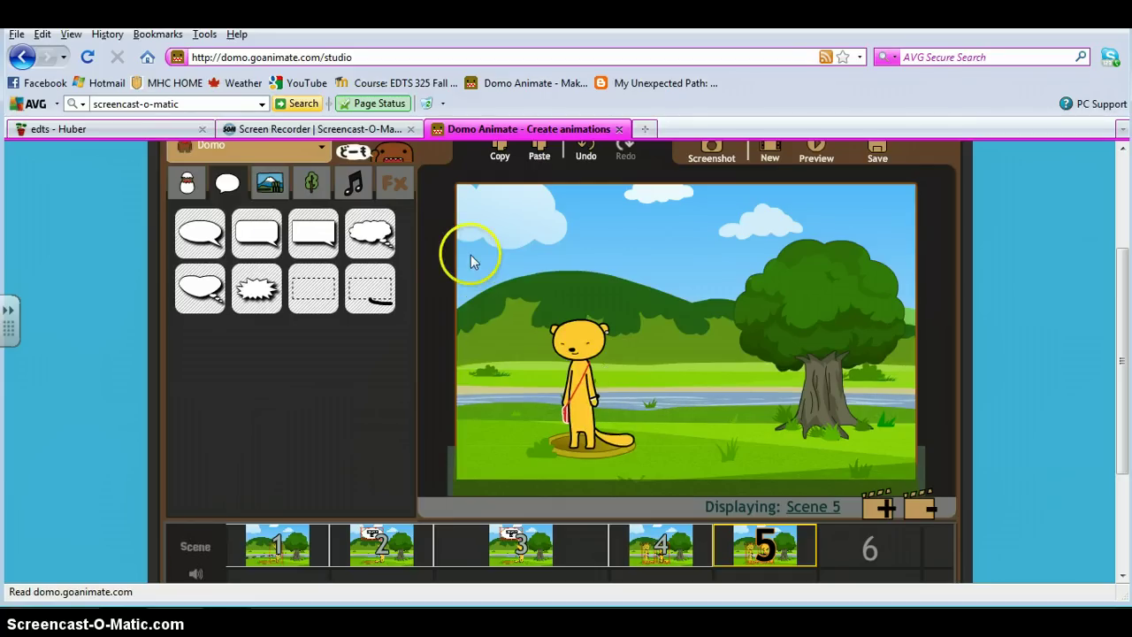
left_click(275, 184)
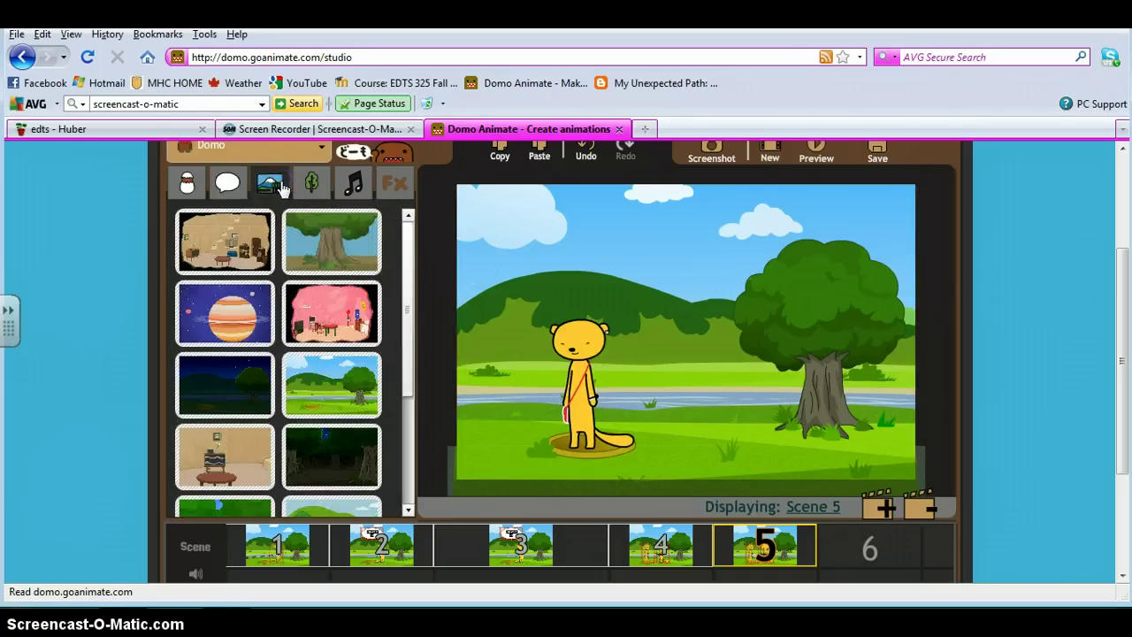
left_click(236, 241)
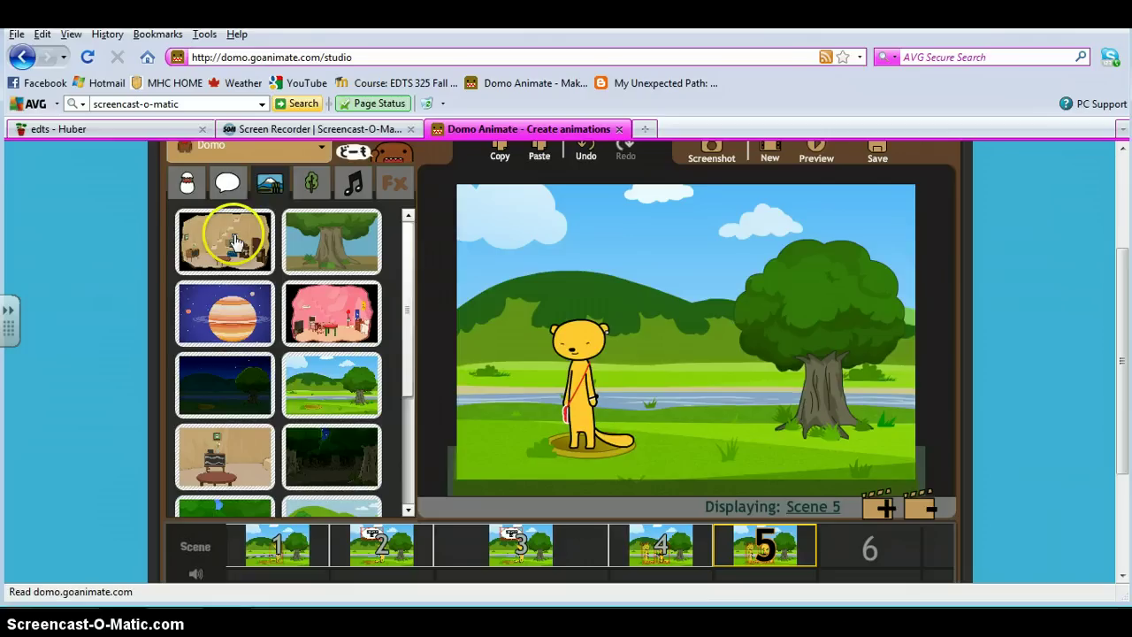
left_click(579, 308)
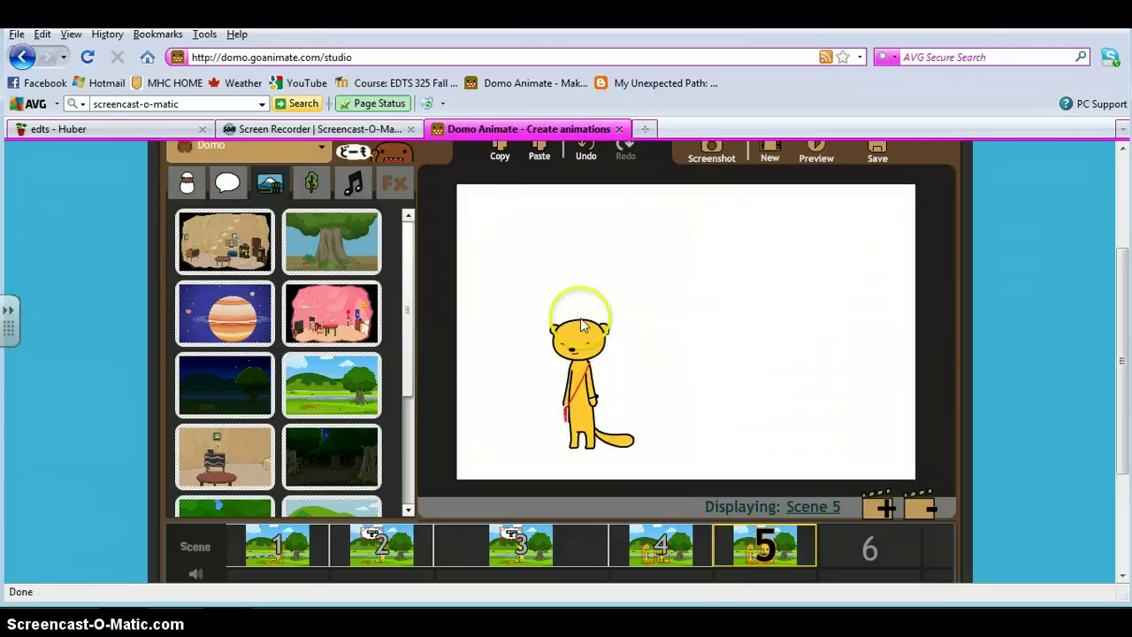
left_click(580, 342)
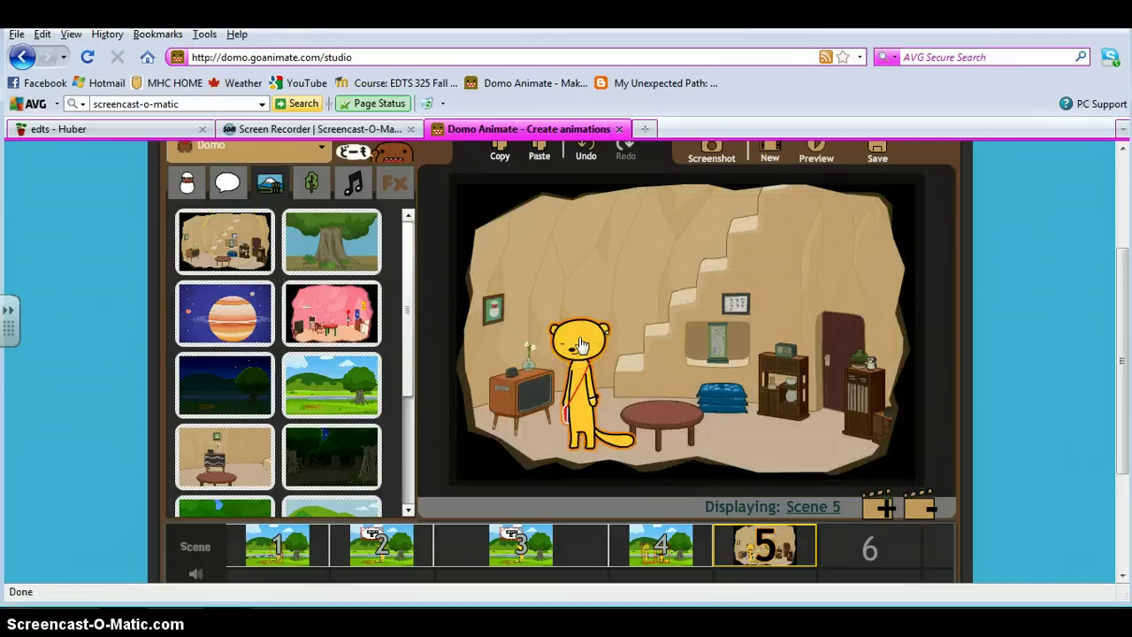
left_click(662, 415)
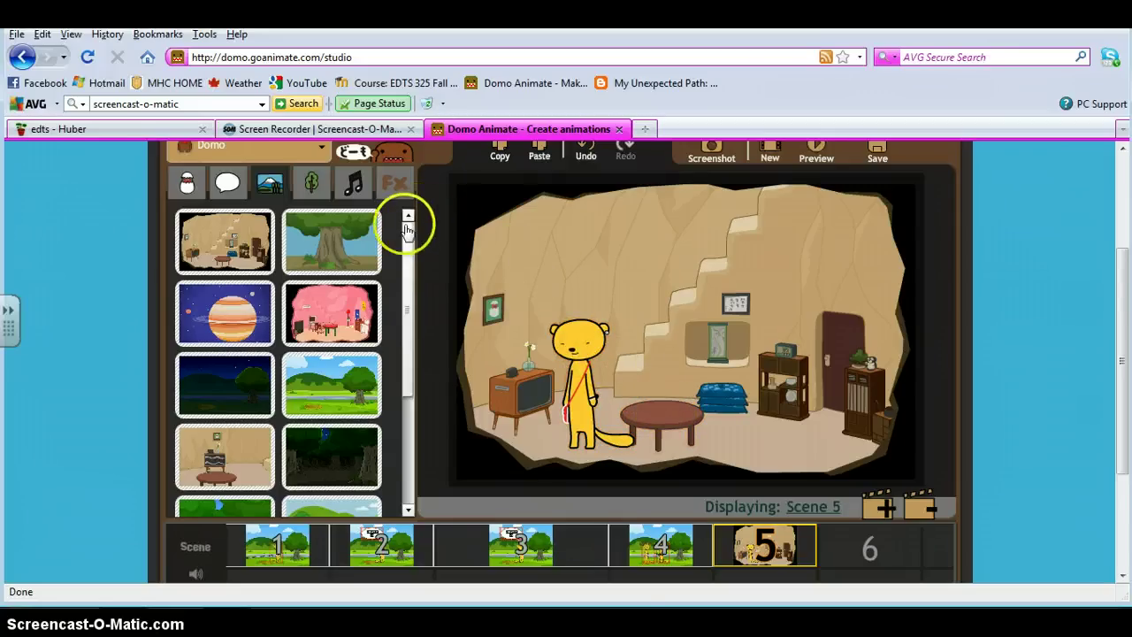
Add the hand-held camera prop to scene 5 and place it on the round table beside the character
left_click(316, 198)
left_click_drag(281, 252, 194, 370)
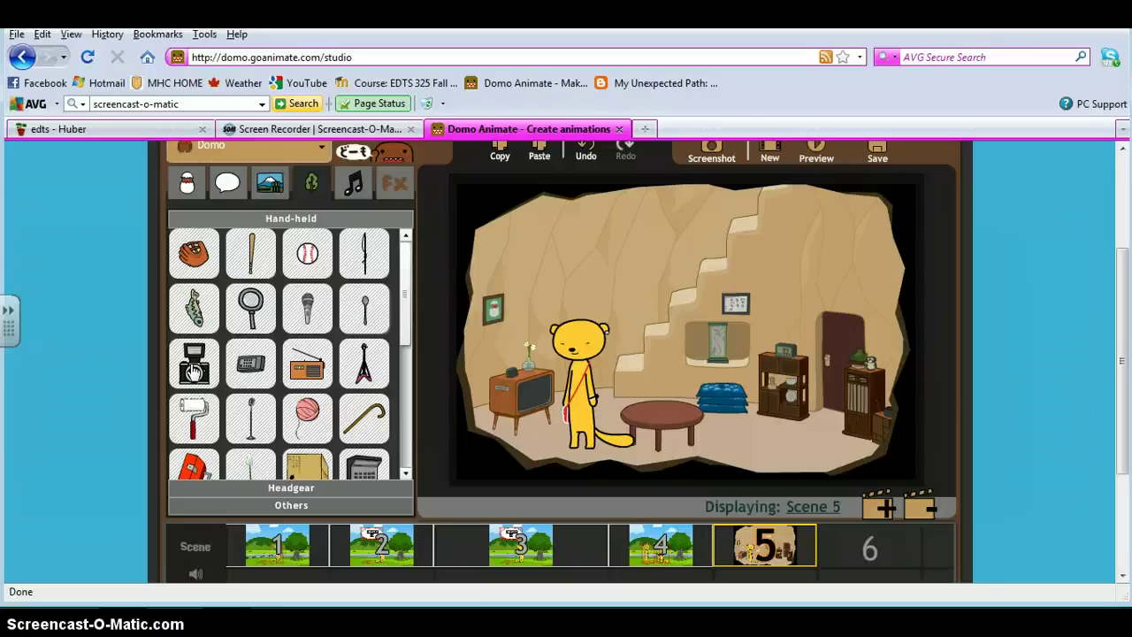
left_click_drag(194, 370, 654, 400)
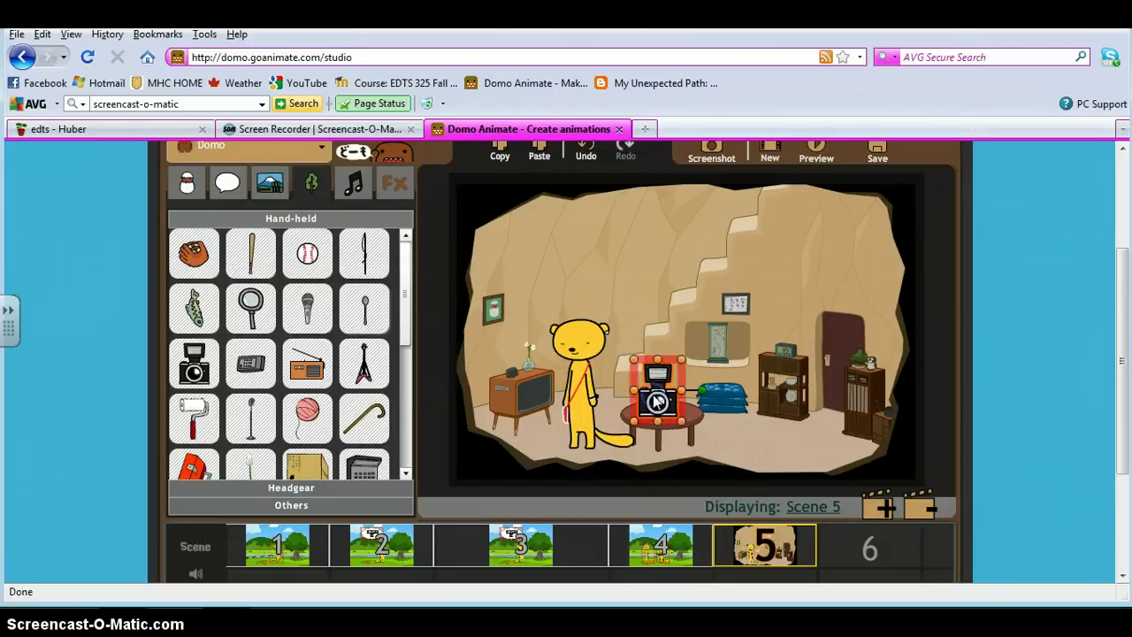
left_click(748, 448)
left_click(579, 426)
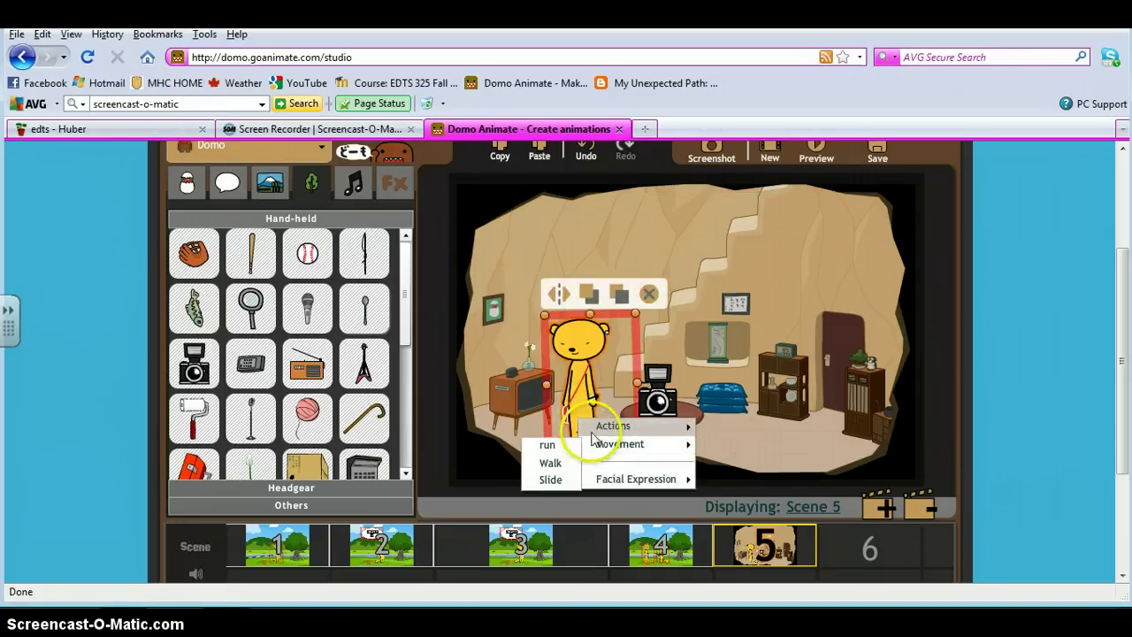
left_click(594, 430)
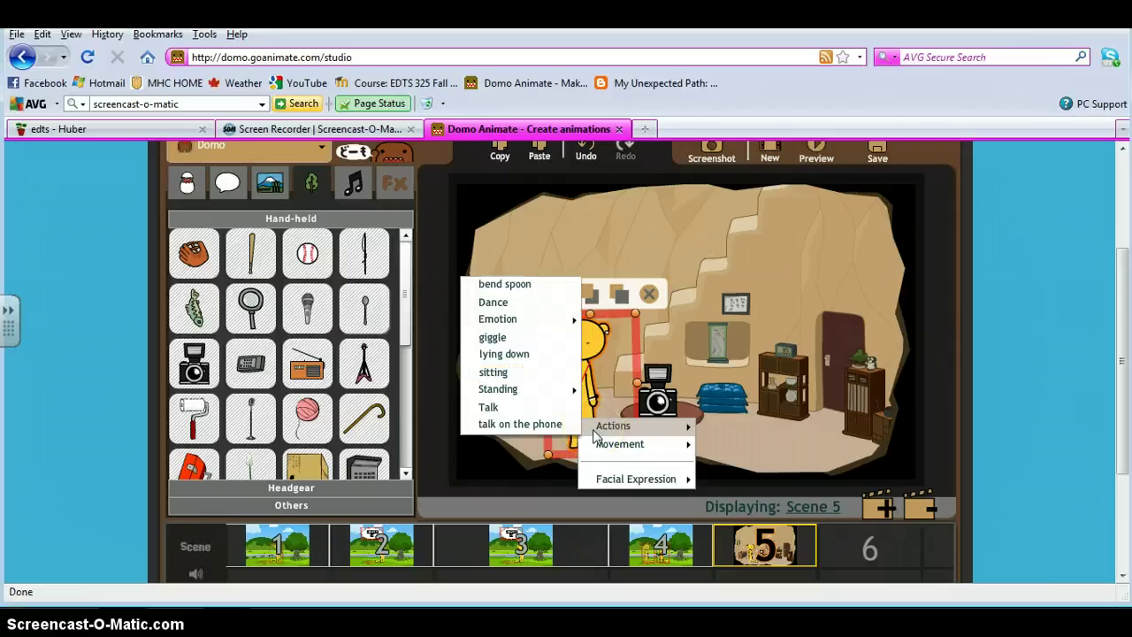
left_click(749, 434)
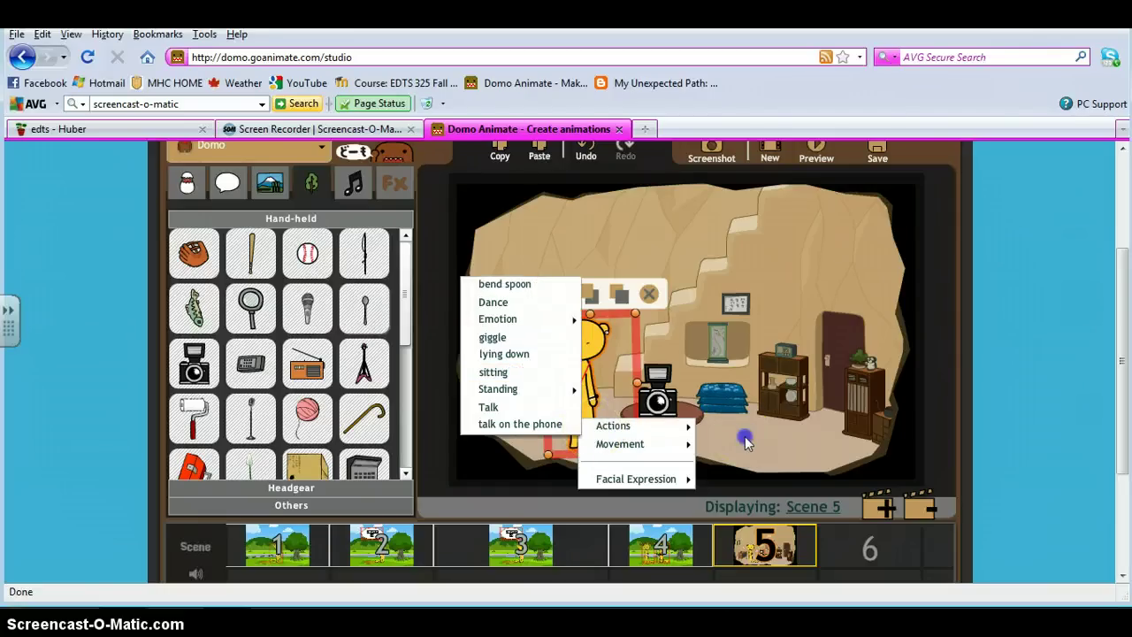
Add a sixth scene after scene 5
left_click(878, 509)
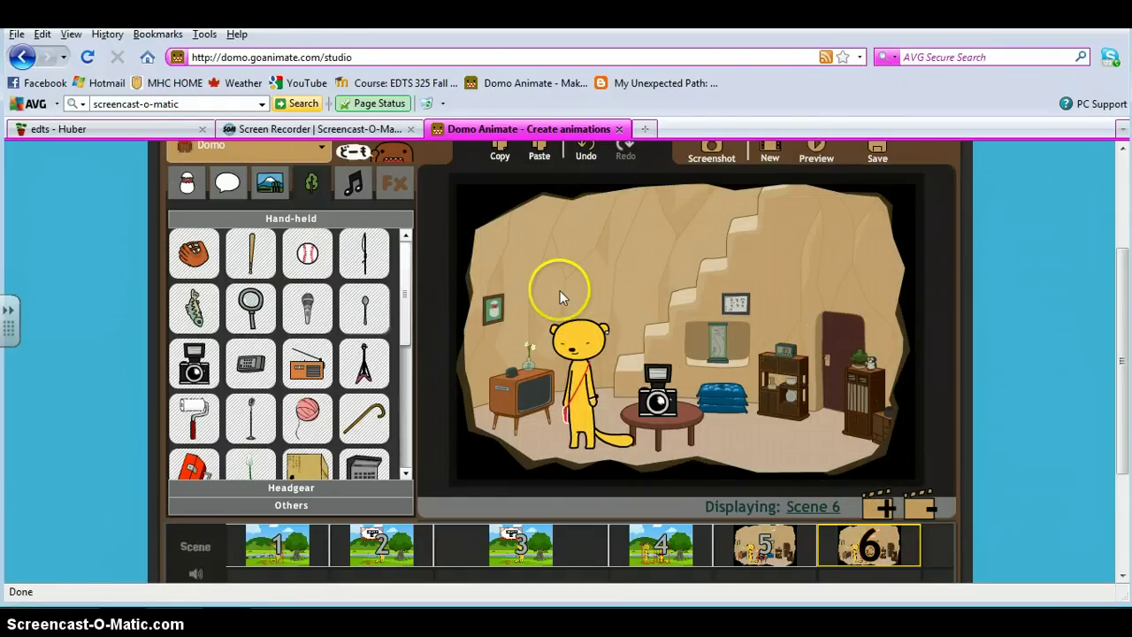
Flip the yellow character in scene 6 horizontally so it faces the camera on the table
left_click(655, 407)
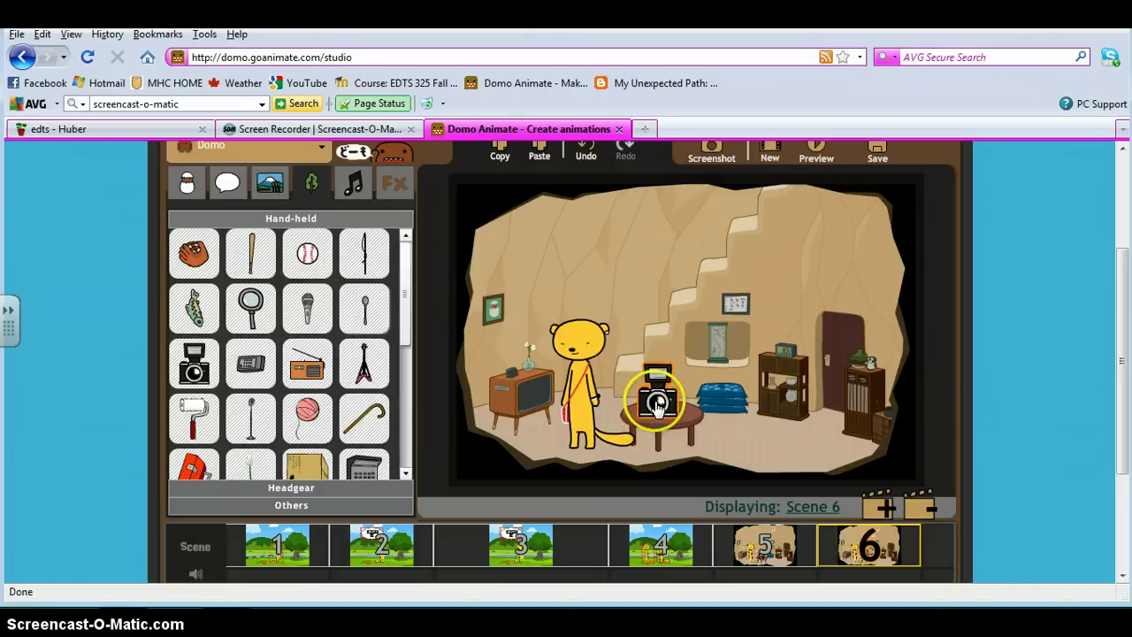
left_click(583, 402)
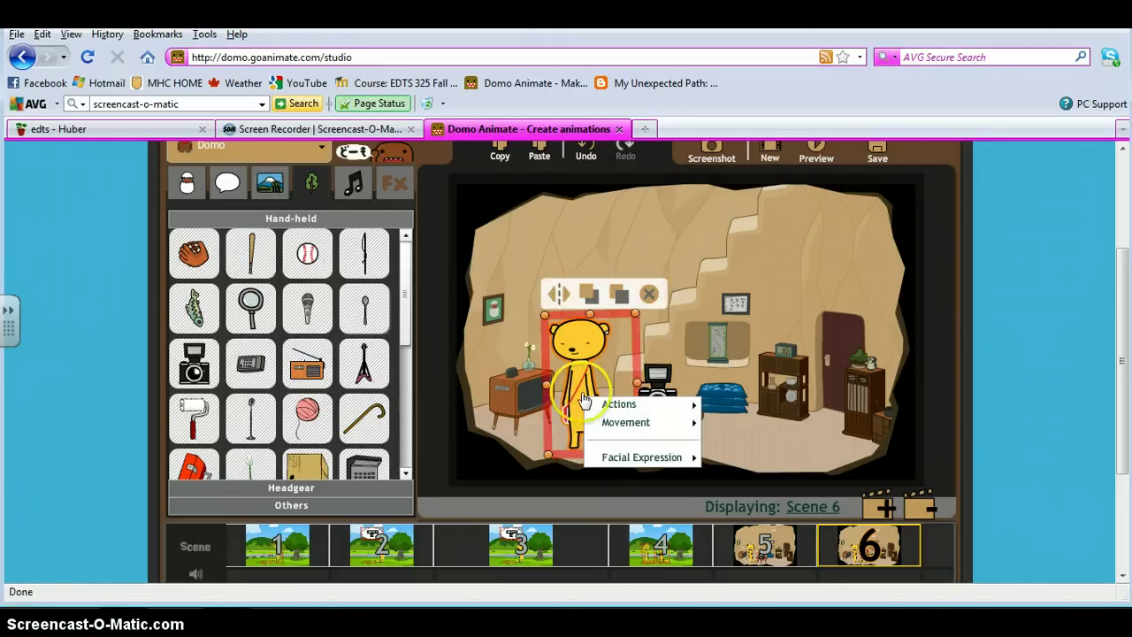
left_click(557, 294)
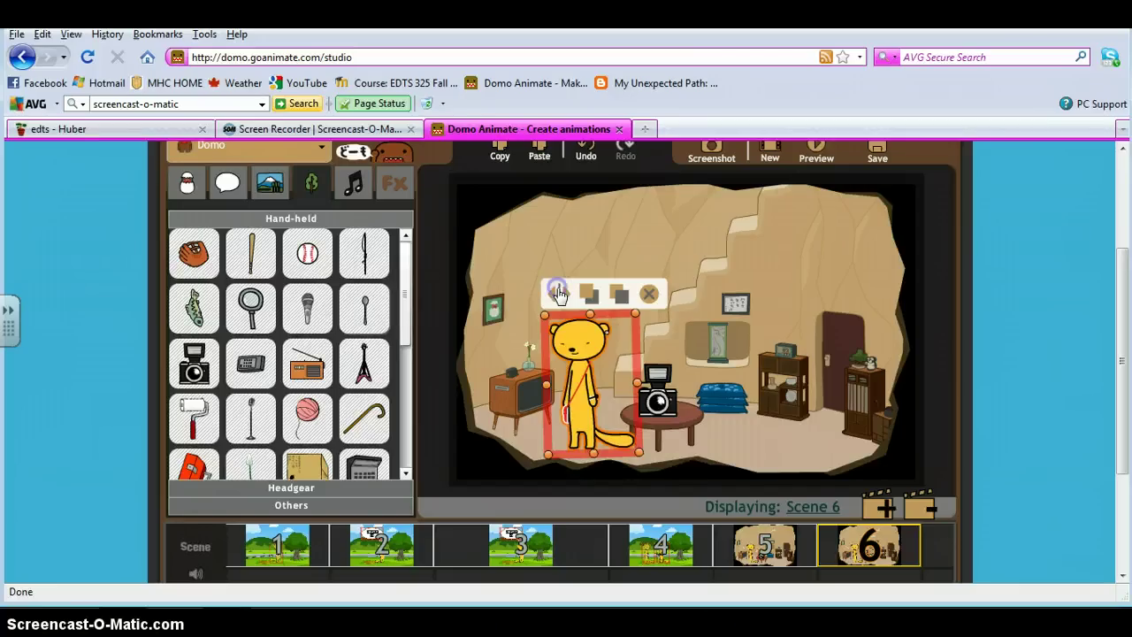
left_click(557, 294)
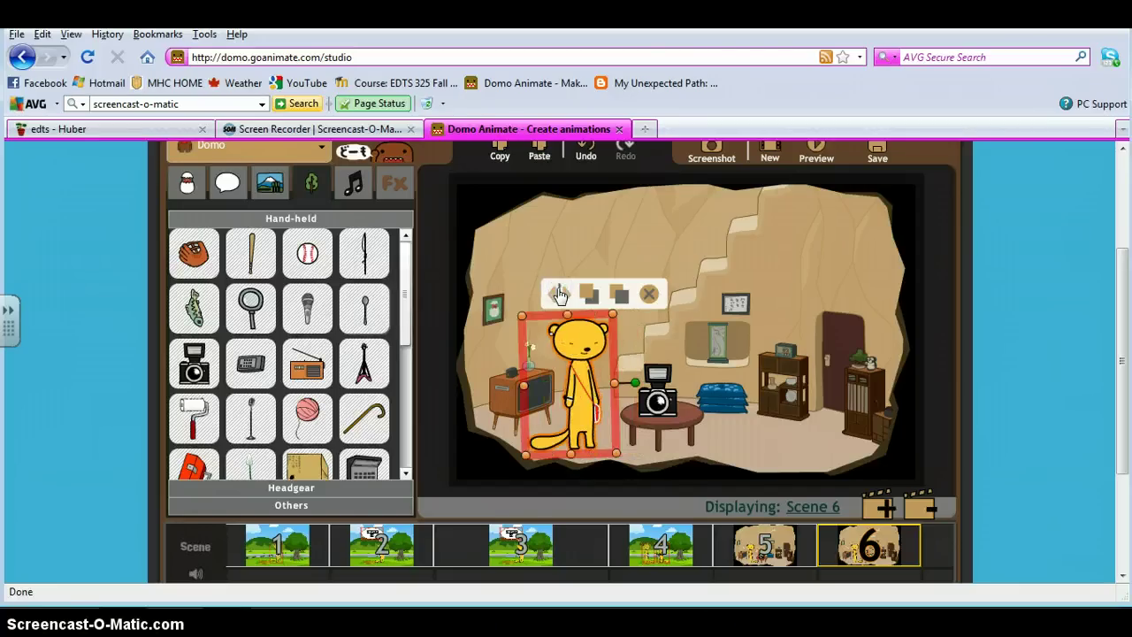
Flip the yellow character horizontally in scene 5 as well
left_click(765, 549)
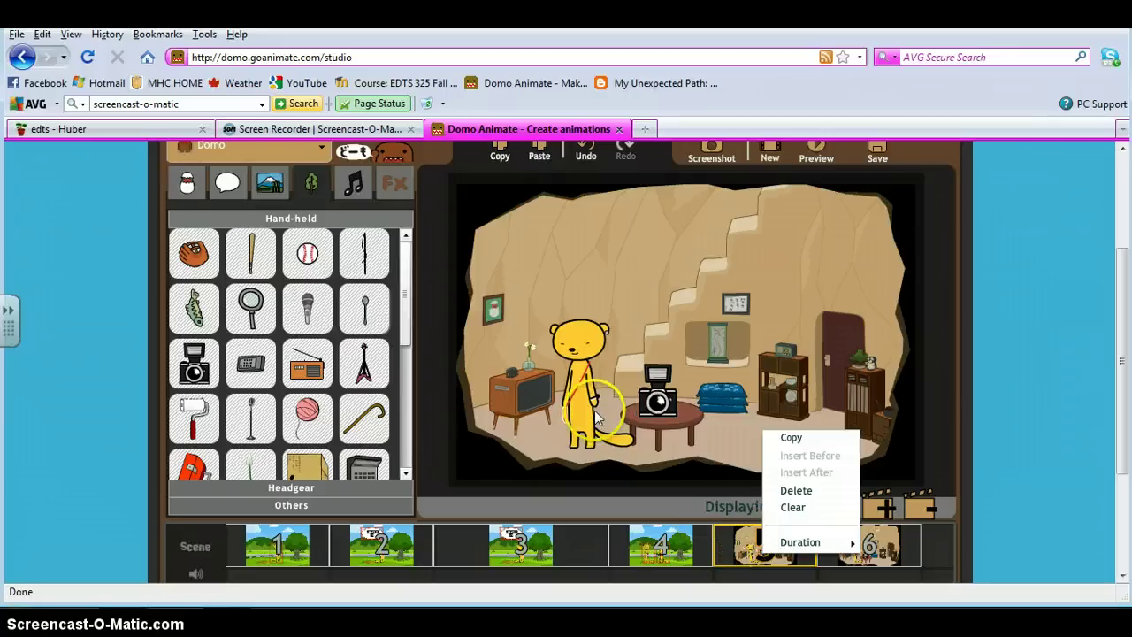
left_click(589, 416)
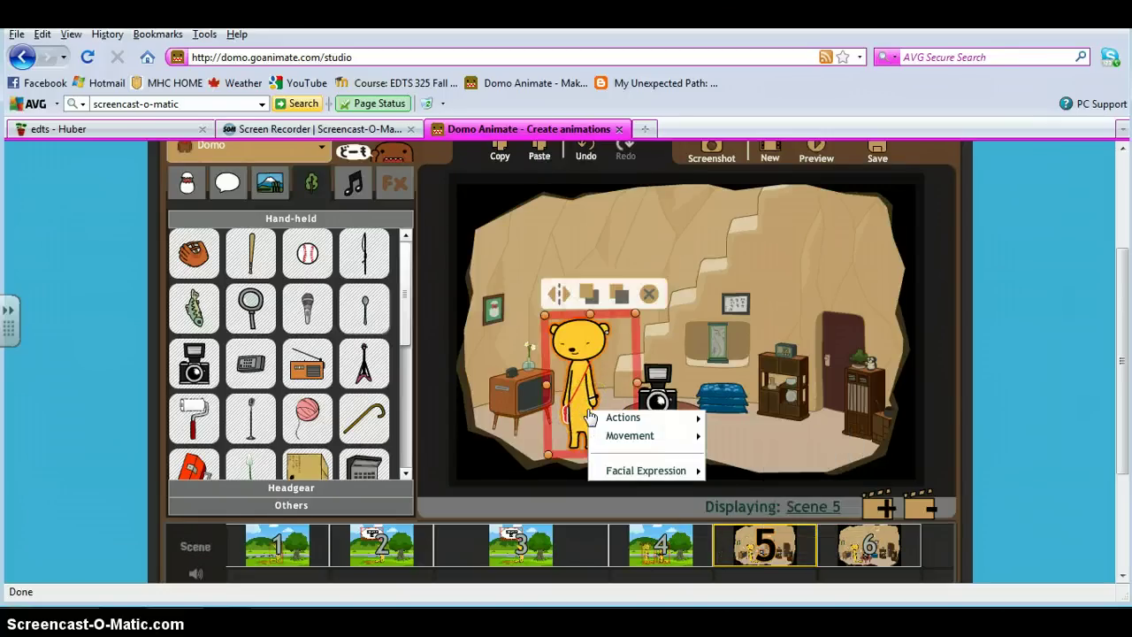
left_click(561, 298)
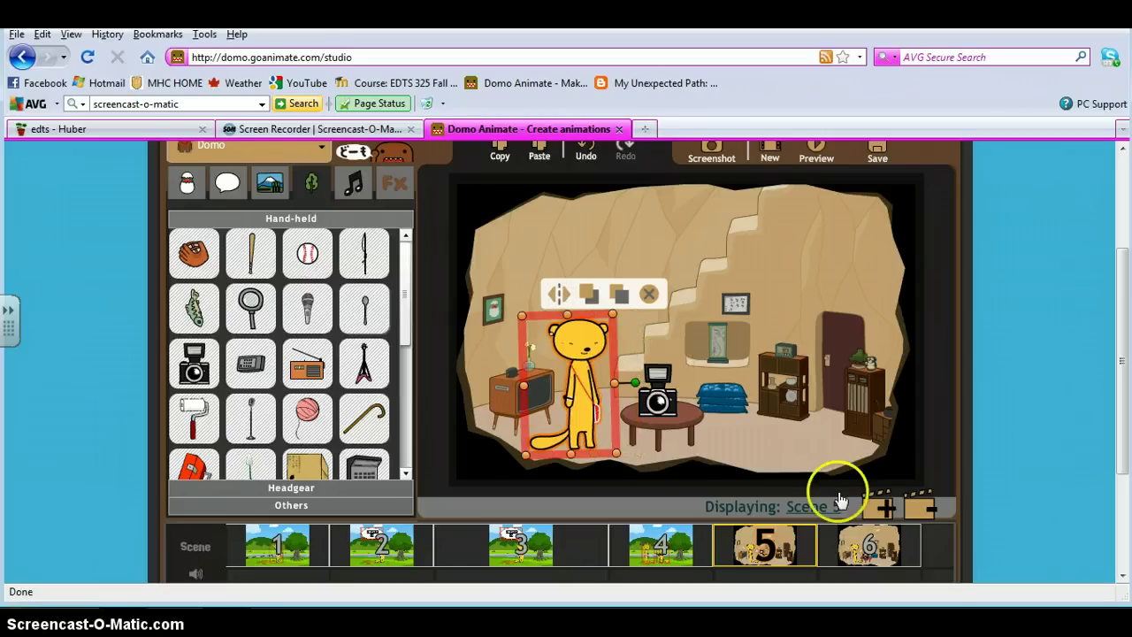
Put the camera prop from the table into the yellow character's hand in scene 6, for this scene only
left_click(867, 554)
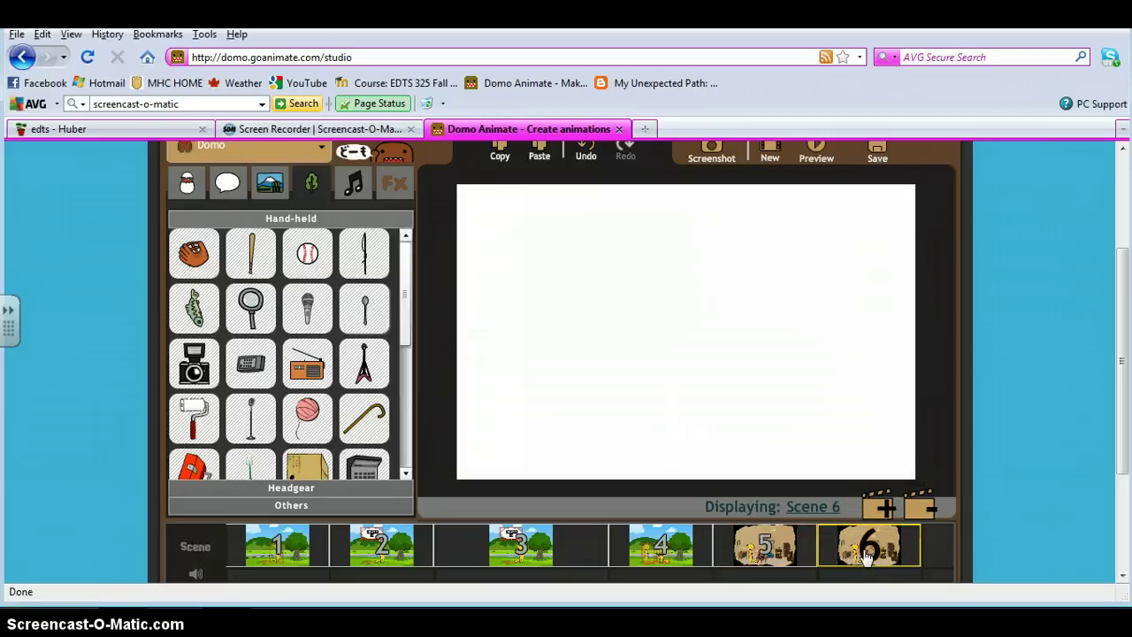
right_click(867, 554)
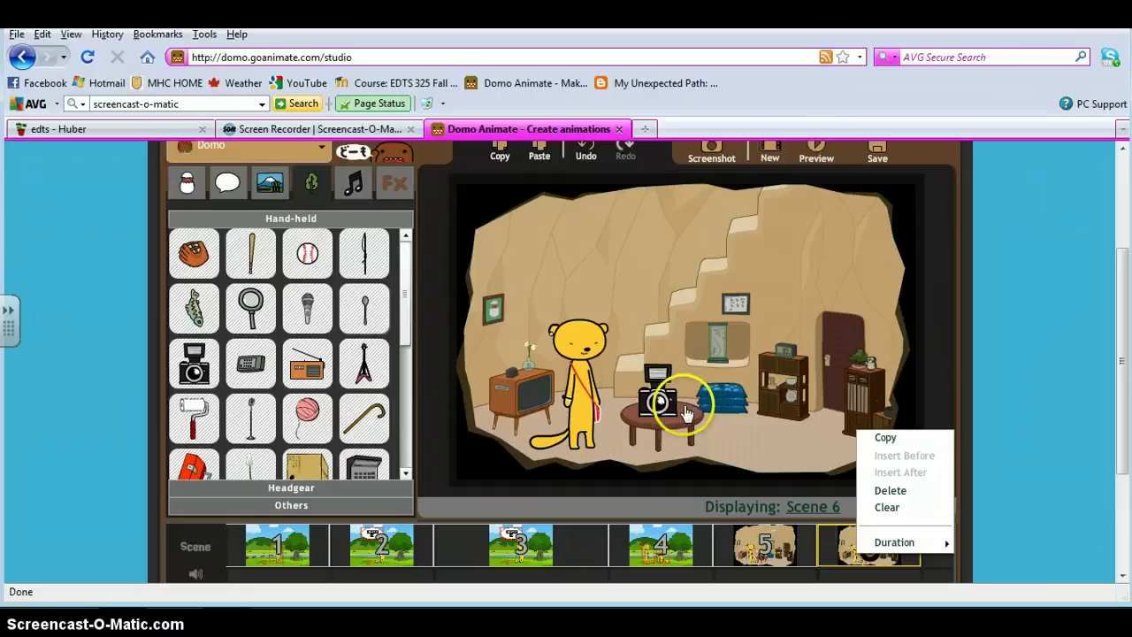
left_click_drag(687, 412, 593, 398)
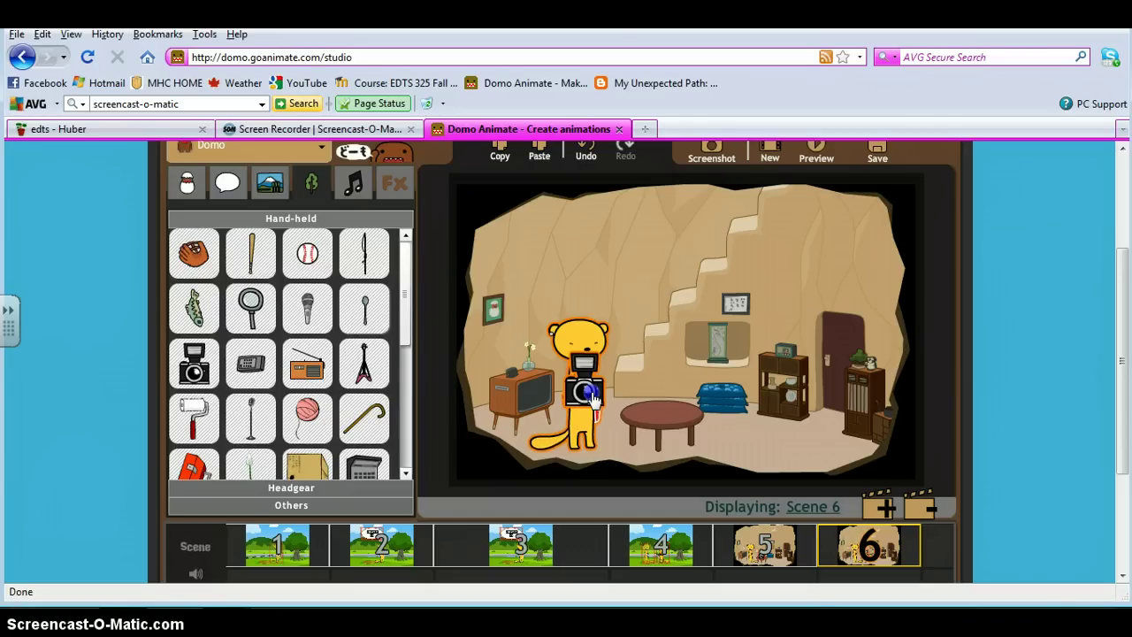
left_click_drag(593, 400, 595, 403)
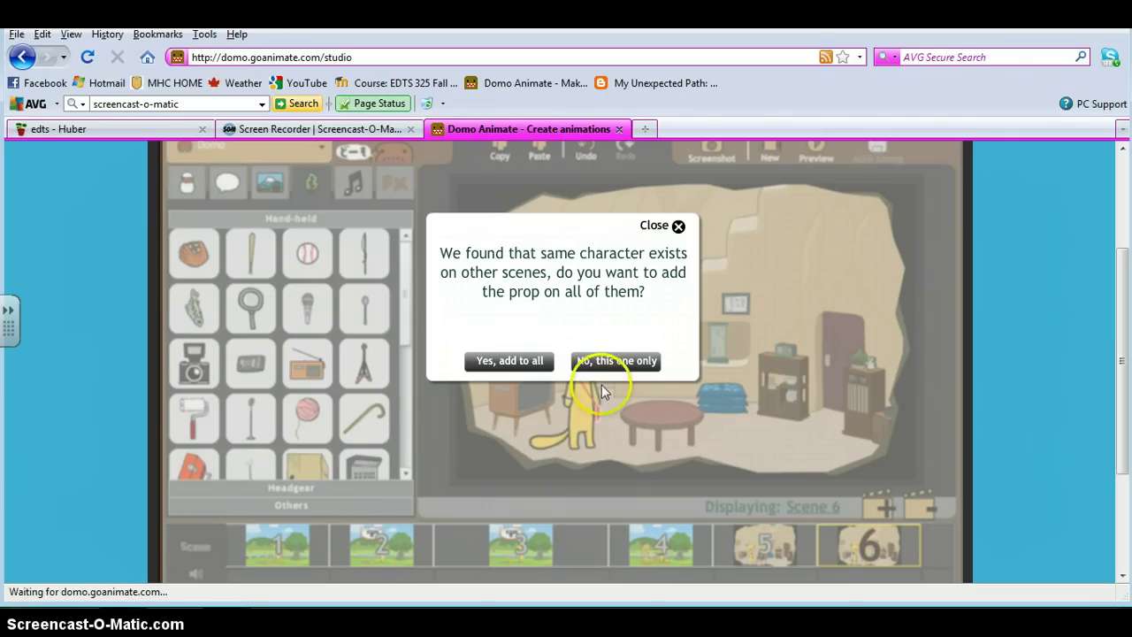
left_click(625, 360)
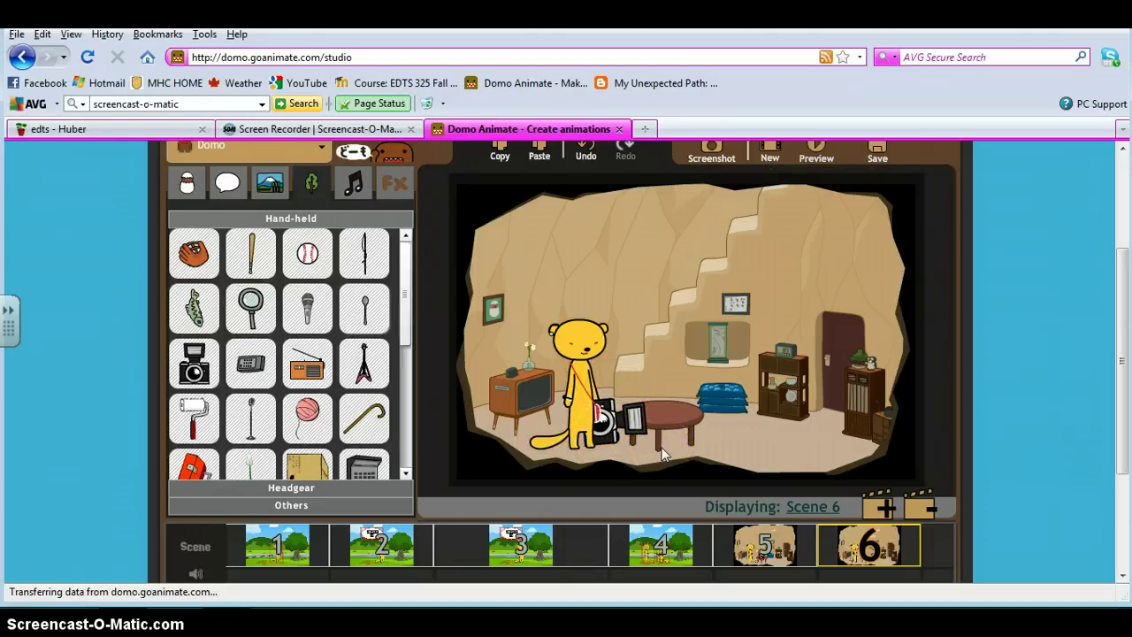
Examine the hand-held prop options of the yellow character holding the camera in scene 6
left_click(607, 432)
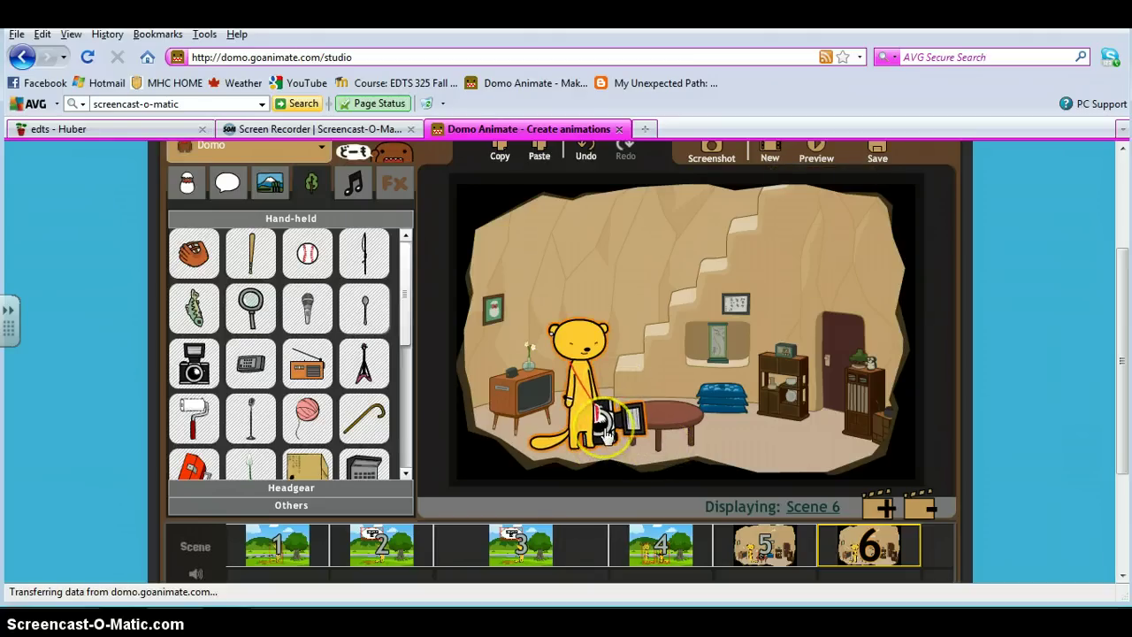
left_click(605, 433)
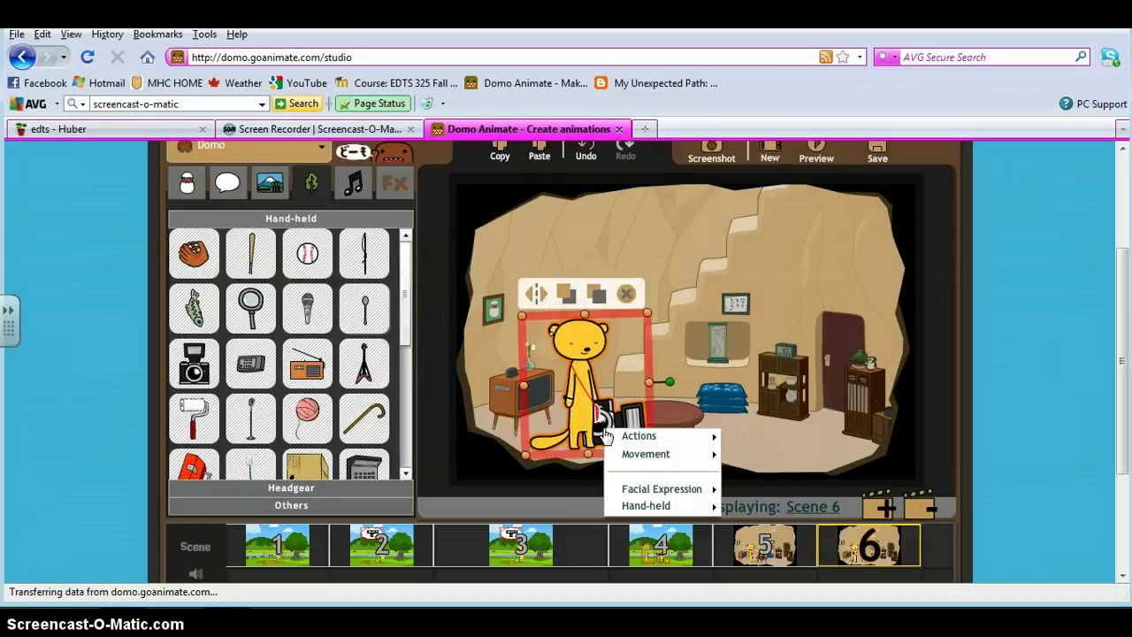
left_click(651, 513)
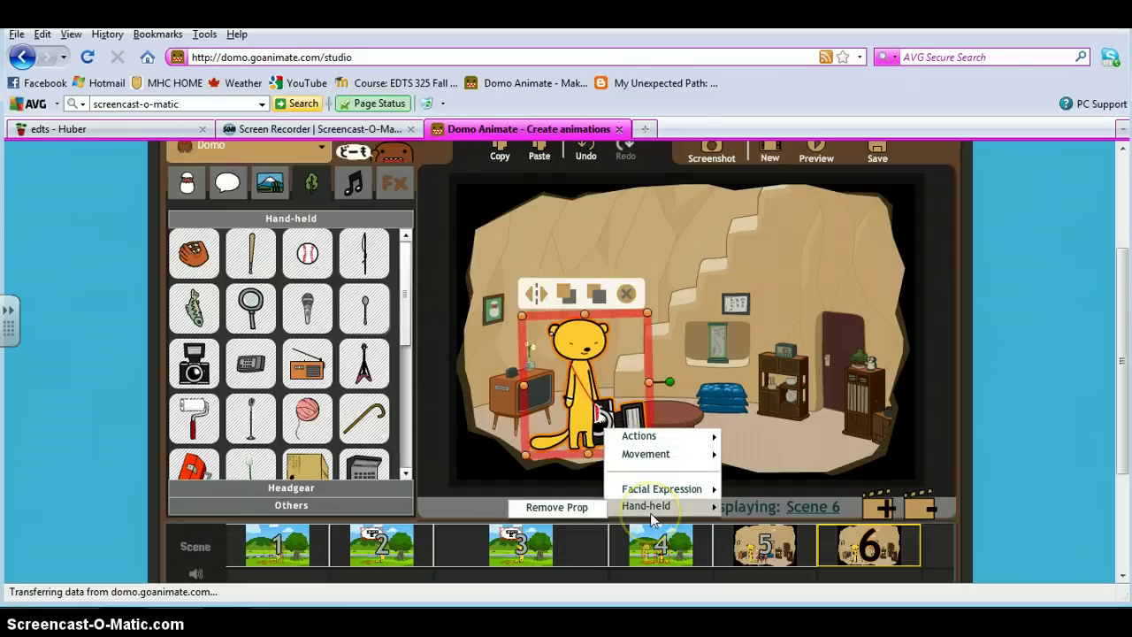
left_click(651, 517)
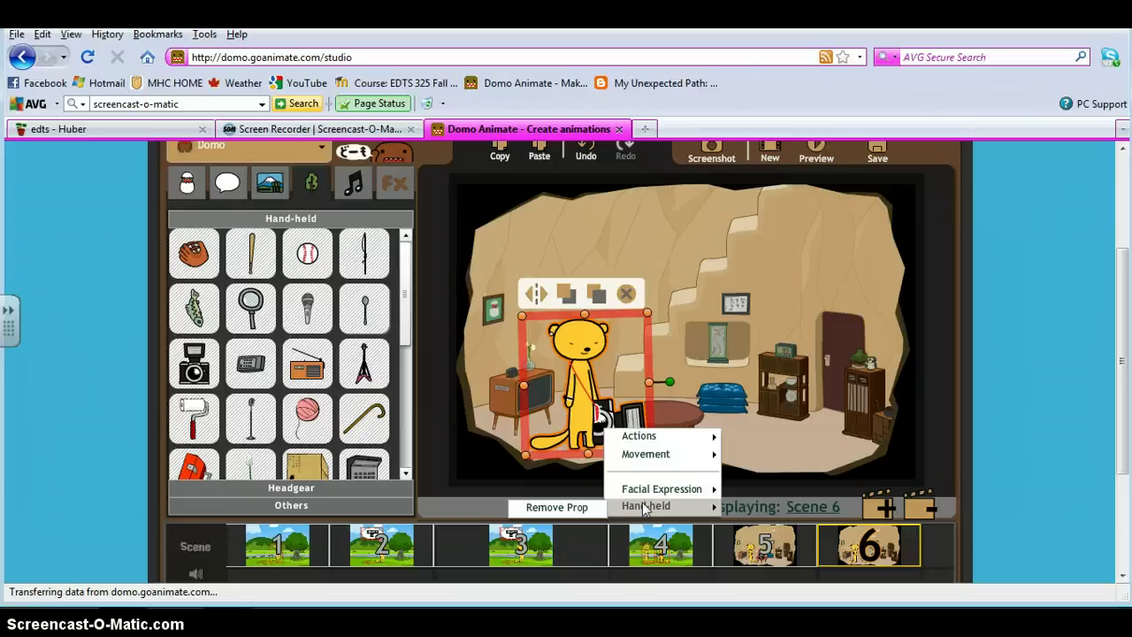
left_click(369, 374)
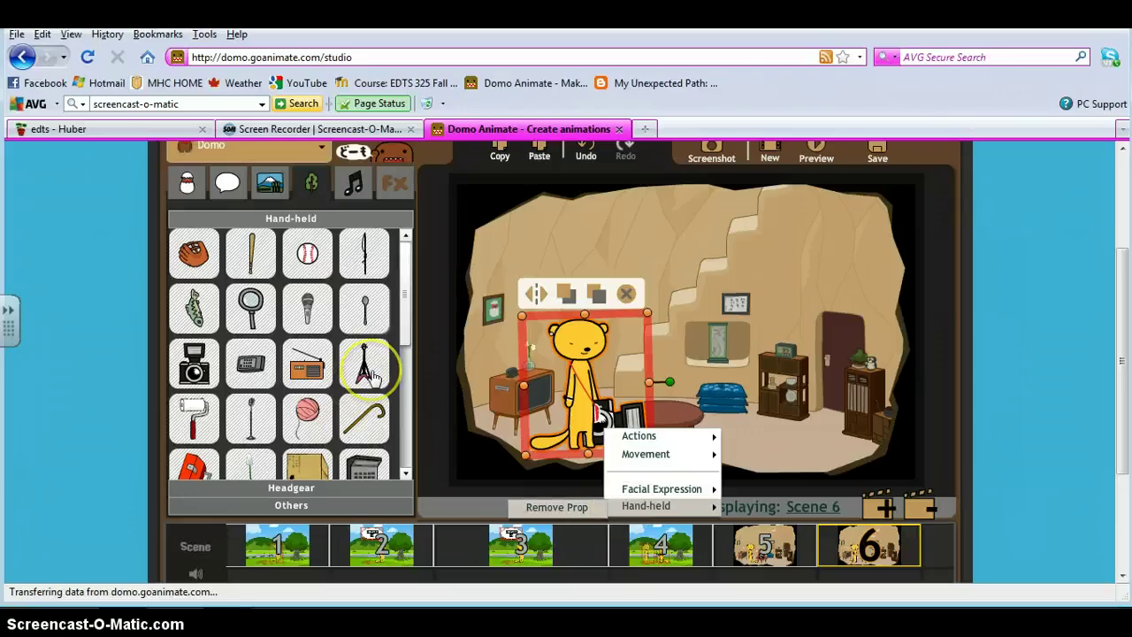
left_click_drag(369, 374, 757, 450)
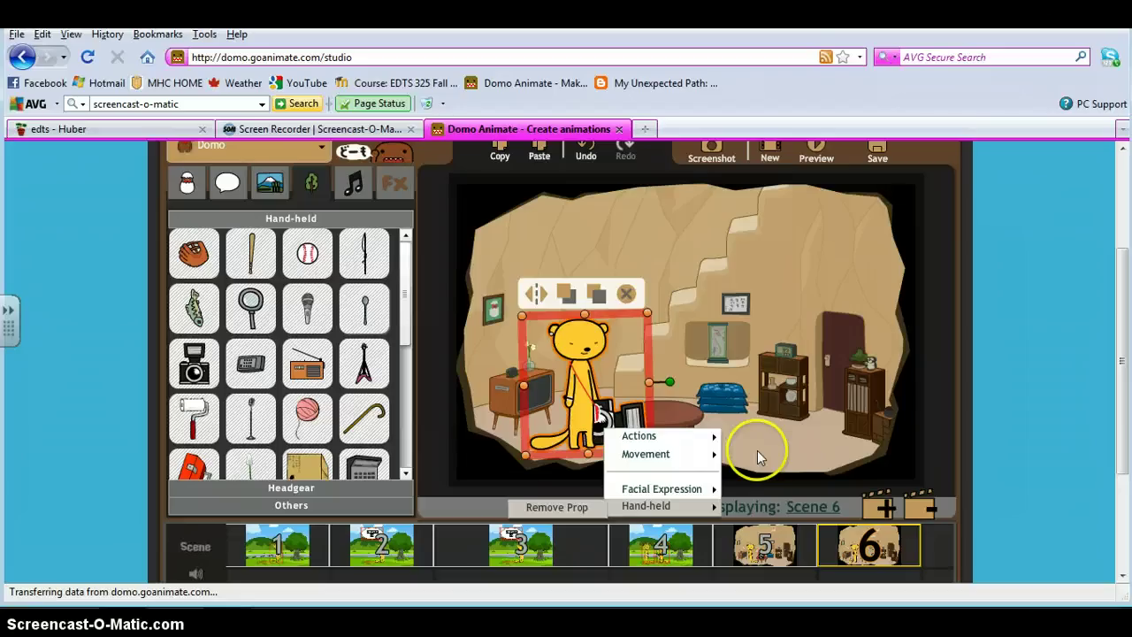
left_click(757, 450)
left_click(127, 553)
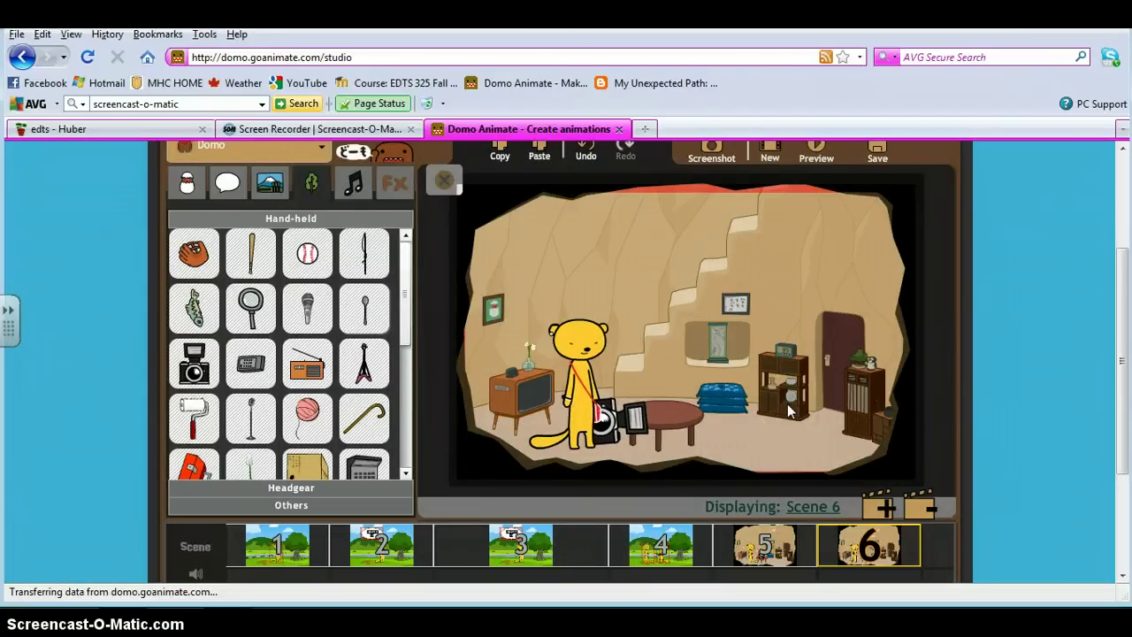
left_click(779, 412)
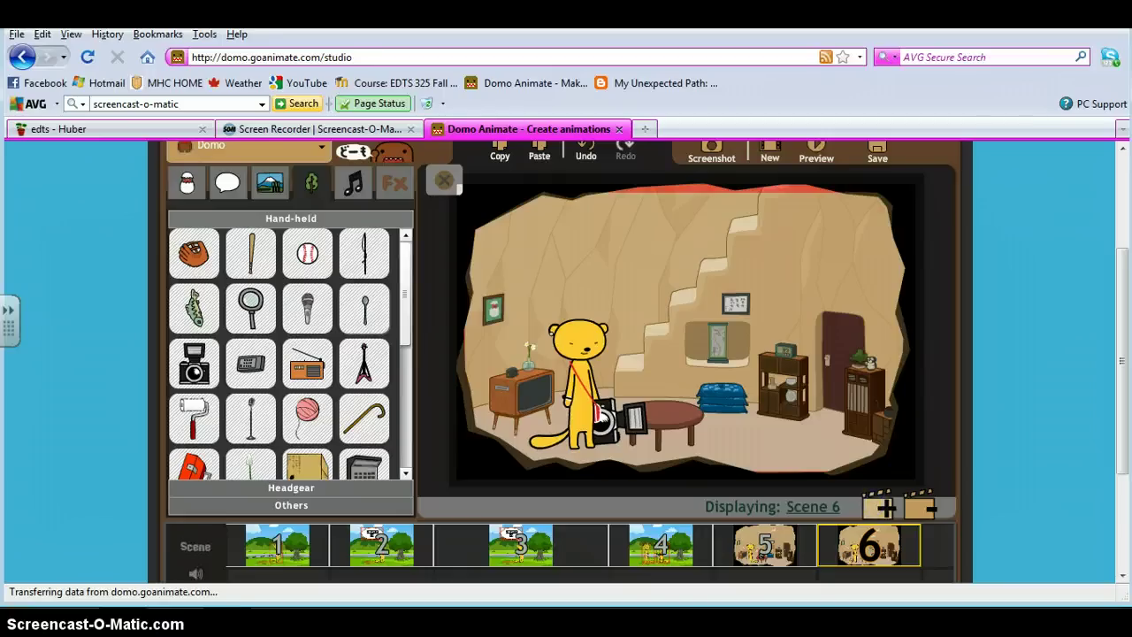
Add a seventh scene and bring up the Cartoon Classics characters
left_click(876, 506)
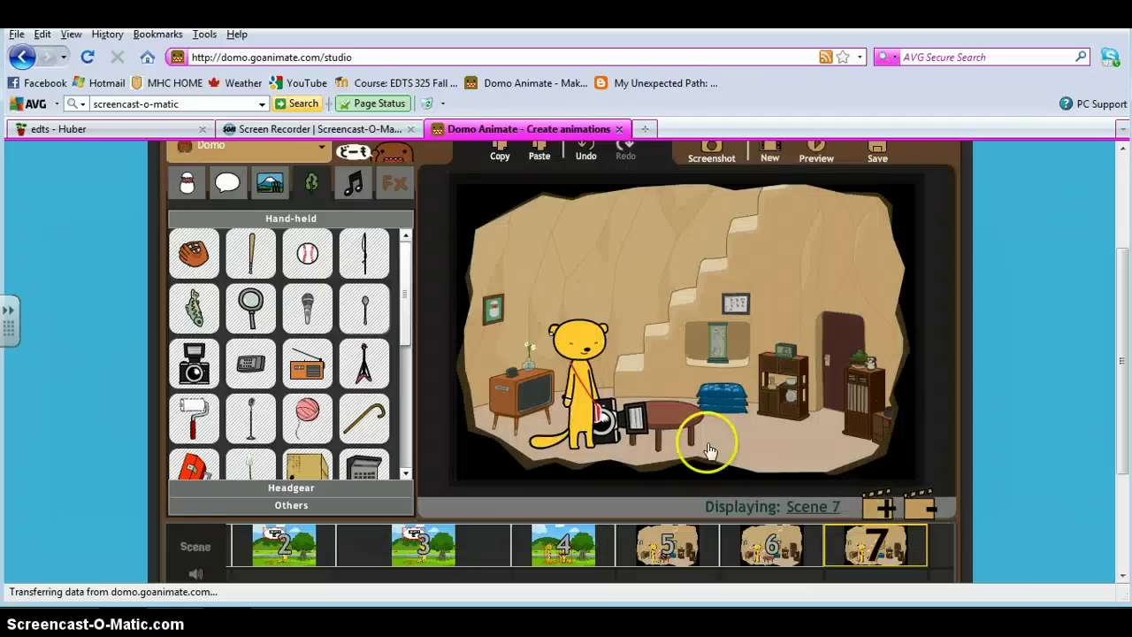
left_click(320, 150)
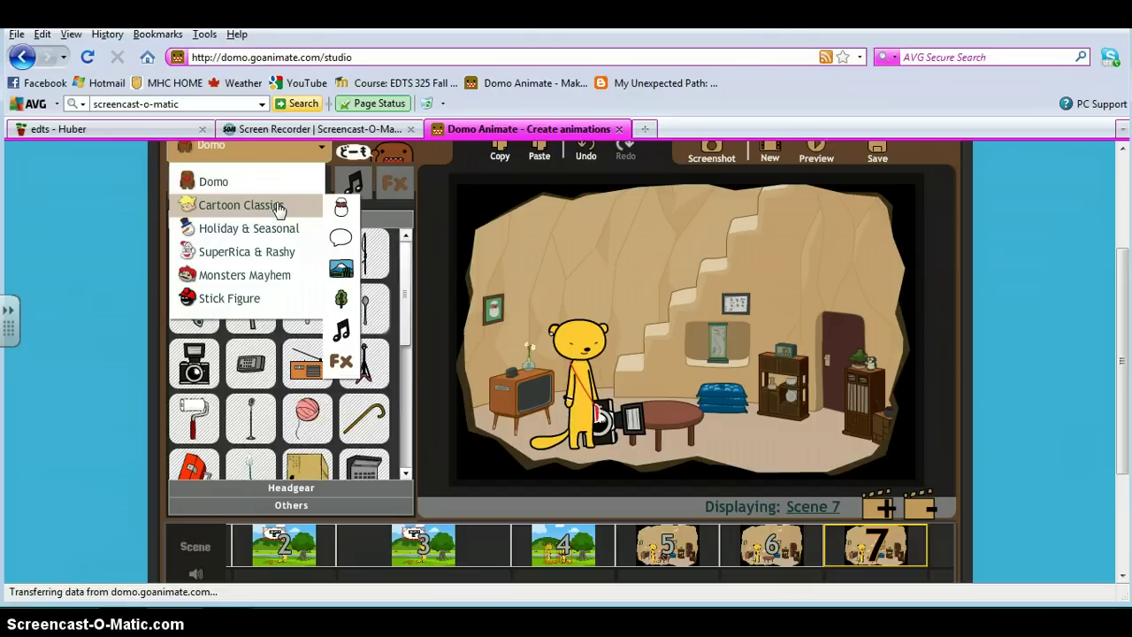
left_click(278, 206)
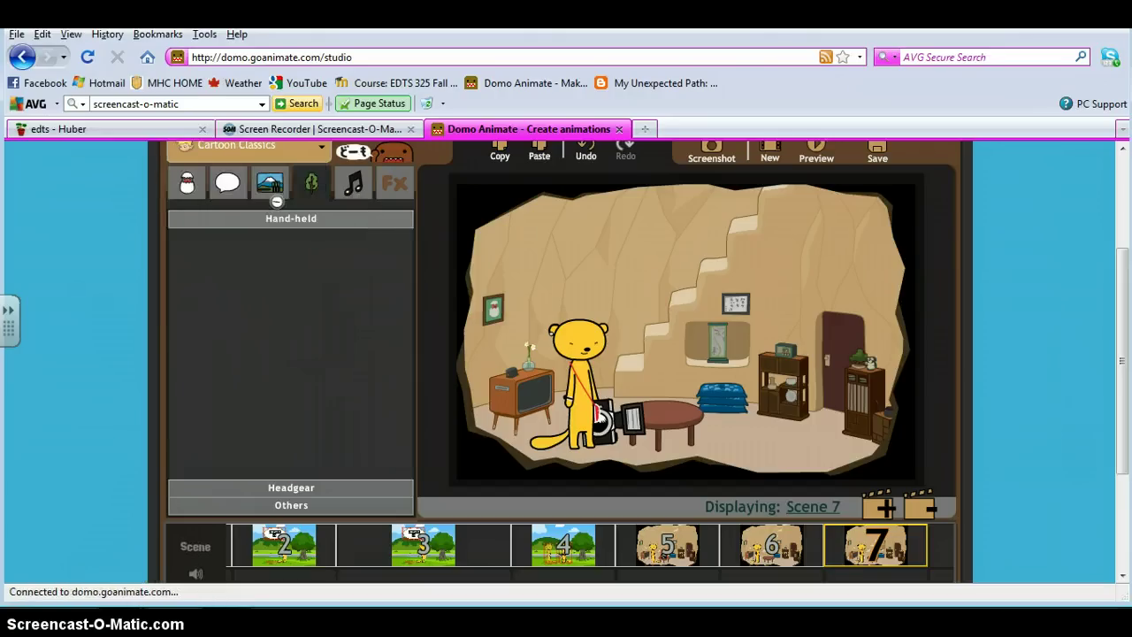
left_click(187, 187)
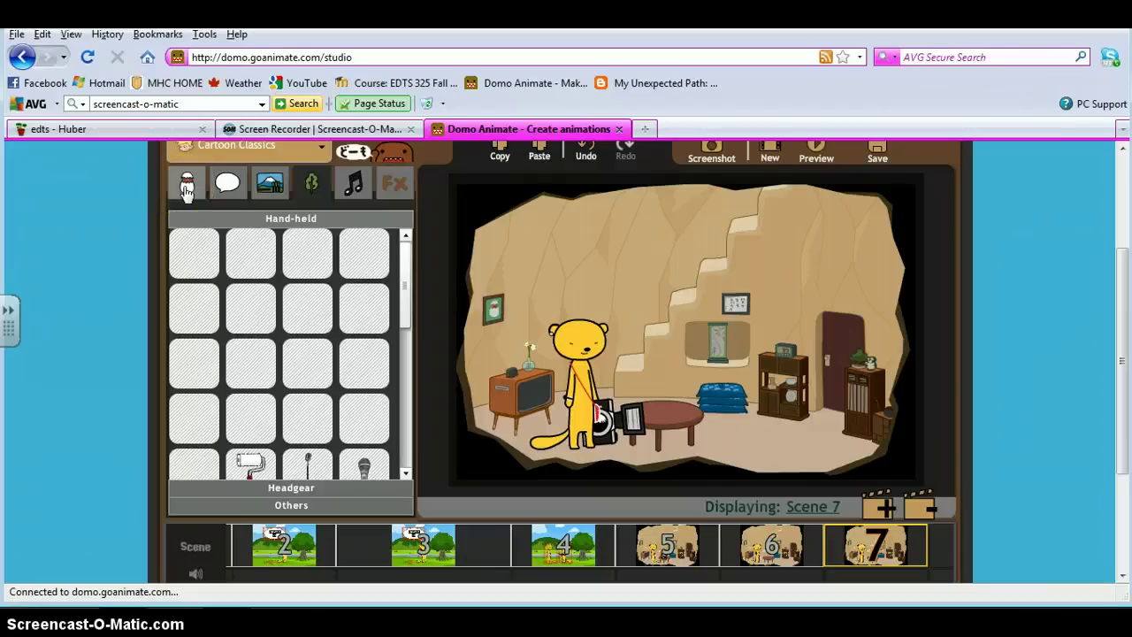
left_click(186, 188)
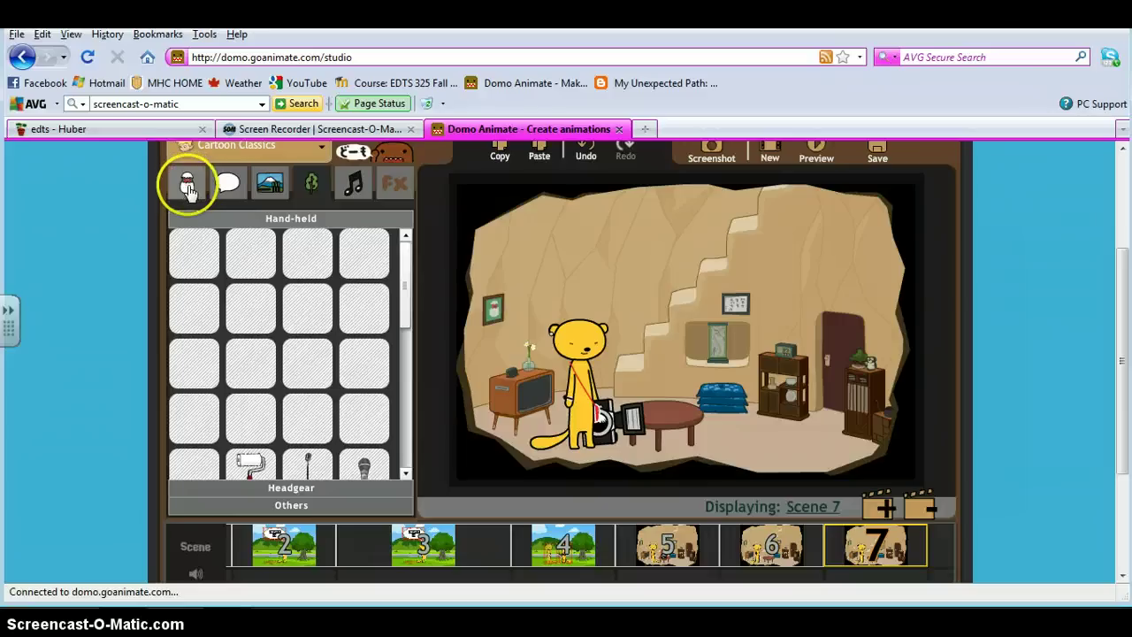
left_click(189, 186)
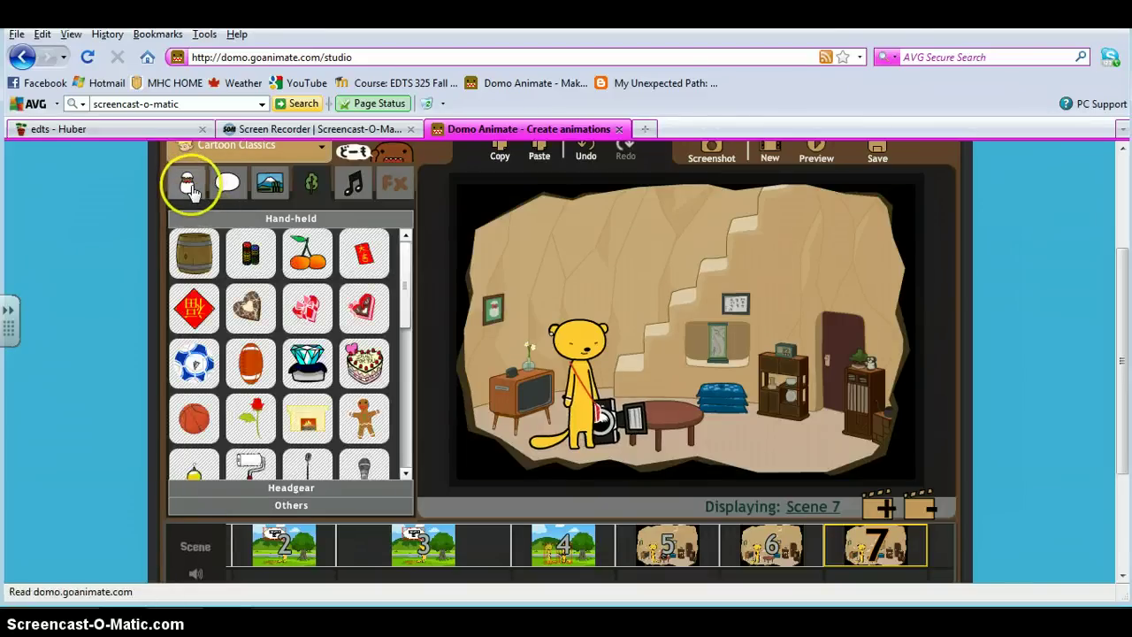
left_click(191, 189)
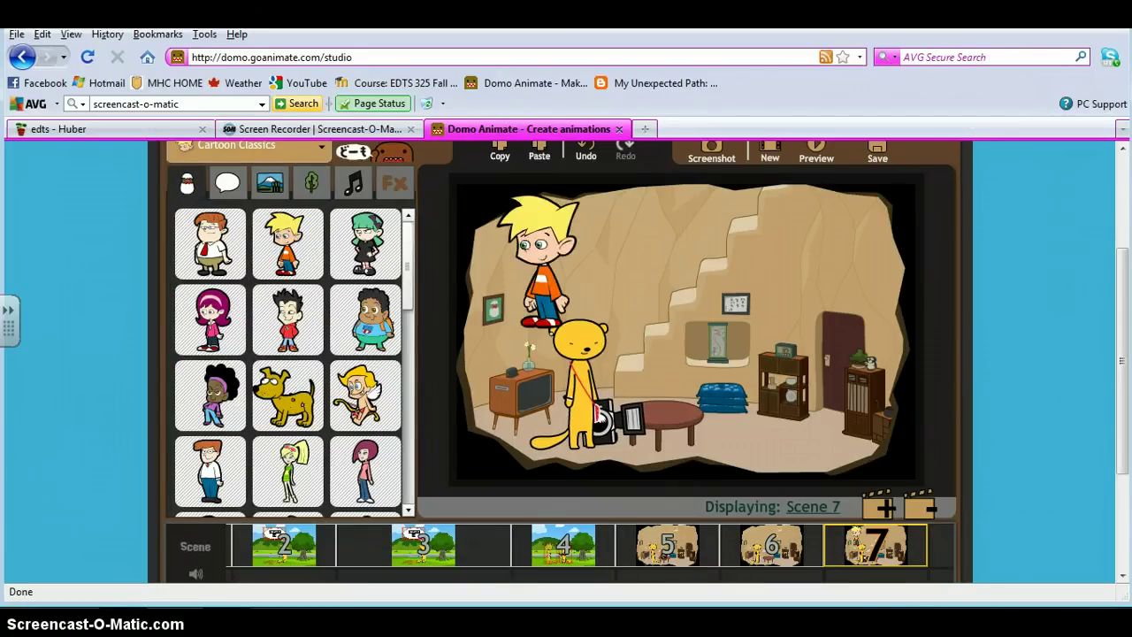
Place the blond boy in the orange shirt in front of the open shelf in scene 7
left_click(475, 296)
left_click(538, 257)
left_click_drag(538, 257, 778, 371)
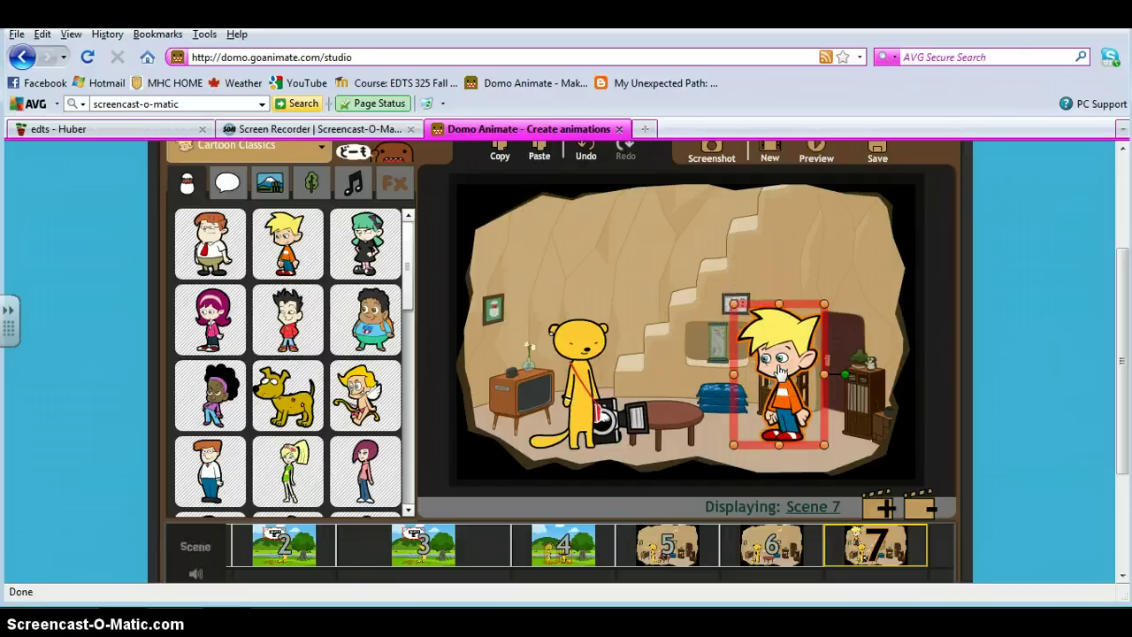
Give the blond boy a Walk movement that starts outside the cave room and ends beside the round table
left_click(779, 372)
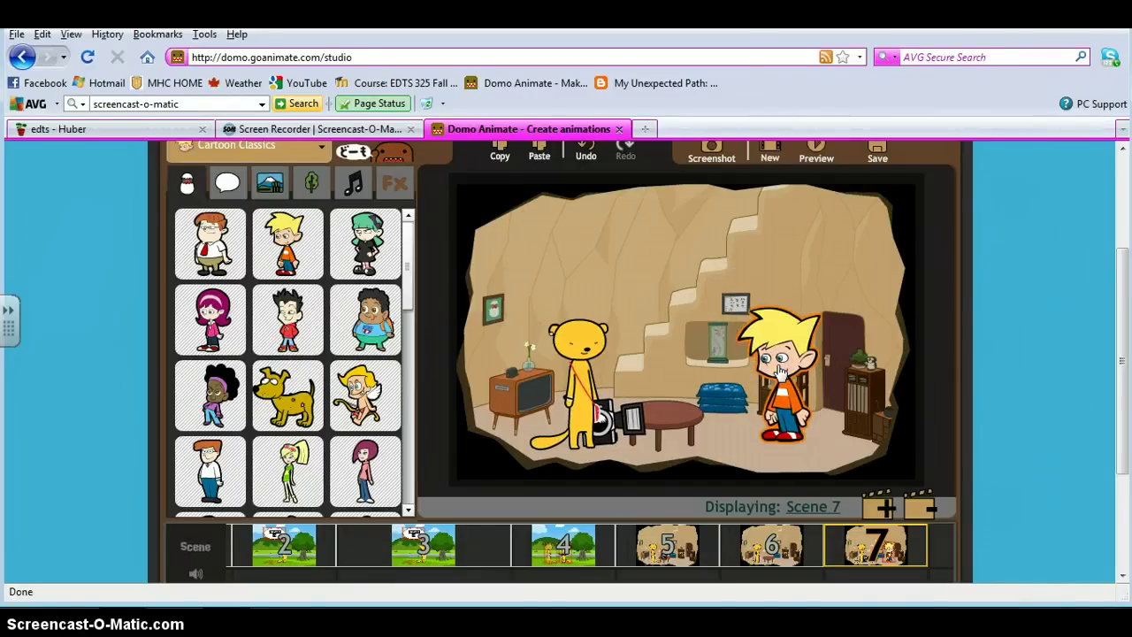
left_click(781, 371)
left_click(805, 393)
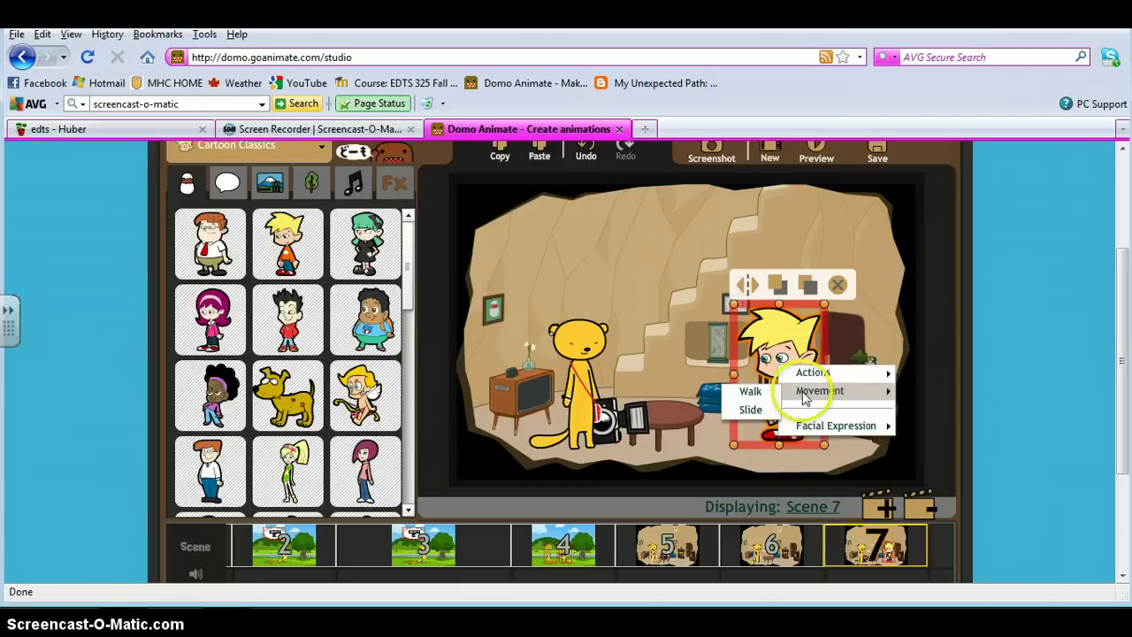
left_click(750, 392)
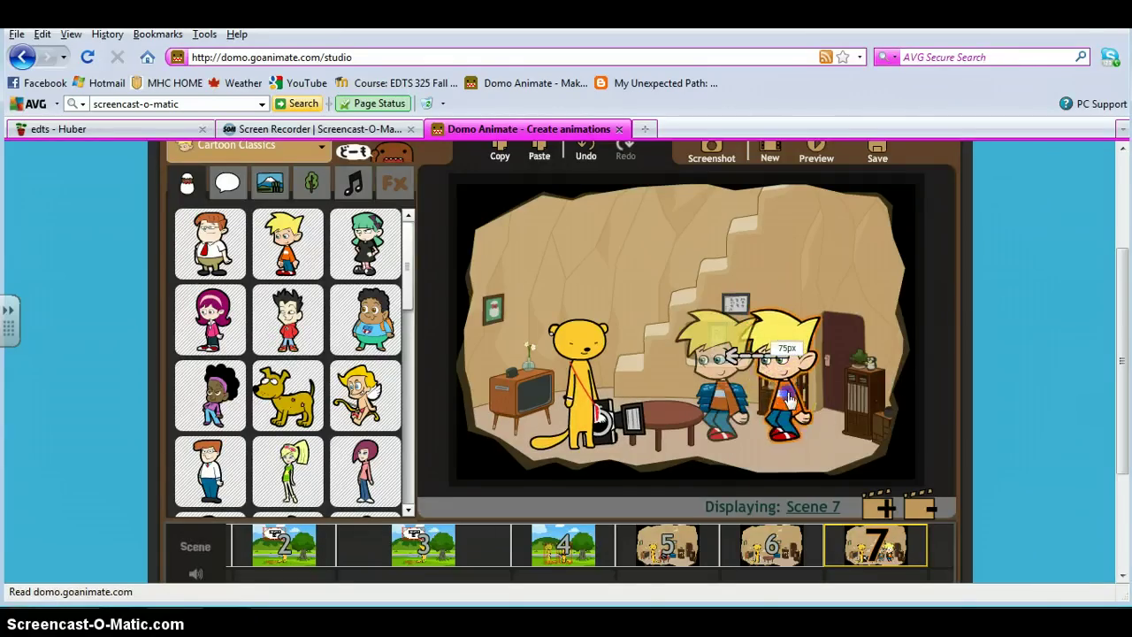
left_click_drag(790, 400, 948, 451)
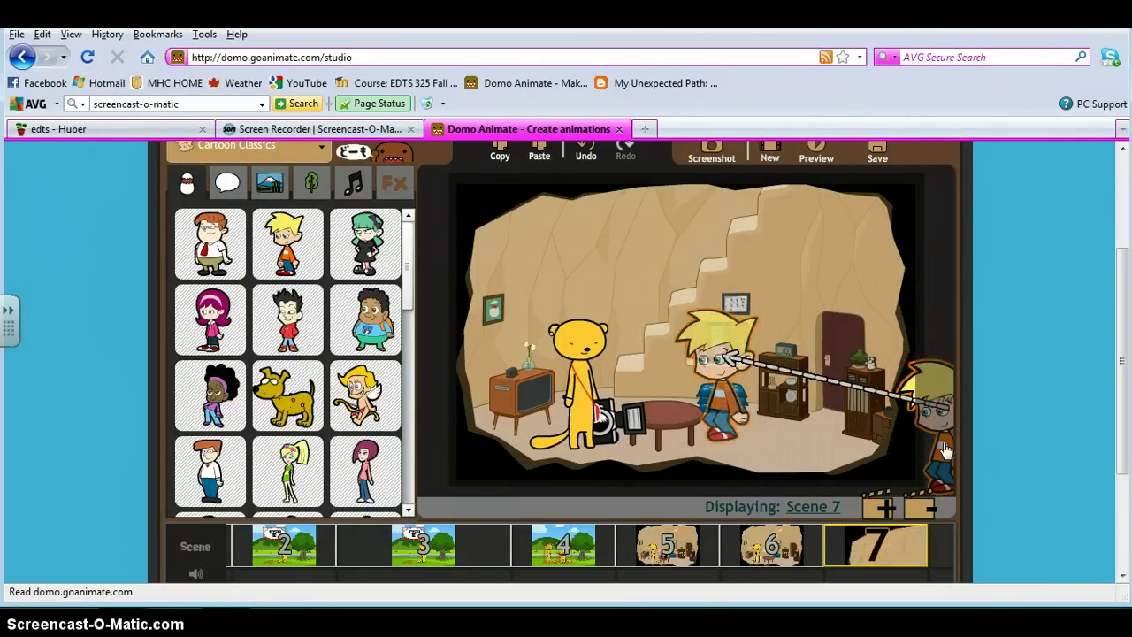
left_click(795, 440)
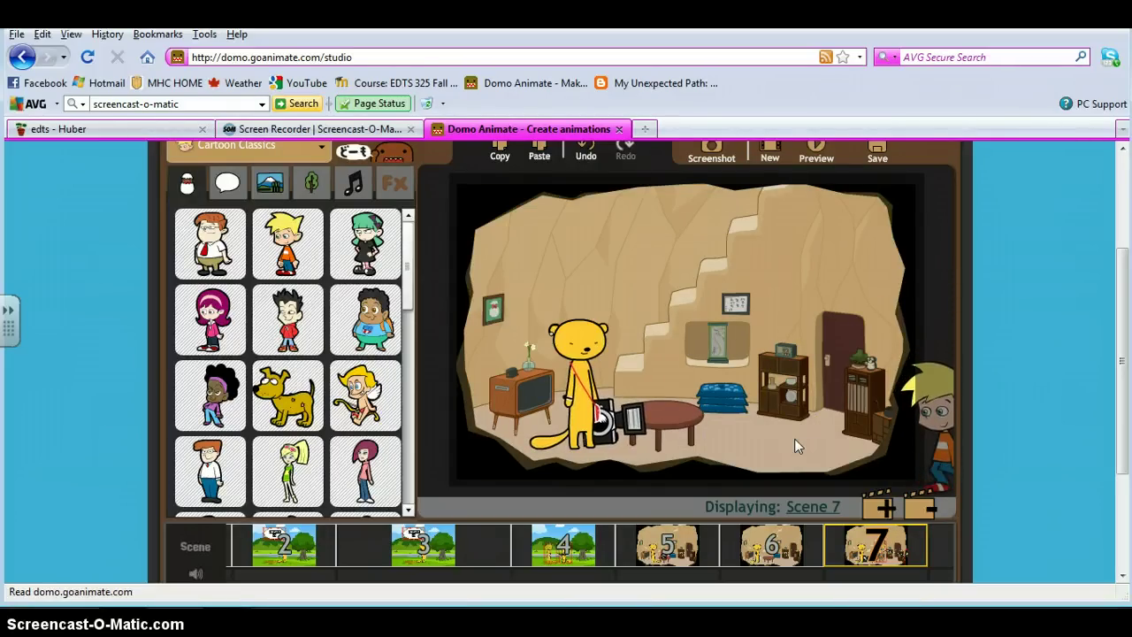
Add an eighth scene after scene 7
left_click(606, 438)
left_click(191, 566)
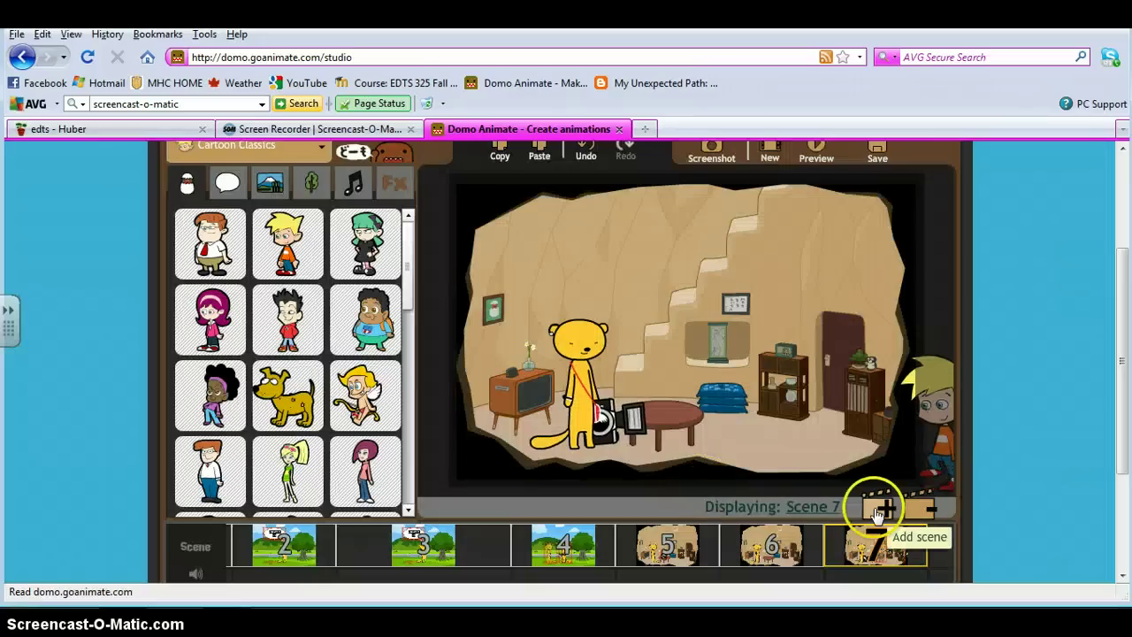
left_click(876, 509)
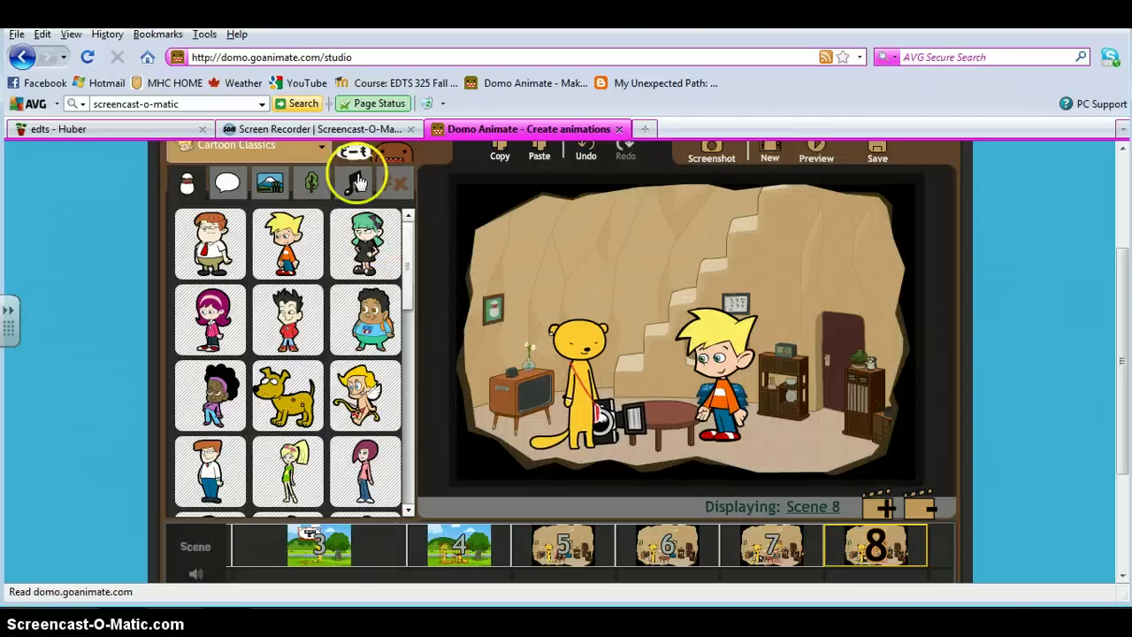
Bring up the music clips, select scene 1 and add the Blues track to the soundtrack from the start of the animation
left_click(355, 184)
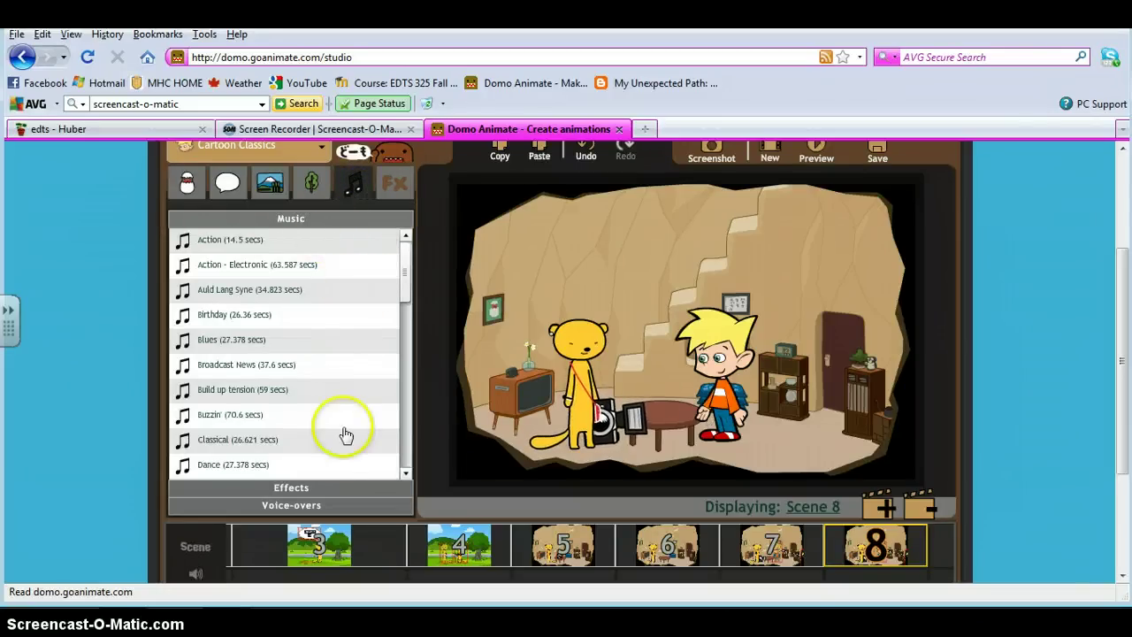
scroll(342, 447, "down", 1)
scroll(345, 447, "down", 2)
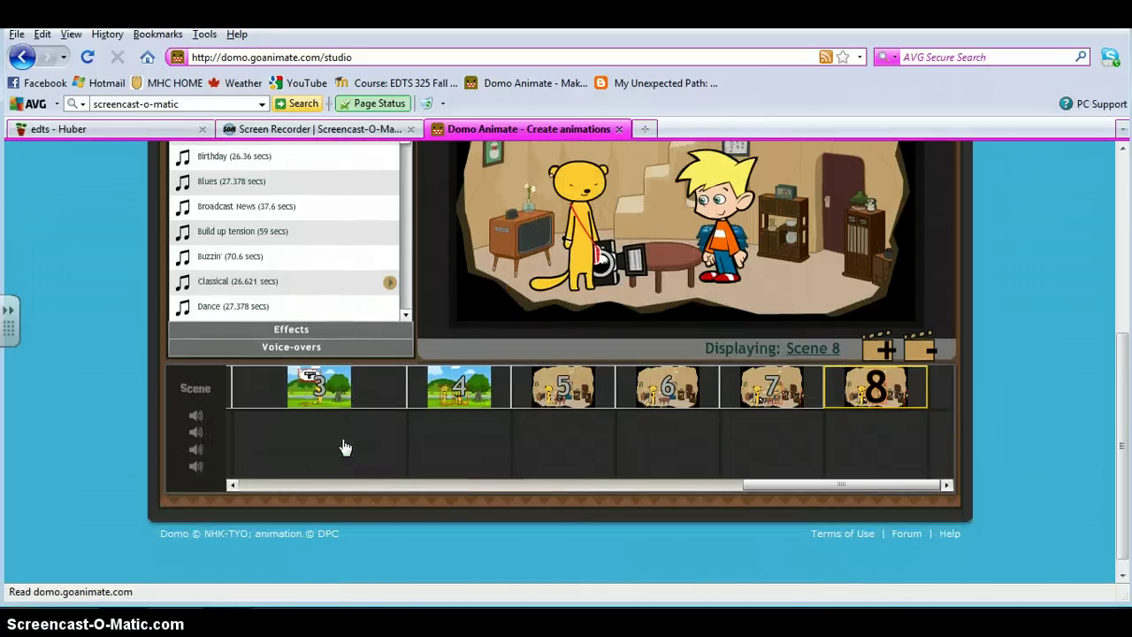
left_click(316, 478)
left_click(314, 484)
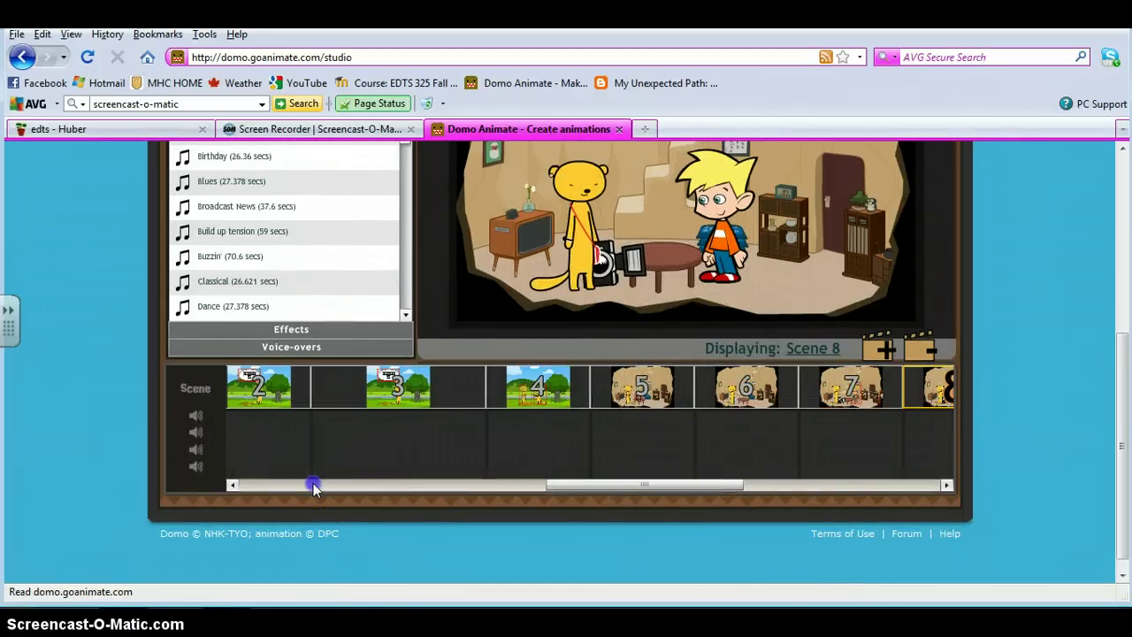
left_click(314, 484)
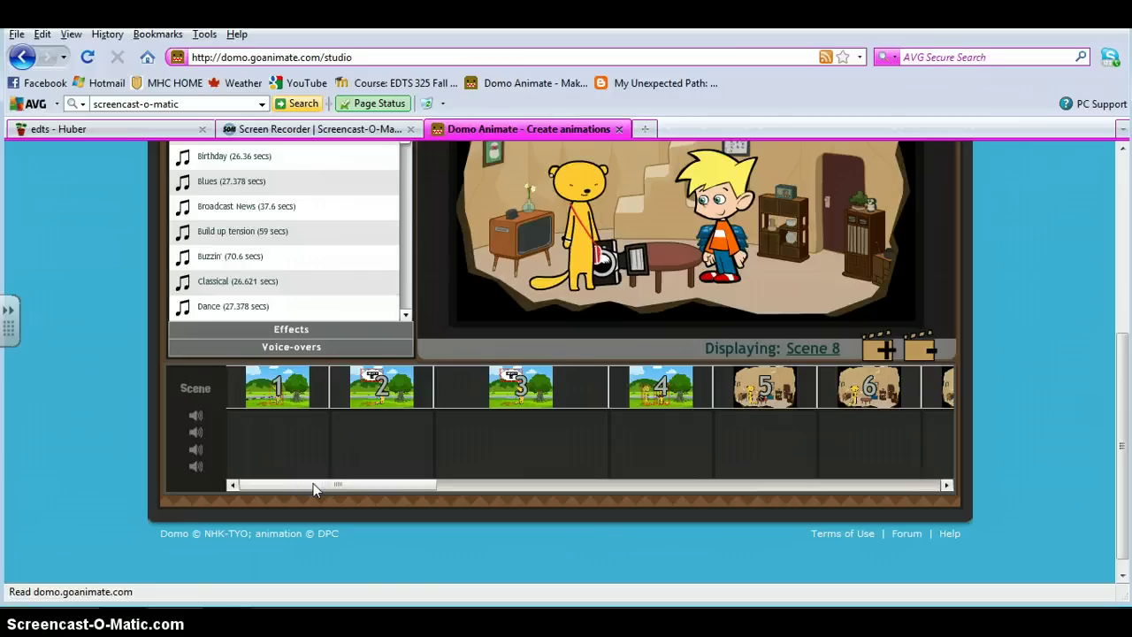
left_click(256, 181)
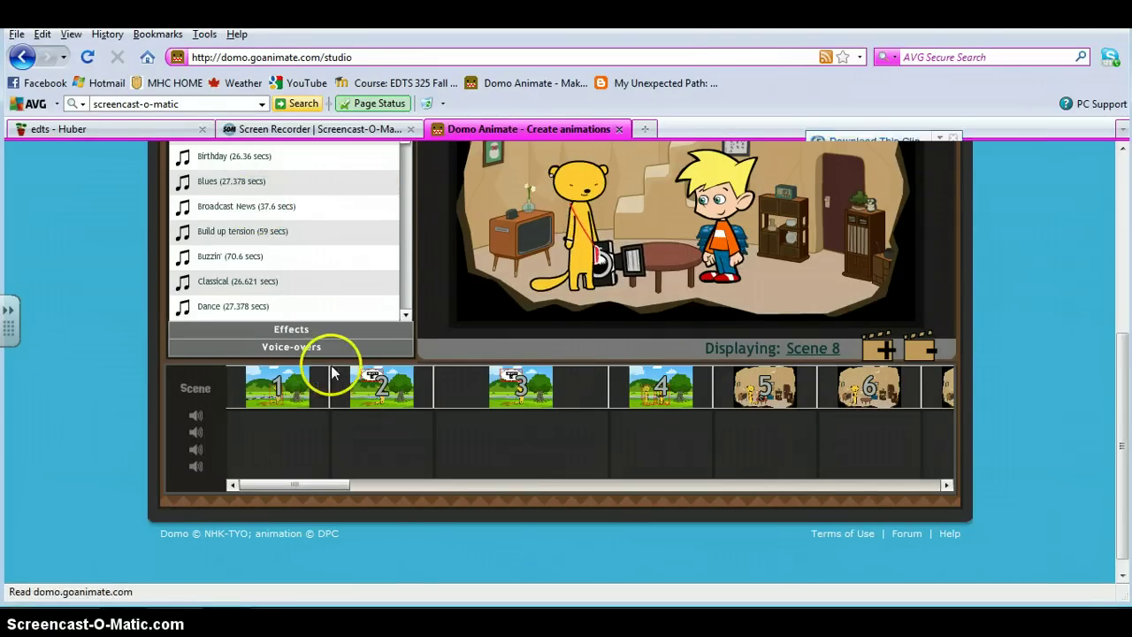
left_click(298, 402)
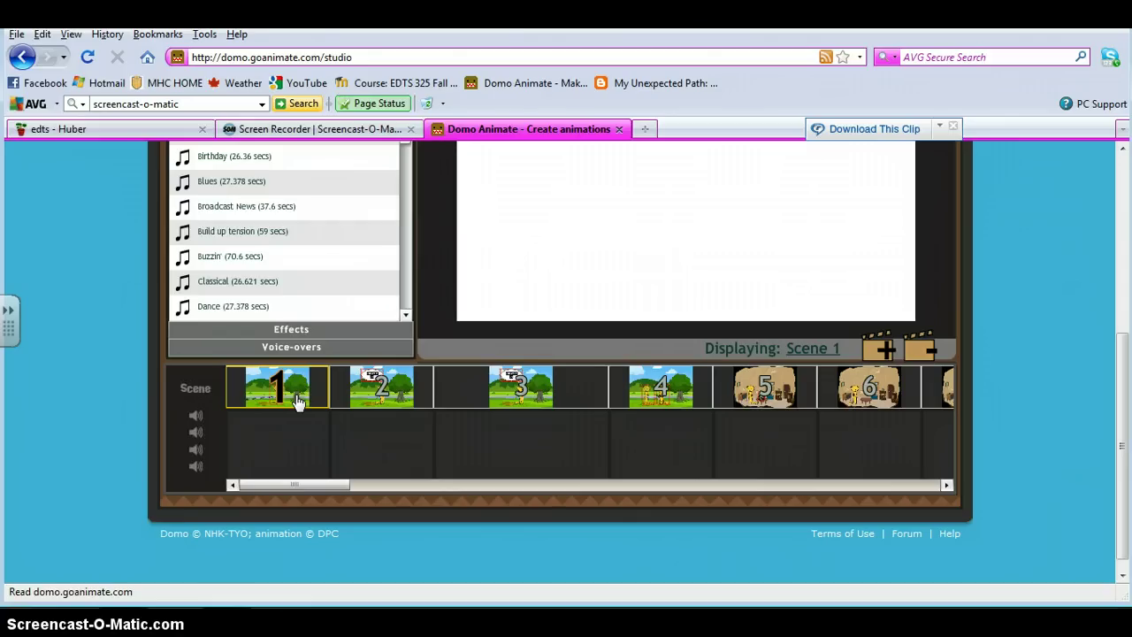
left_click(288, 181)
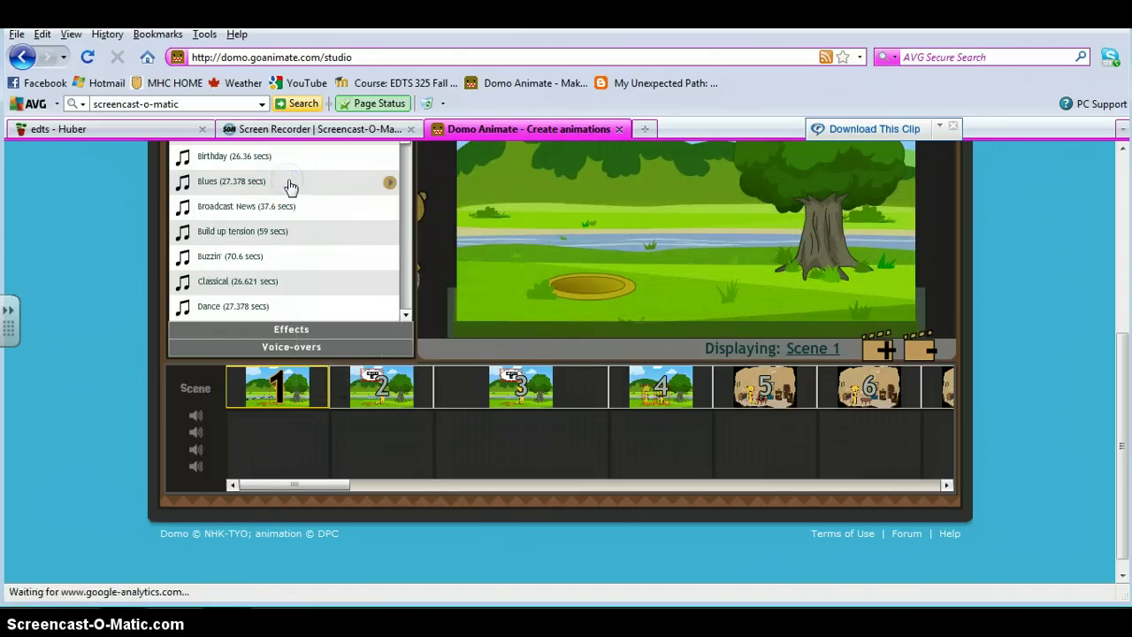
left_click(384, 416)
left_click(693, 502)
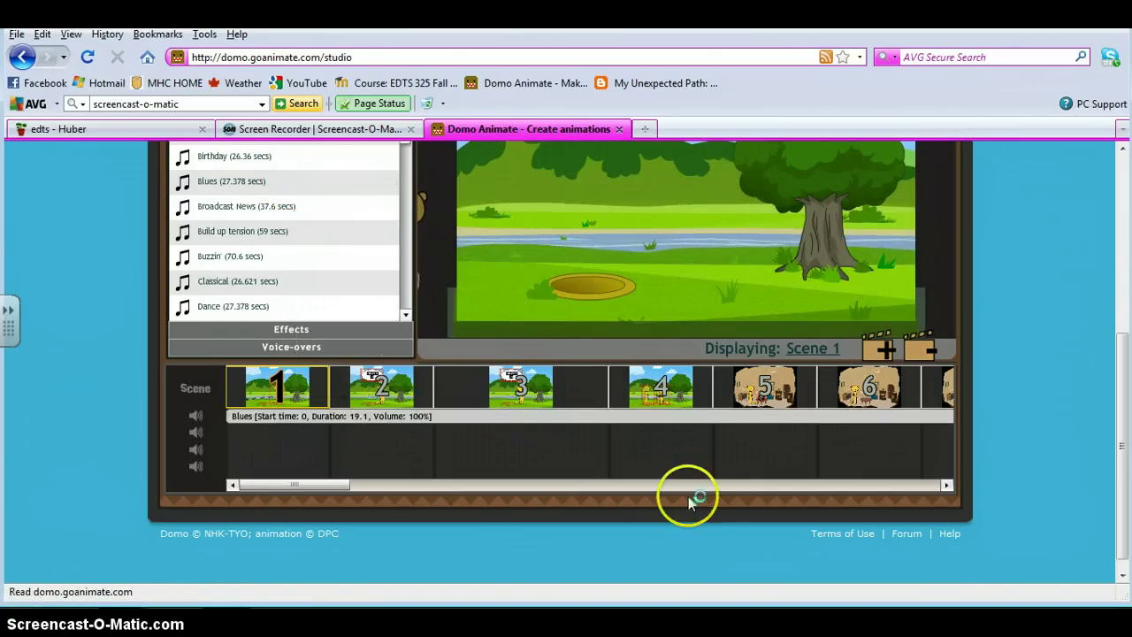
Check how far the Blues music runs along the scenes and view the track's sound options
left_click(751, 485)
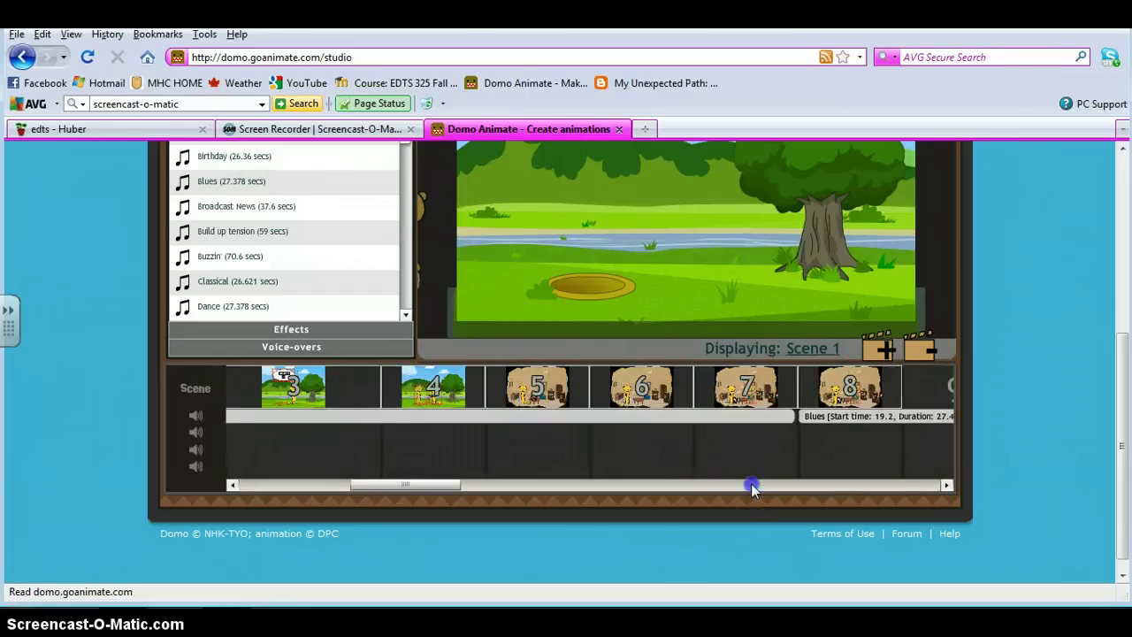
left_click(751, 485)
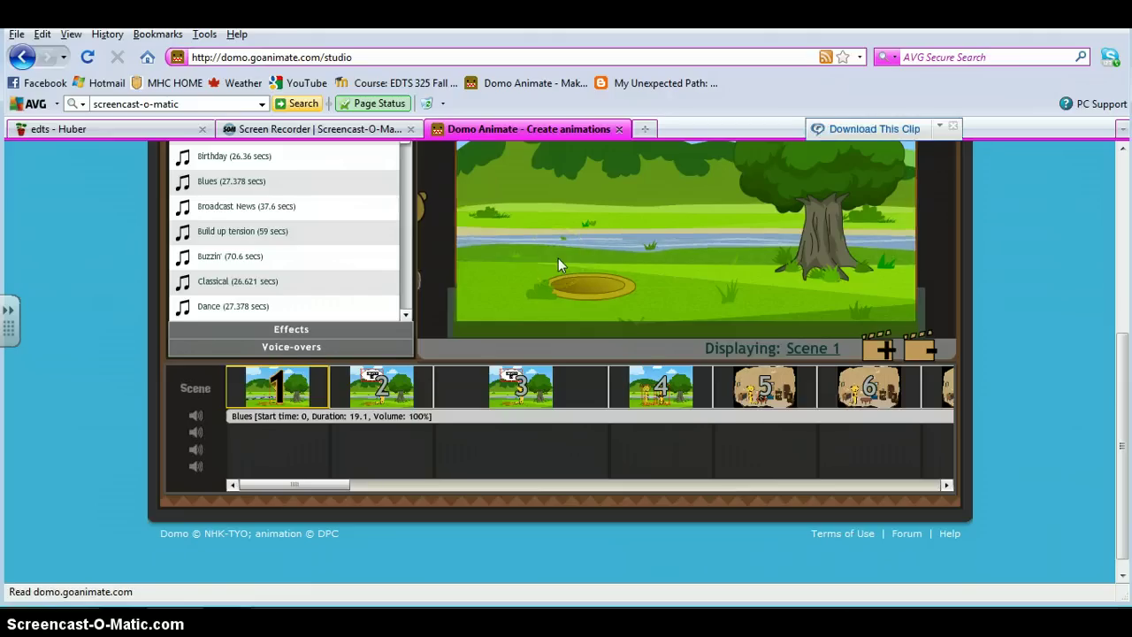
left_click(498, 359)
left_click(417, 462)
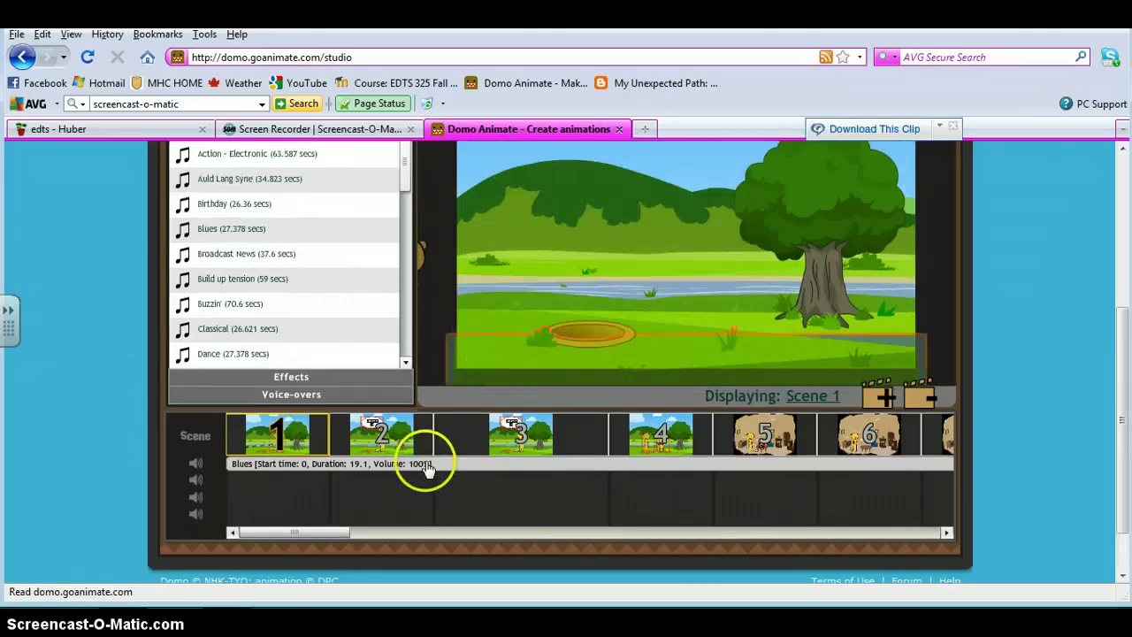
right_click(428, 470)
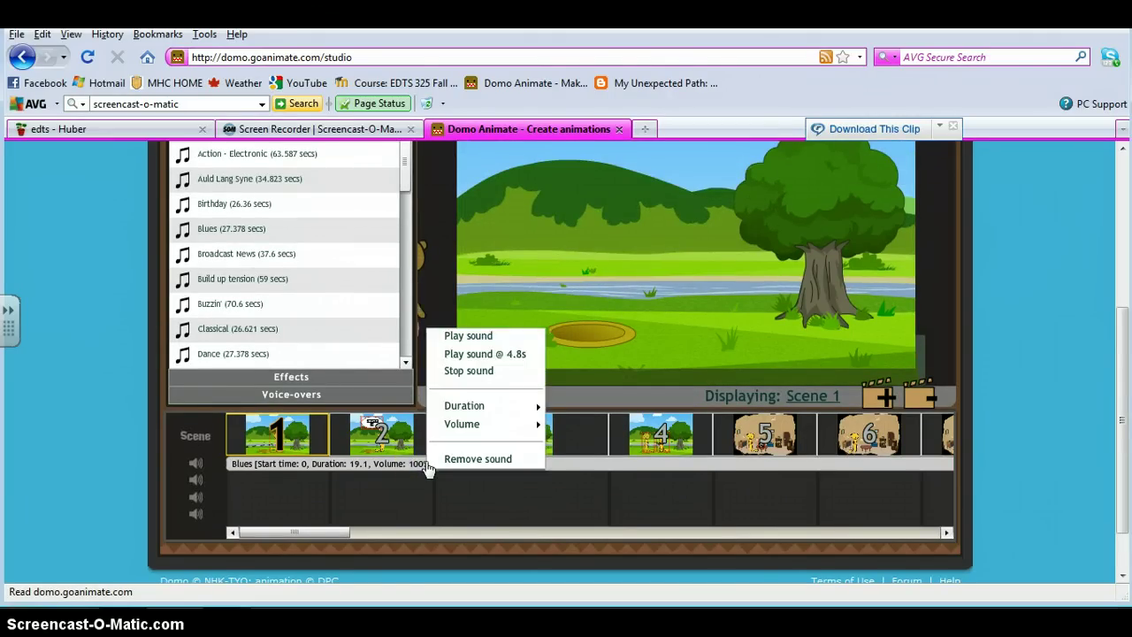
left_click(561, 208)
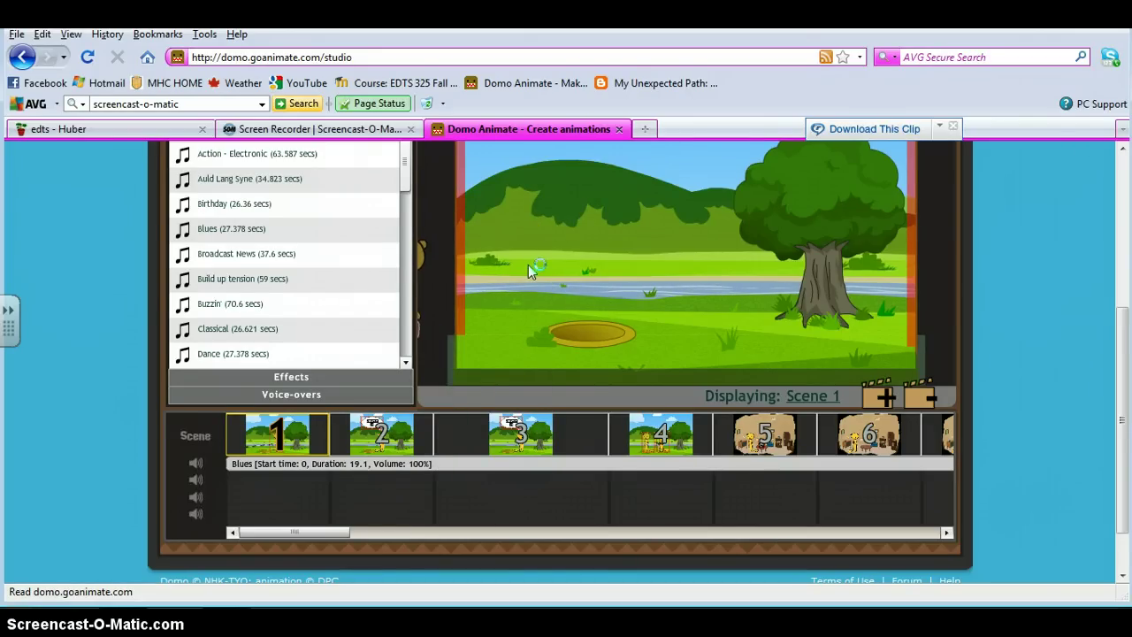
Look through the available sound effects
scroll(528, 264, "down", 1)
scroll(530, 270, "up", 5)
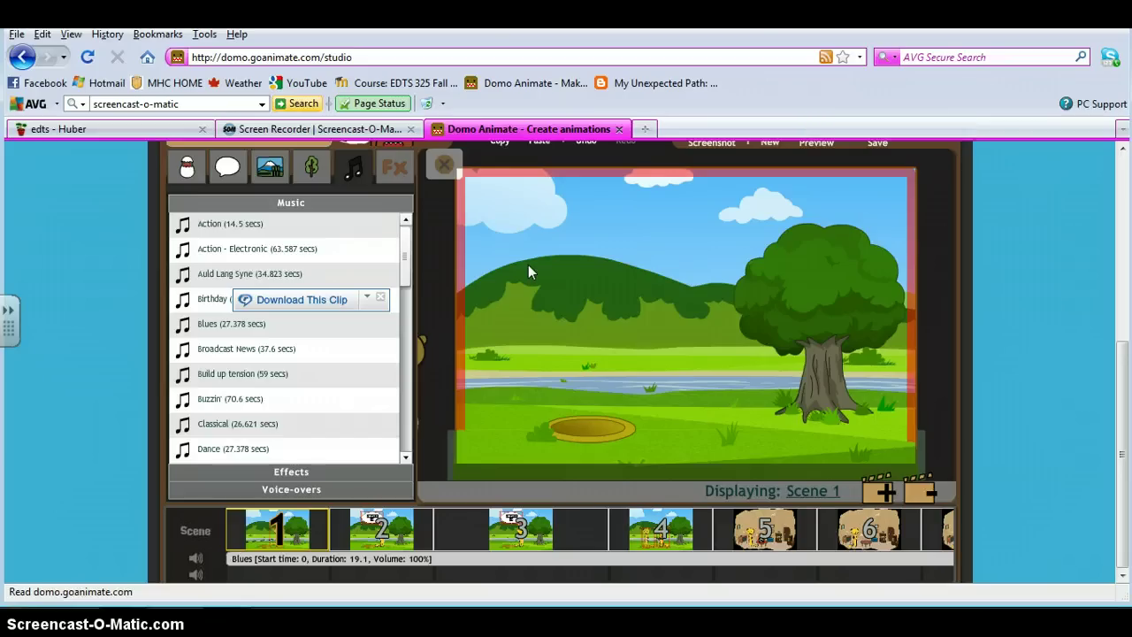
left_click(317, 429)
left_click(291, 471)
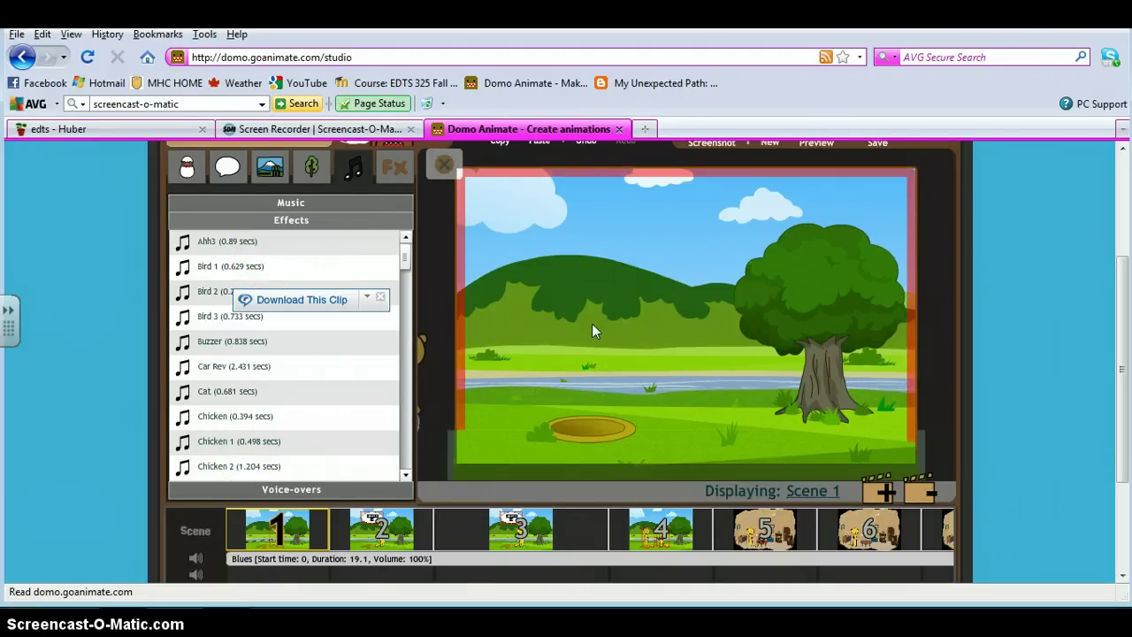
scroll(592, 323, "up", 3)
scroll(592, 323, "down", 6)
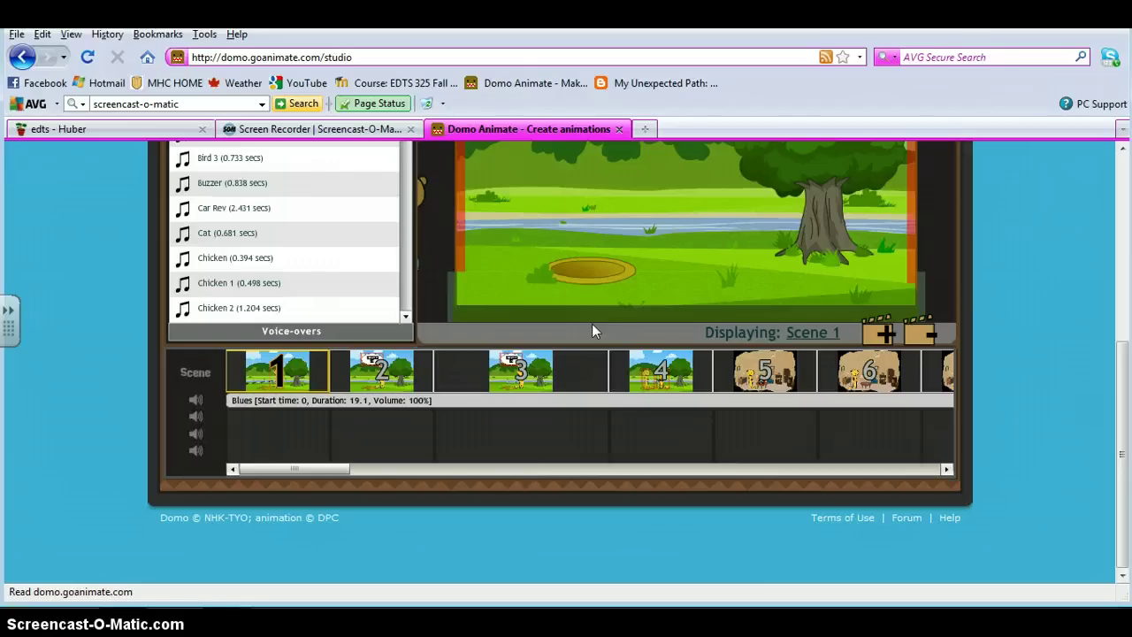
scroll(592, 324, "up", 7)
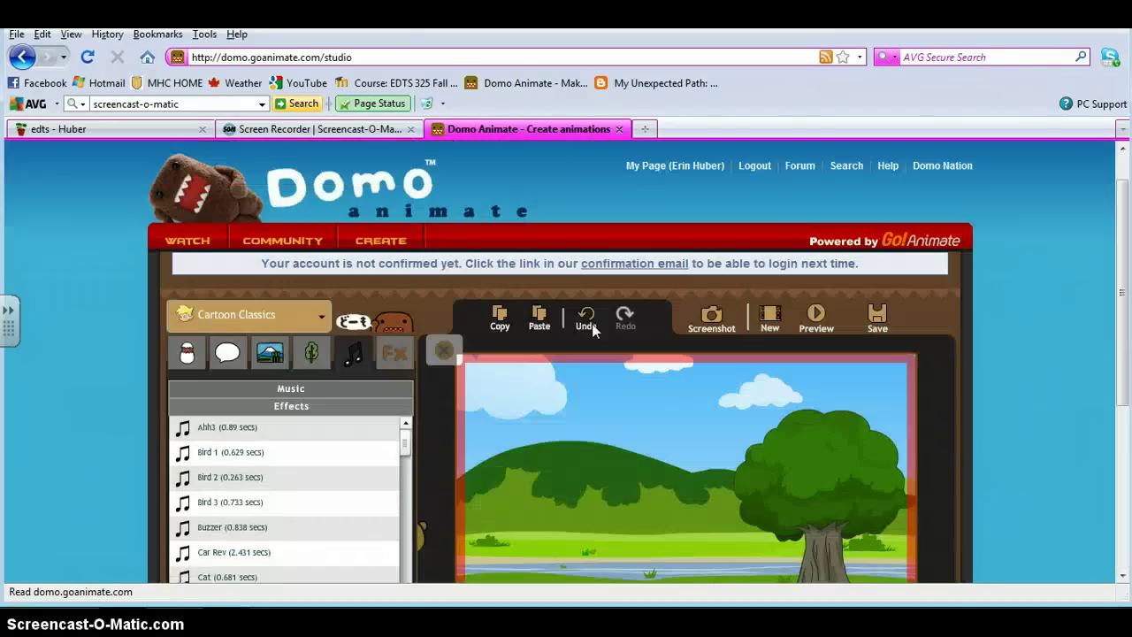
Select scene 4 and apply the Fade Out effect to it
left_click(396, 359)
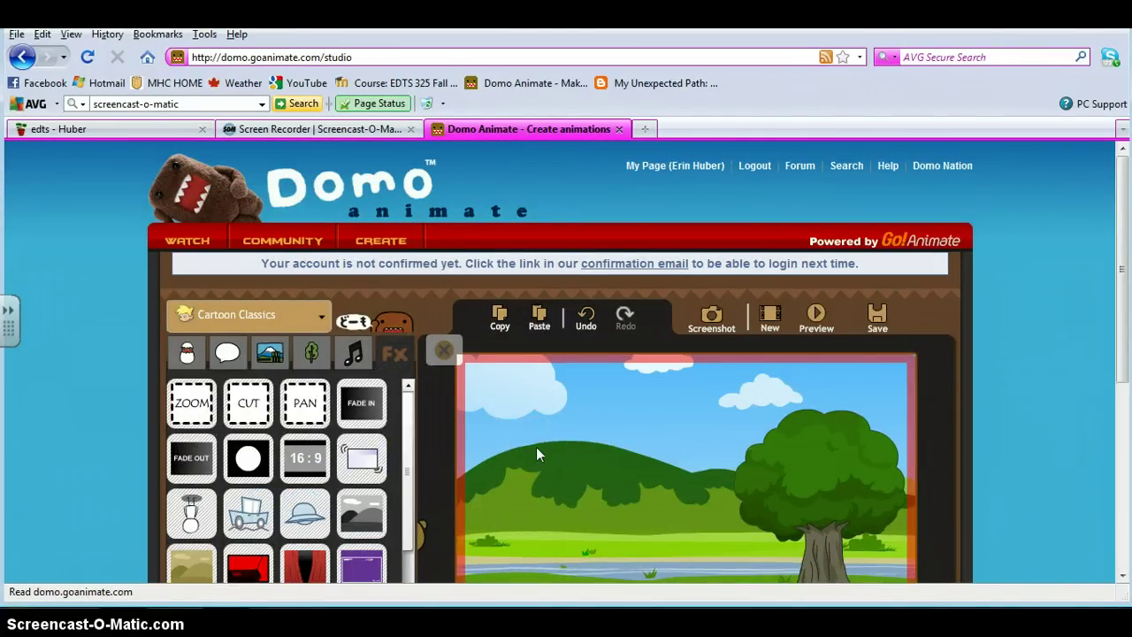
scroll(536, 447, "down", 5)
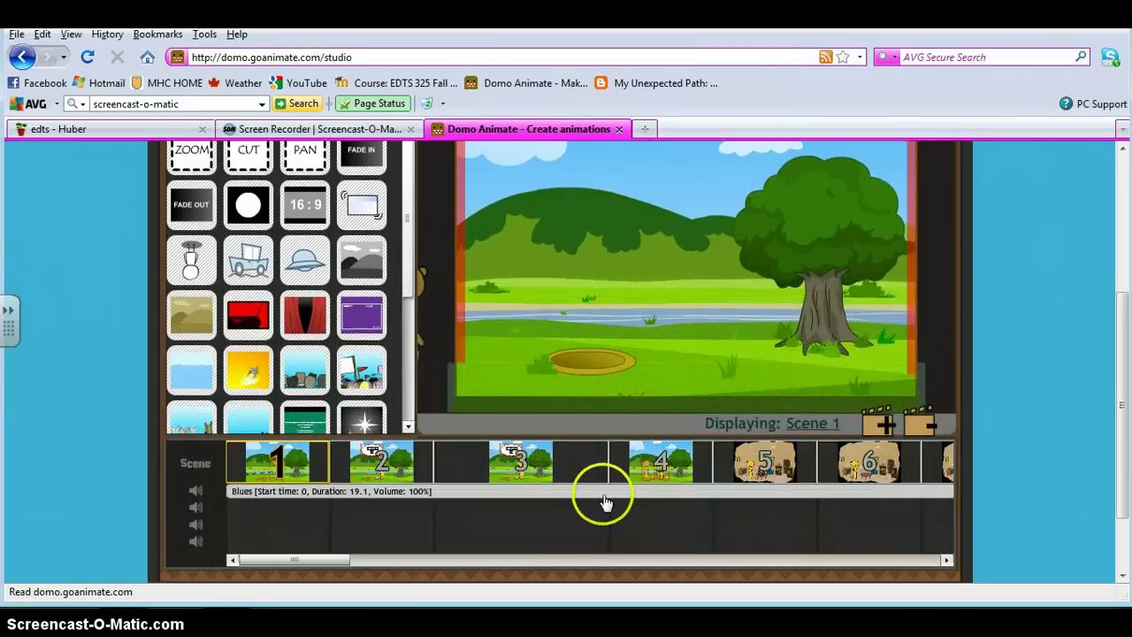
left_click(772, 561)
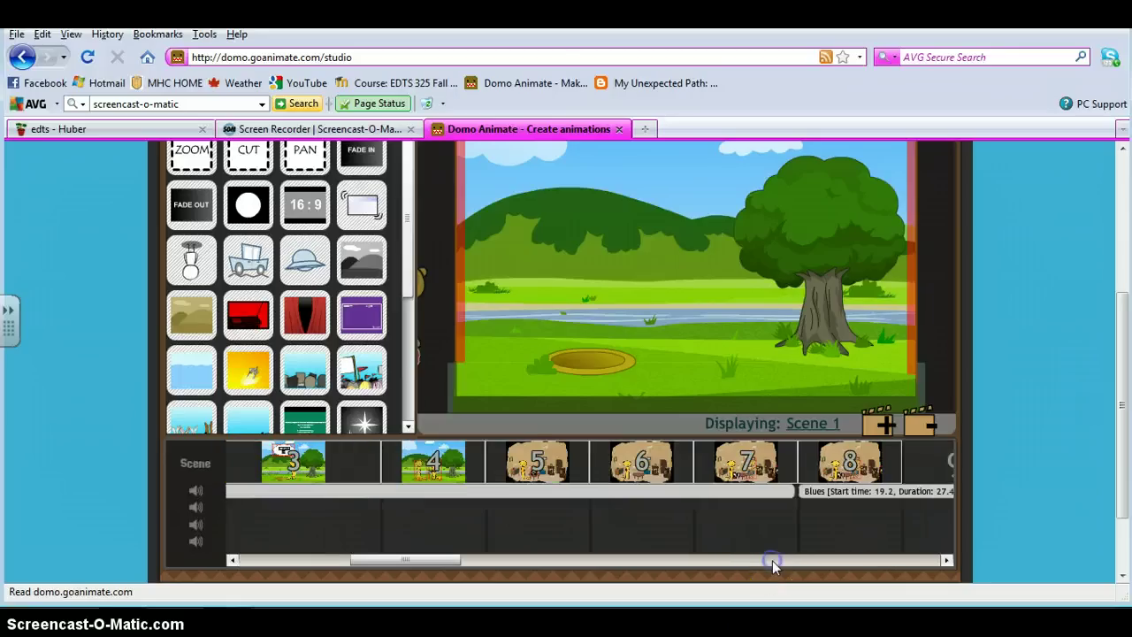
left_click(787, 561)
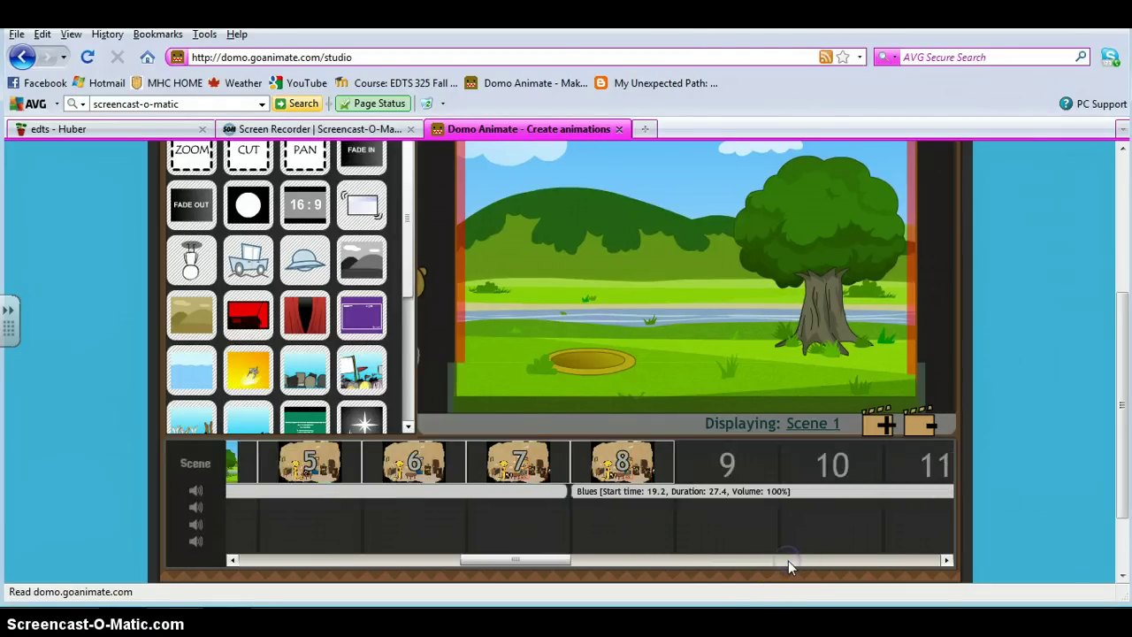
left_click_drag(702, 558, 412, 560)
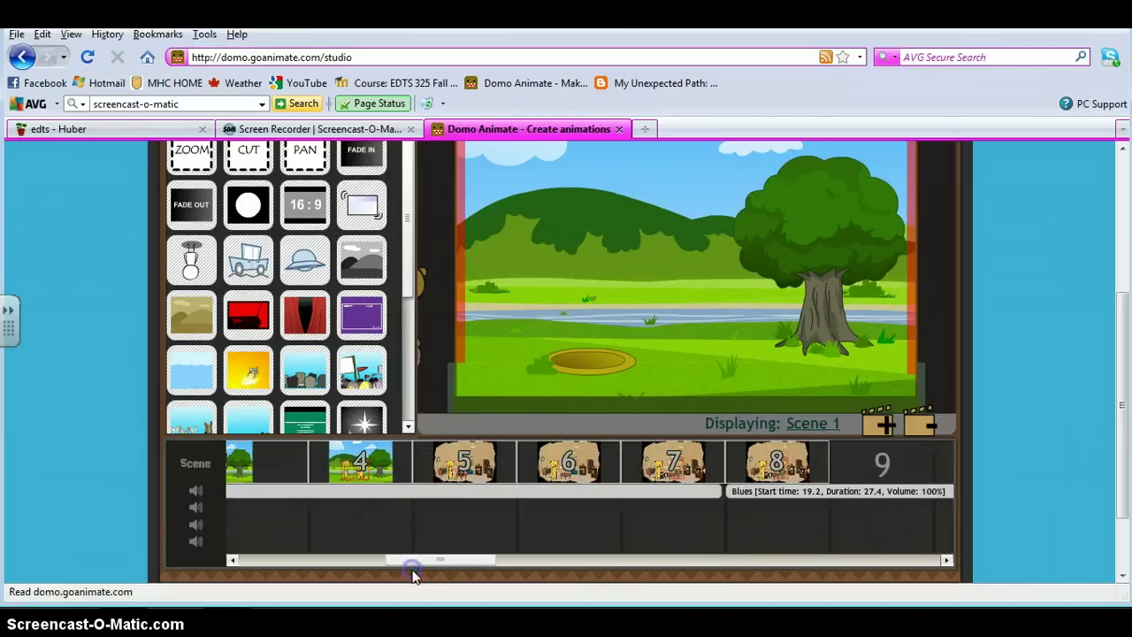
left_click(393, 471)
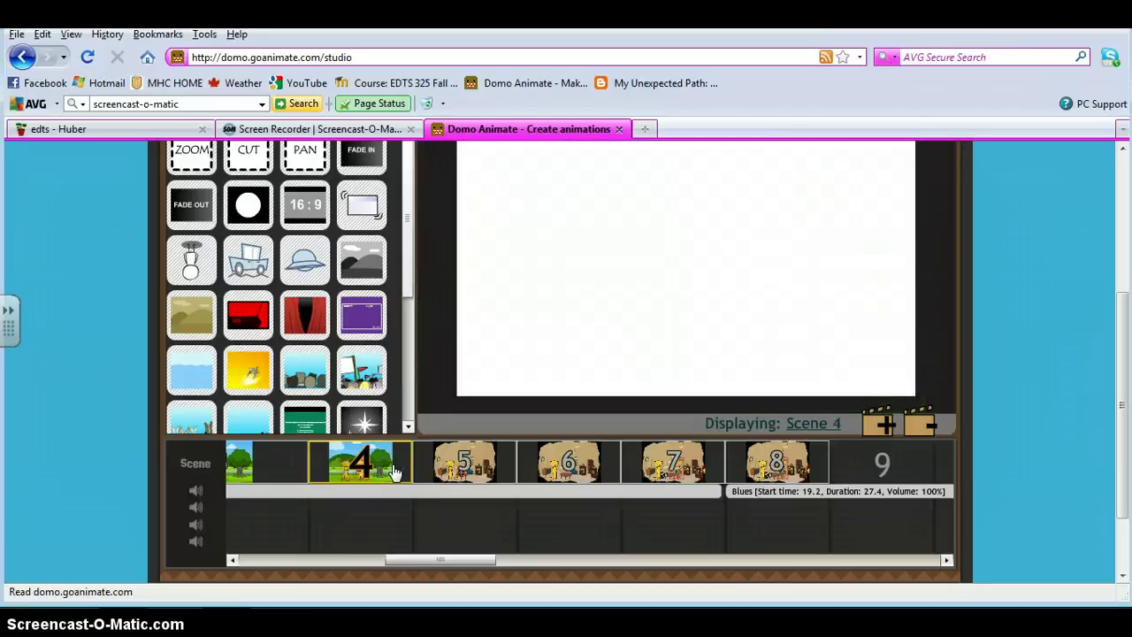
right_click(393, 472)
scroll(394, 471, "up", 3)
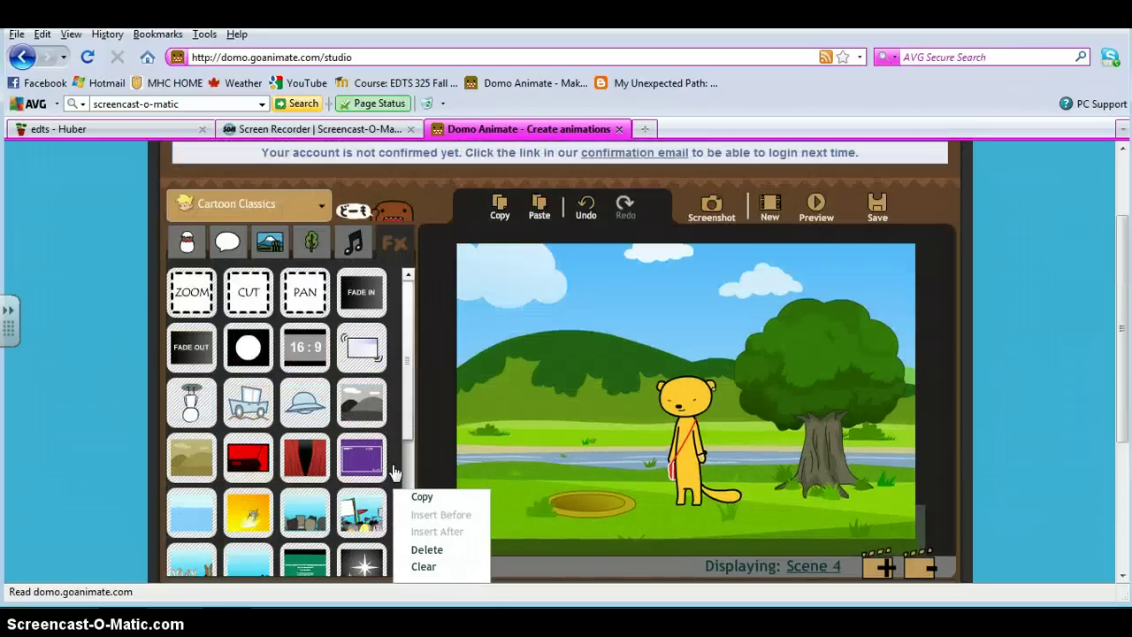
left_click(192, 352)
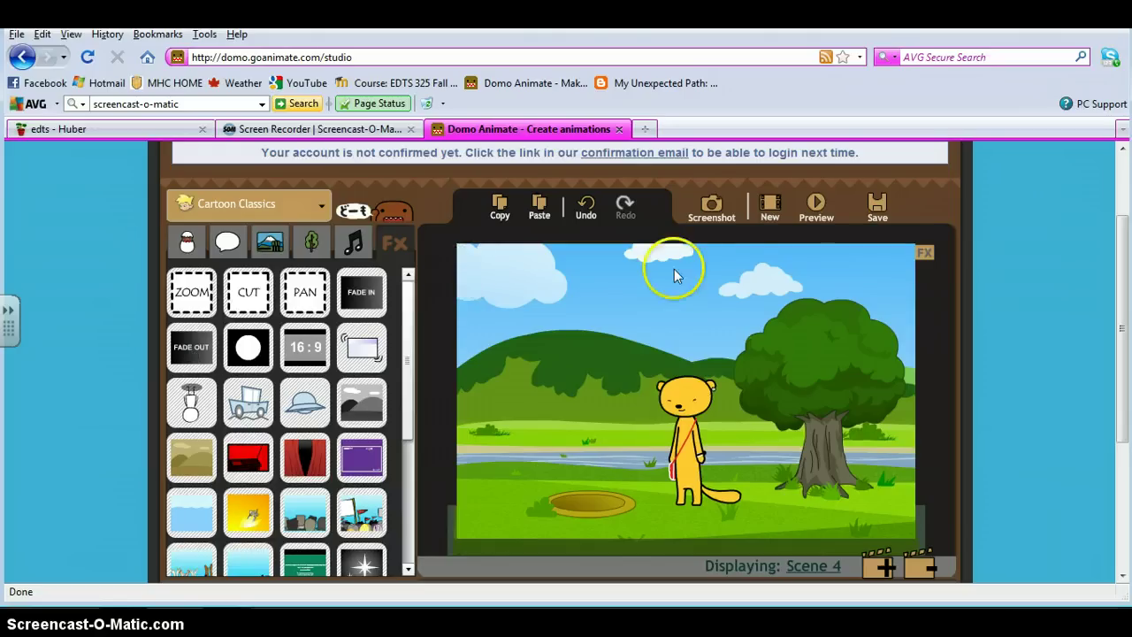
Edit the timing of scene 4's fade-out so it runs from 2.2 s to 2.5 s
left_click(926, 255)
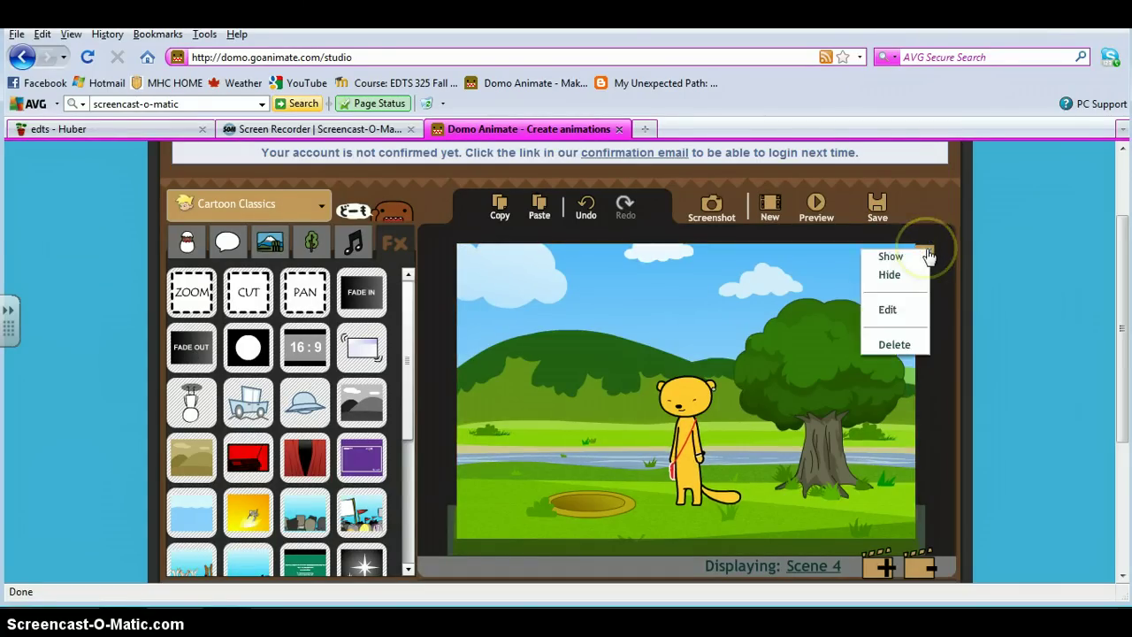
left_click(896, 314)
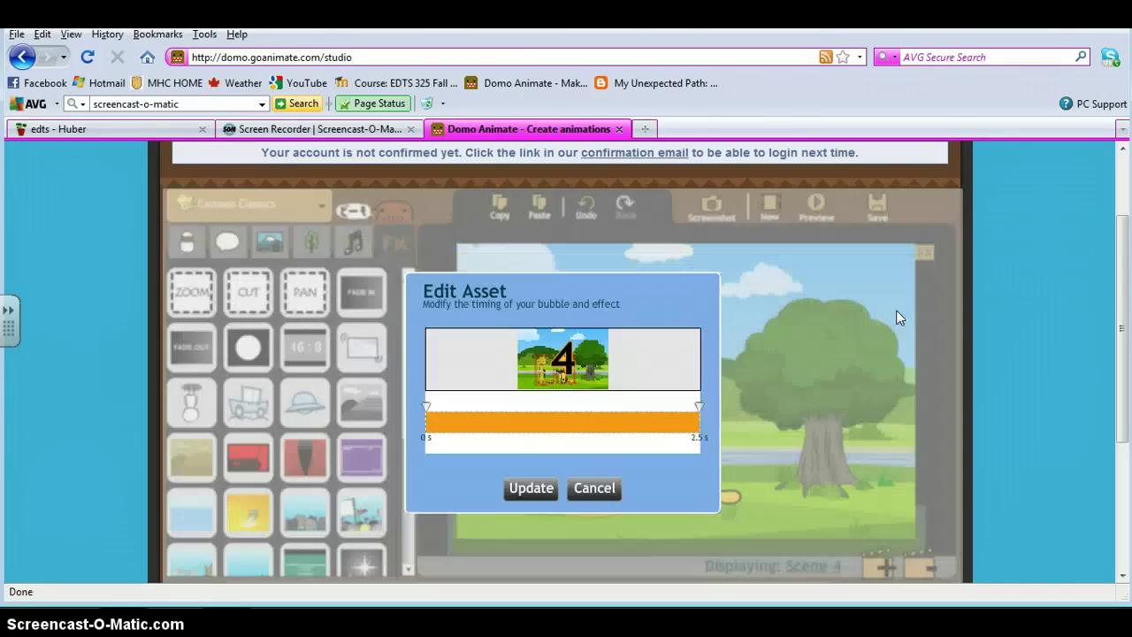
left_click(426, 409)
left_click_drag(440, 412, 616, 416)
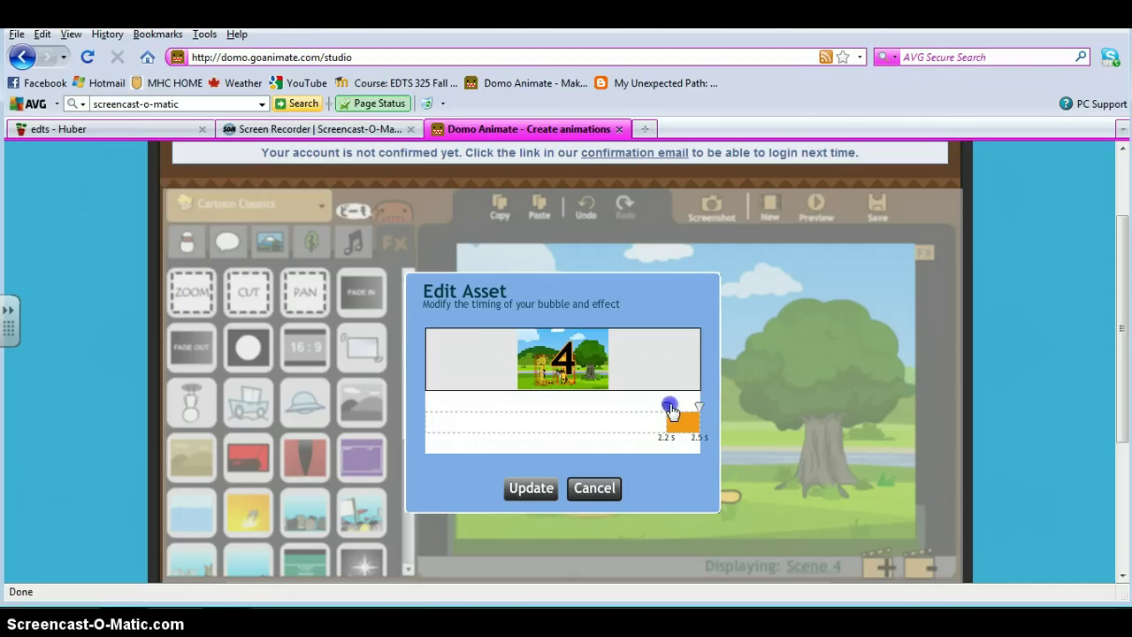
left_click(531, 487)
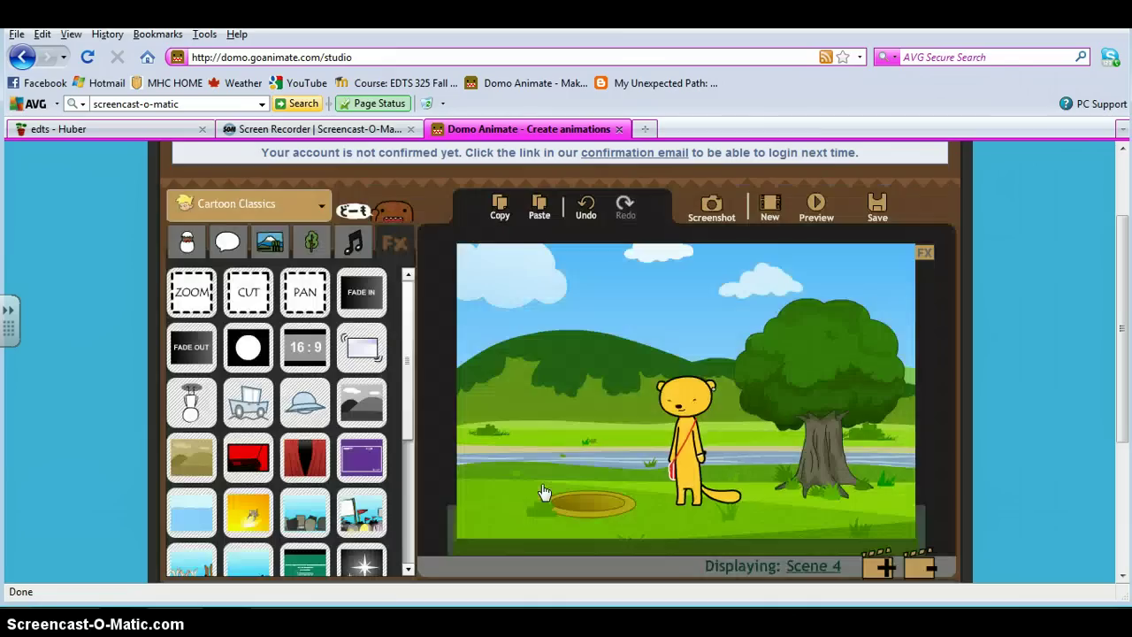
left_click(703, 436)
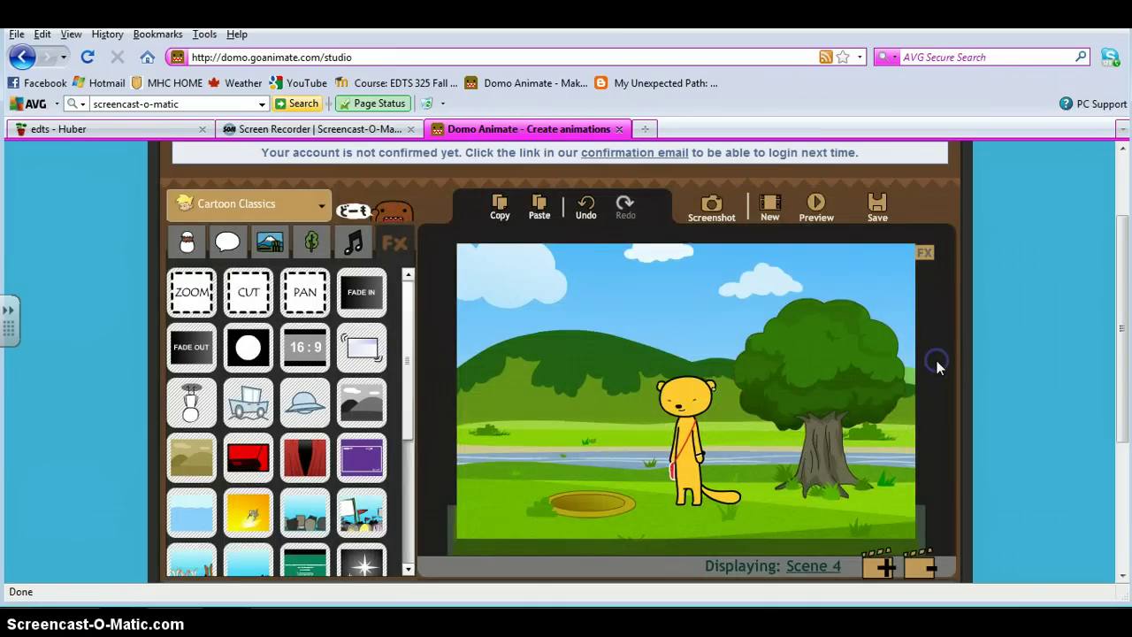
Start a preview of the whole animation
scroll(937, 367, "down", 2)
scroll(939, 368, "down", 2)
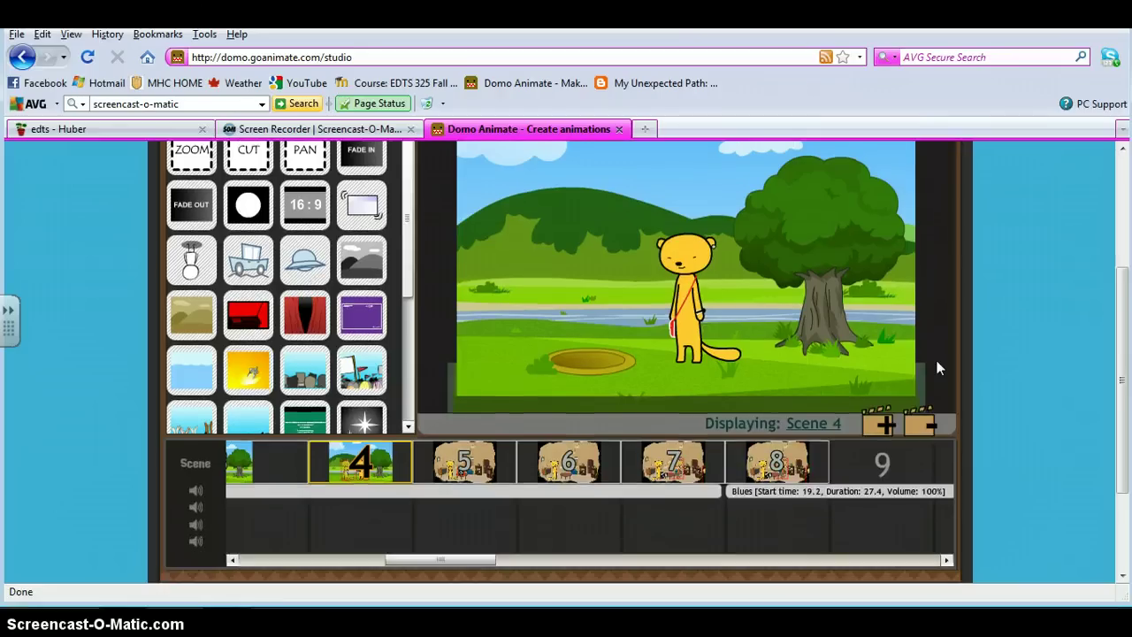
scroll(940, 368, "up", 4)
scroll(938, 363, "up", 3)
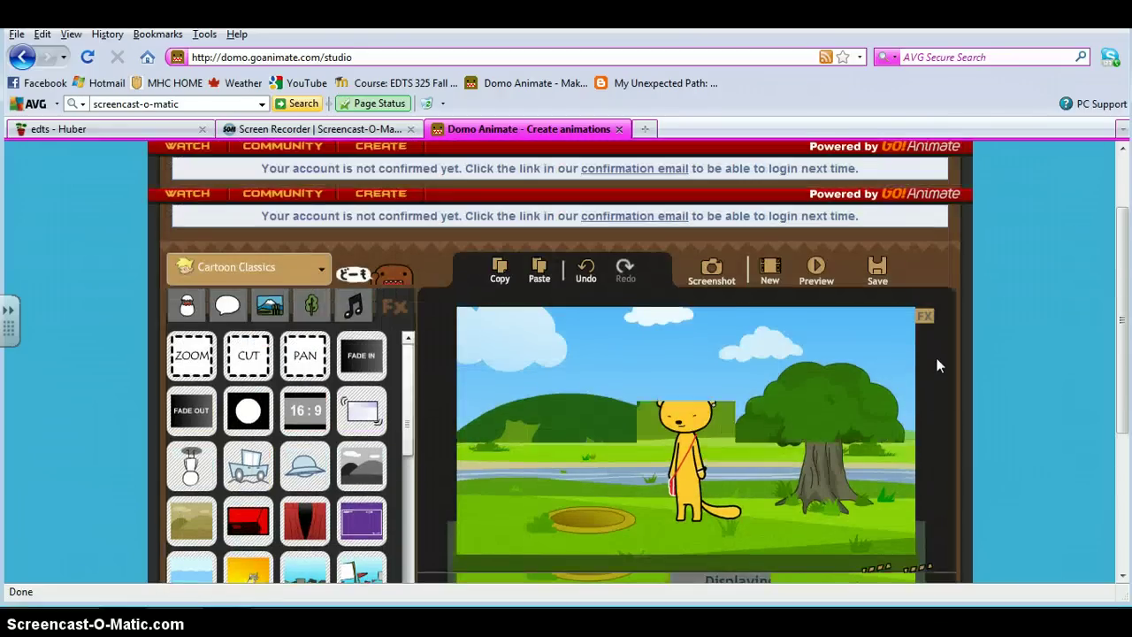
scroll(938, 361, "down", 3)
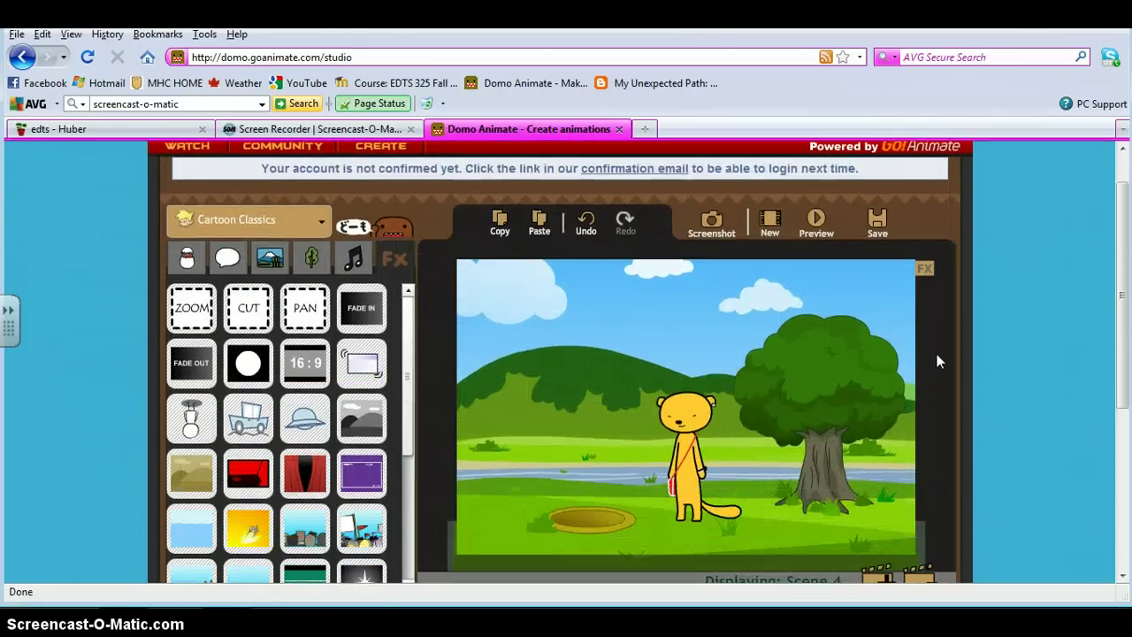
scroll(938, 361, "down", 4)
scroll(938, 361, "up", 4)
scroll(937, 358, "up", 3)
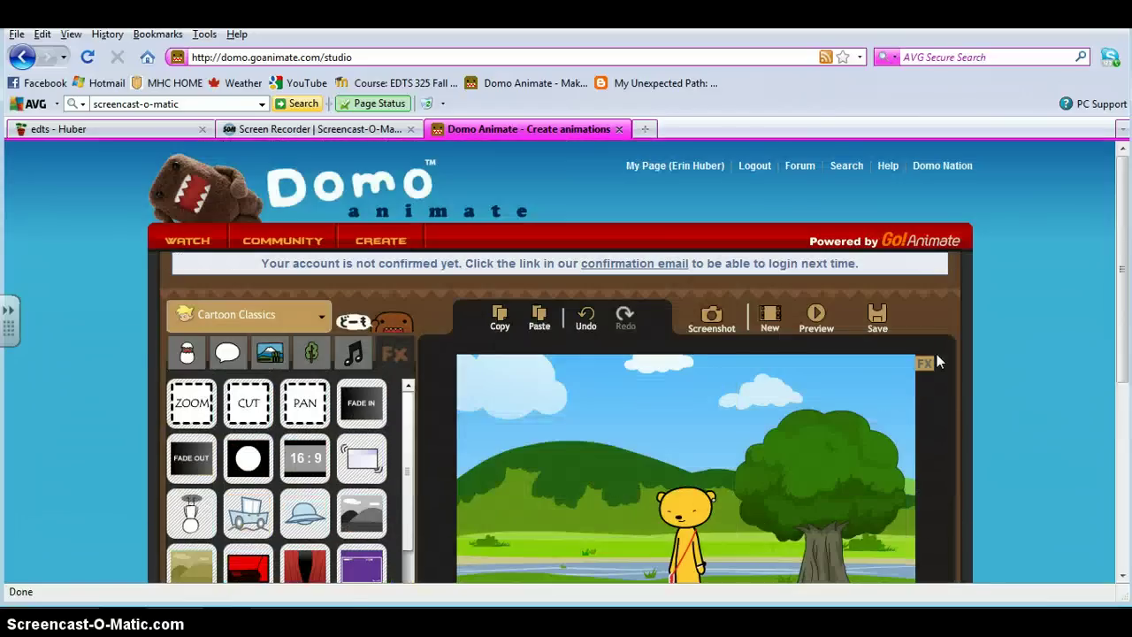
left_click(816, 323)
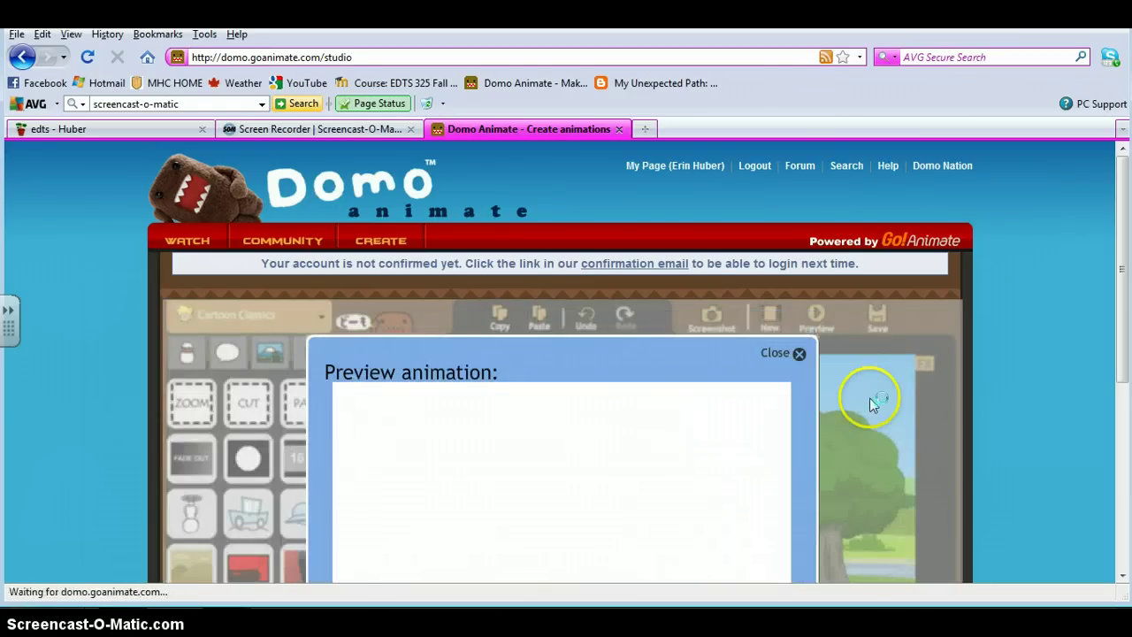
Watch the animation preview through to the end and return to editing
scroll(870, 399, "down", 1)
scroll(869, 399, "down", 3)
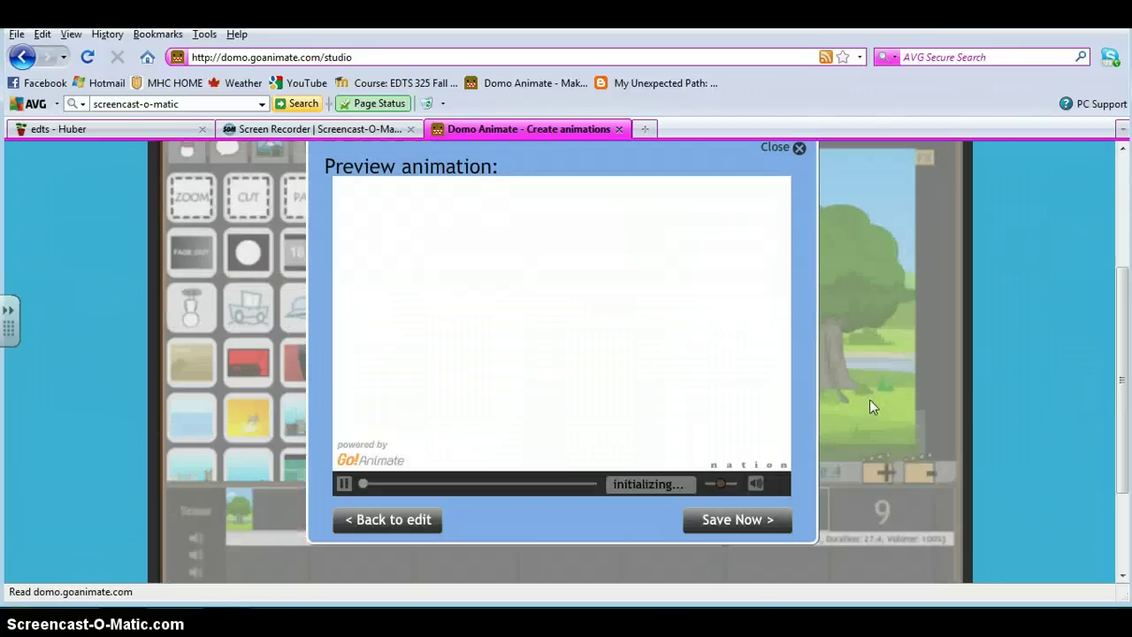
left_click(691, 352)
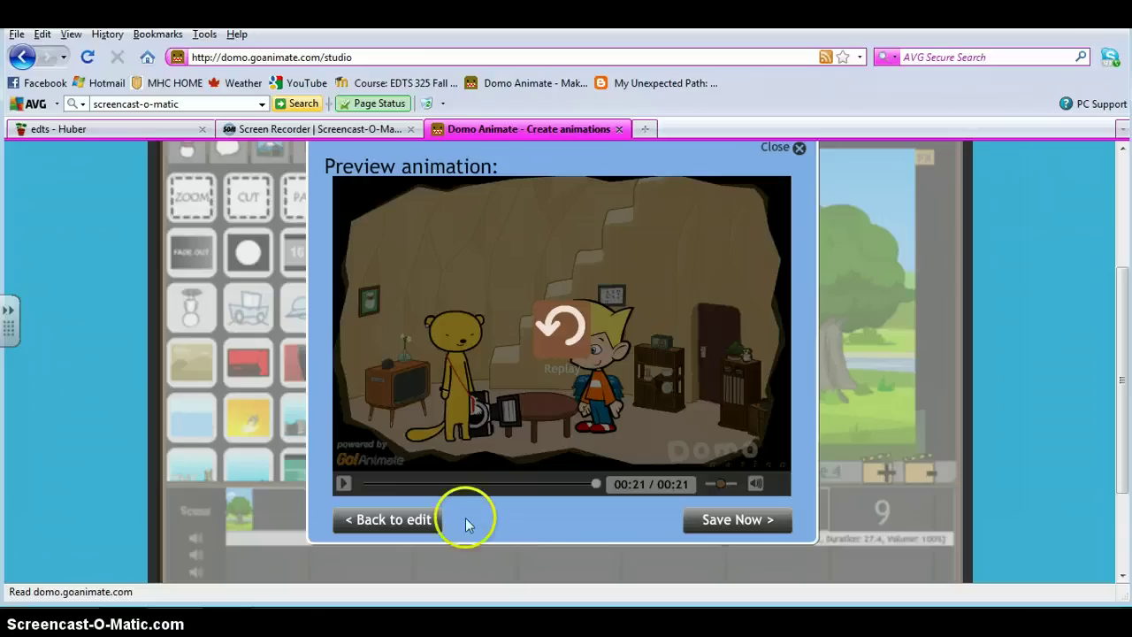
left_click(412, 524)
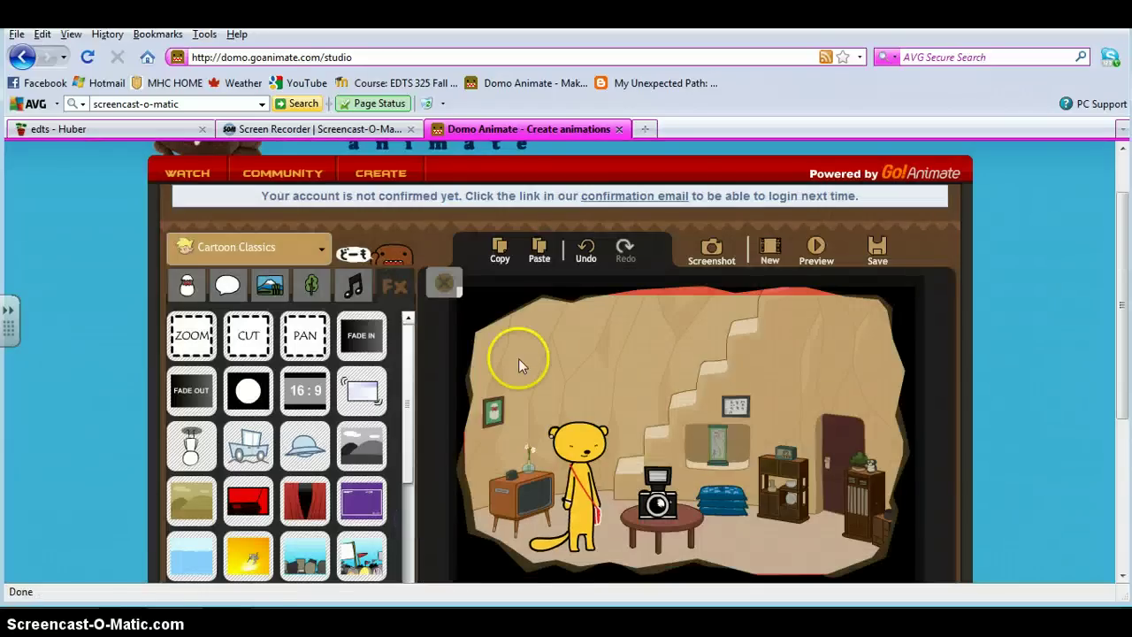
Set the duration of scene 5 to 2 secs
scroll(519, 358, "down", 3)
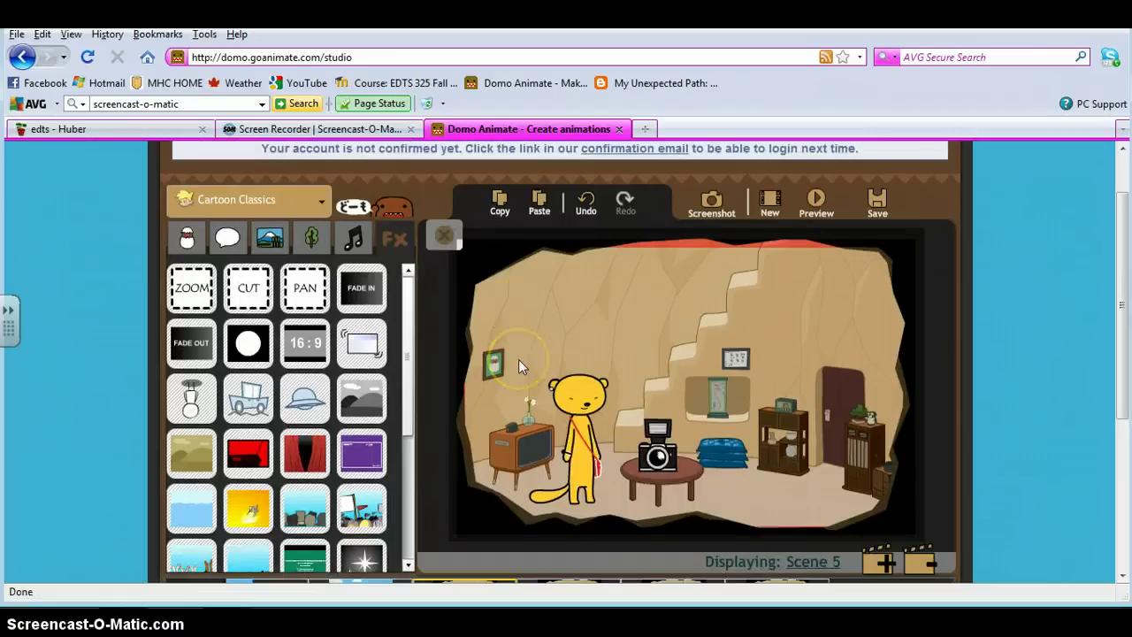
scroll(518, 359, "down", 3)
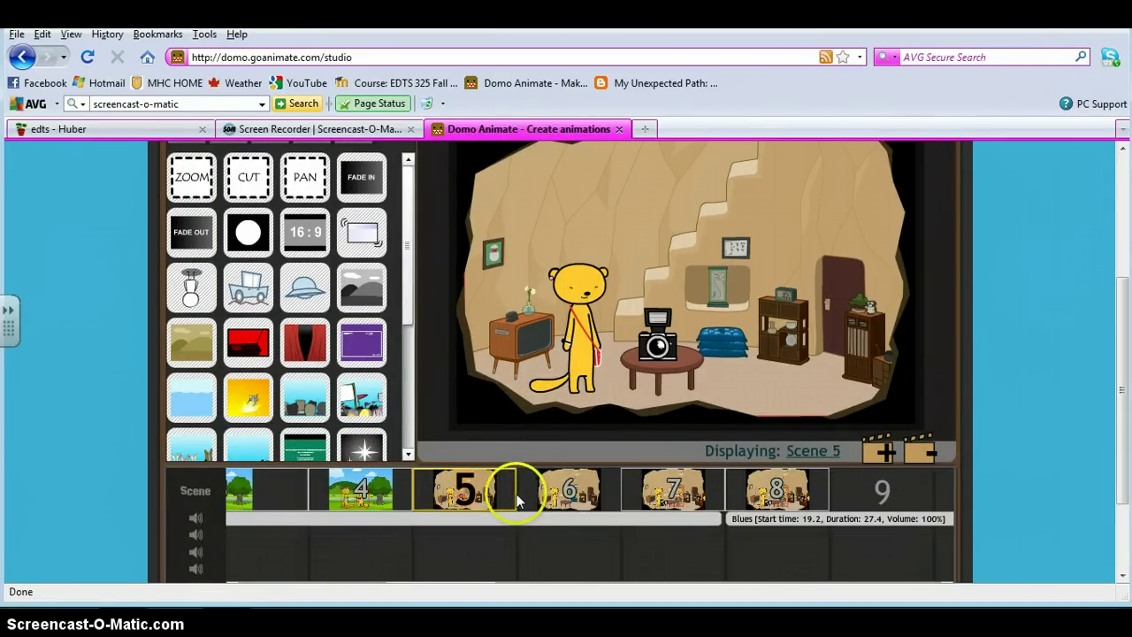
right_click(518, 502)
mouse_move(531, 488)
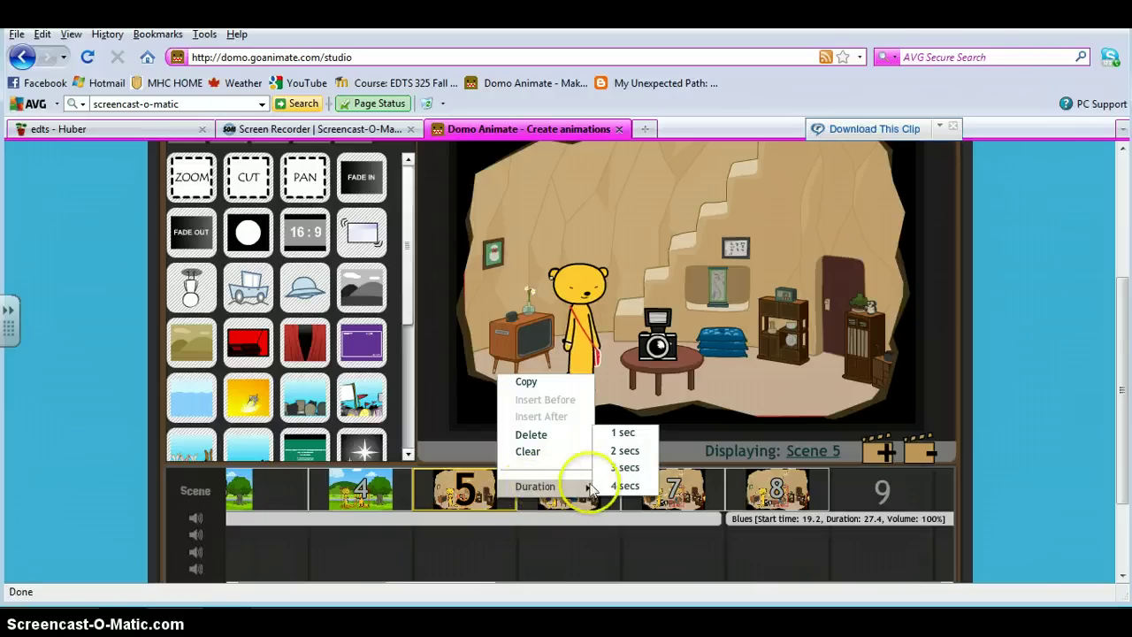
left_click_drag(606, 486, 624, 456)
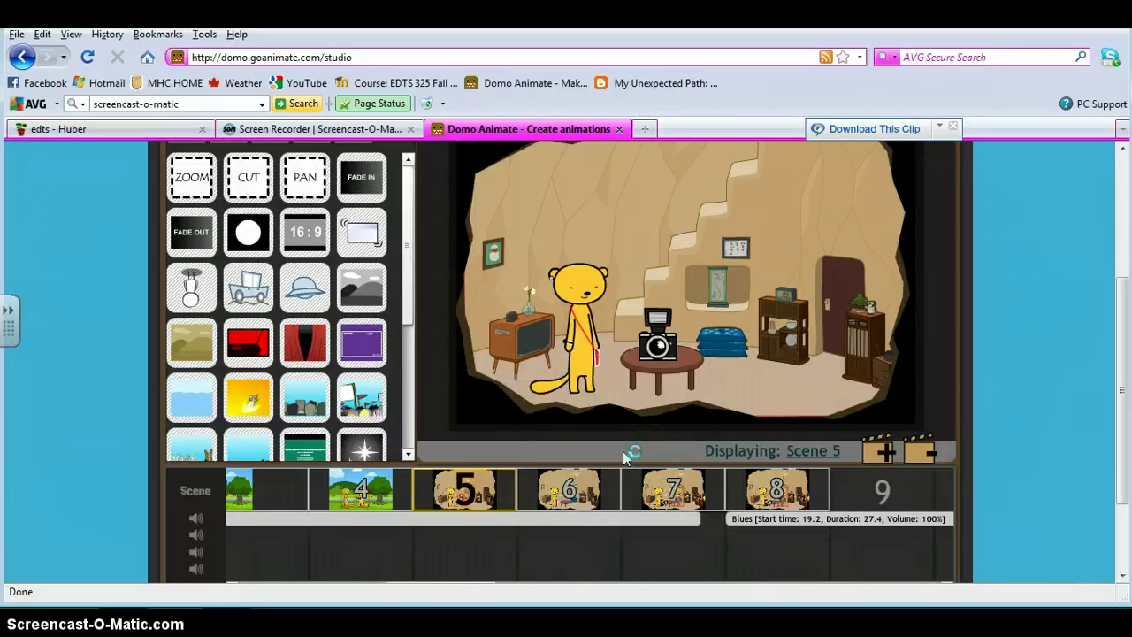
Open the animation's save form to review its title, tags, draft or published and sharing options, and close it without saving
mouse_move(463, 523)
left_mouse_down()
mouse_move(473, 481)
mouse_move(495, 478)
mouse_move(619, 260)
mouse_move(550, 307)
left_mouse_up()
left_click_drag(806, 295, 796, 224)
scroll(796, 224, "up", 3)
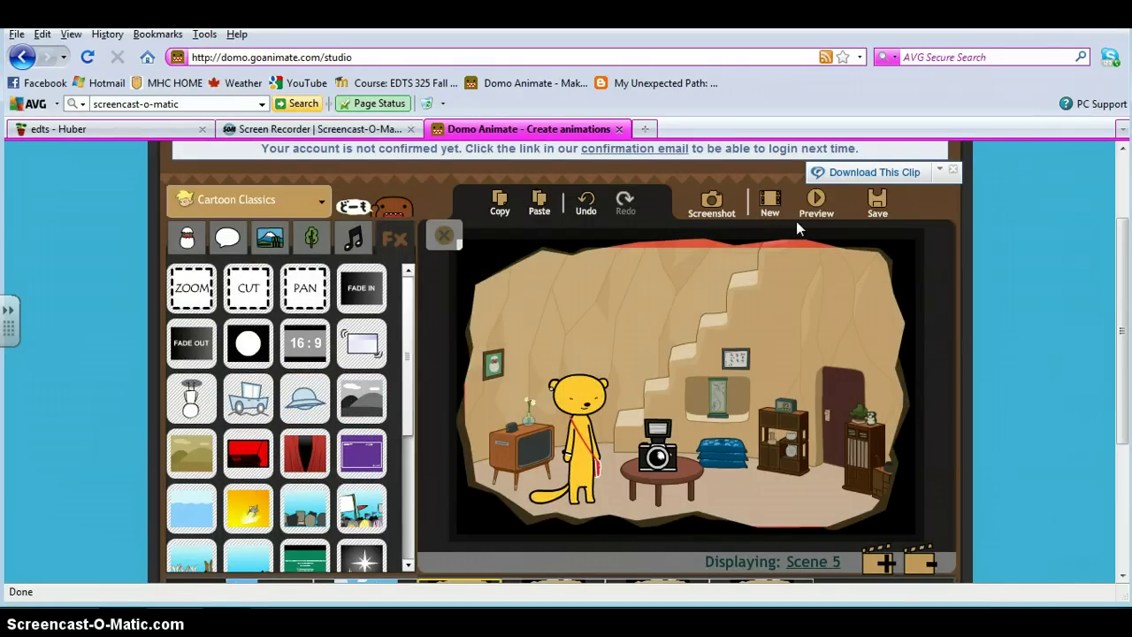
left_click(860, 205)
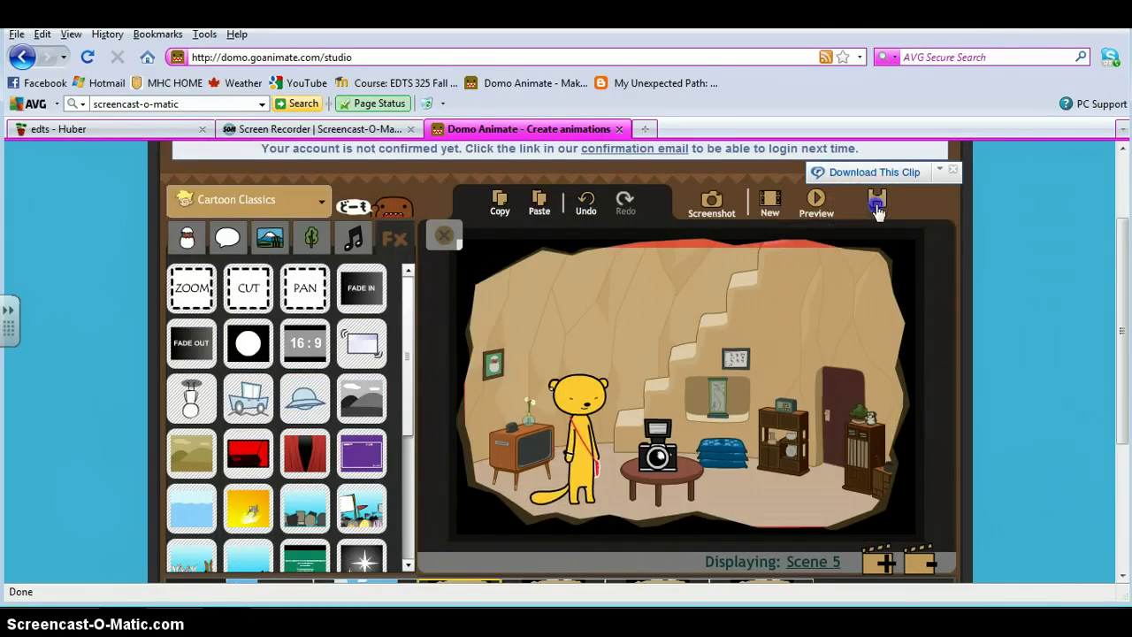
left_click(876, 205)
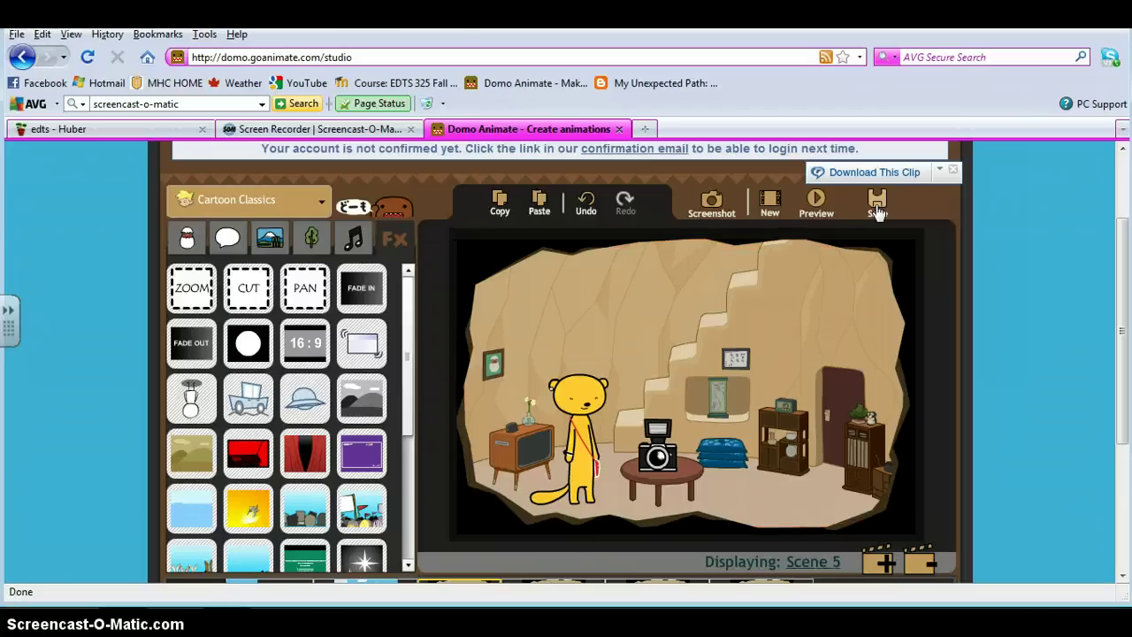
left_click(876, 213)
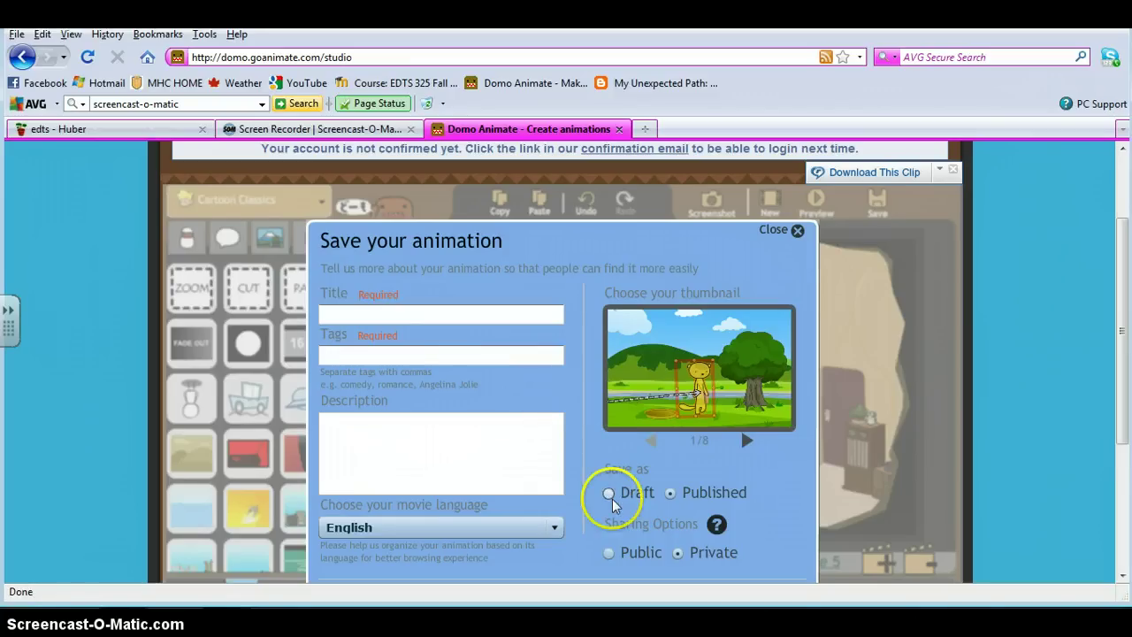
left_click(797, 231)
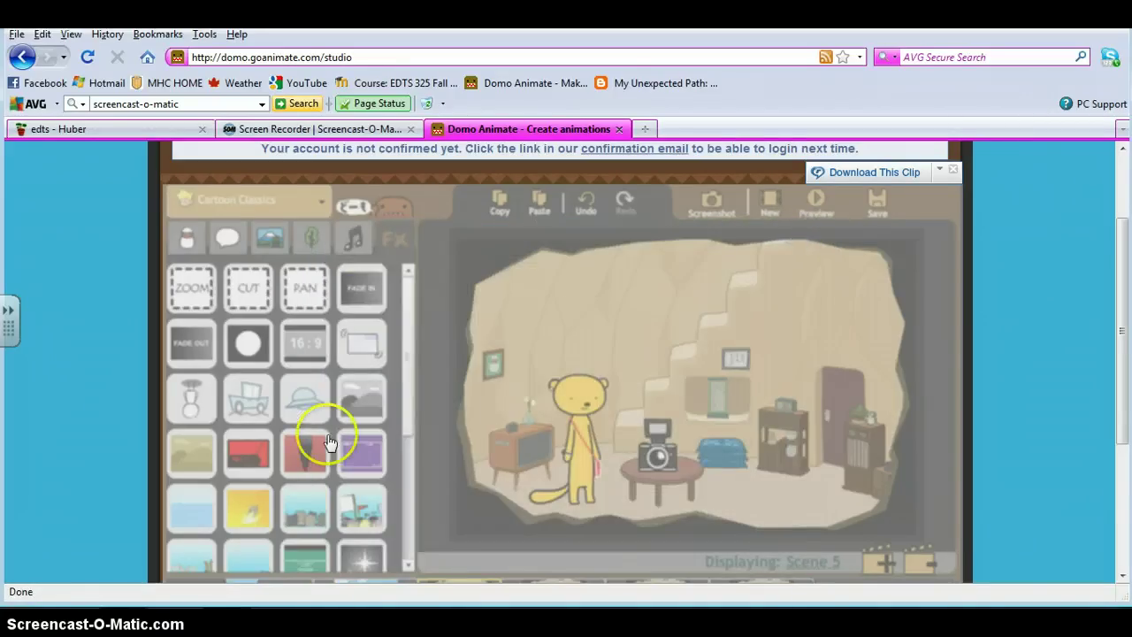